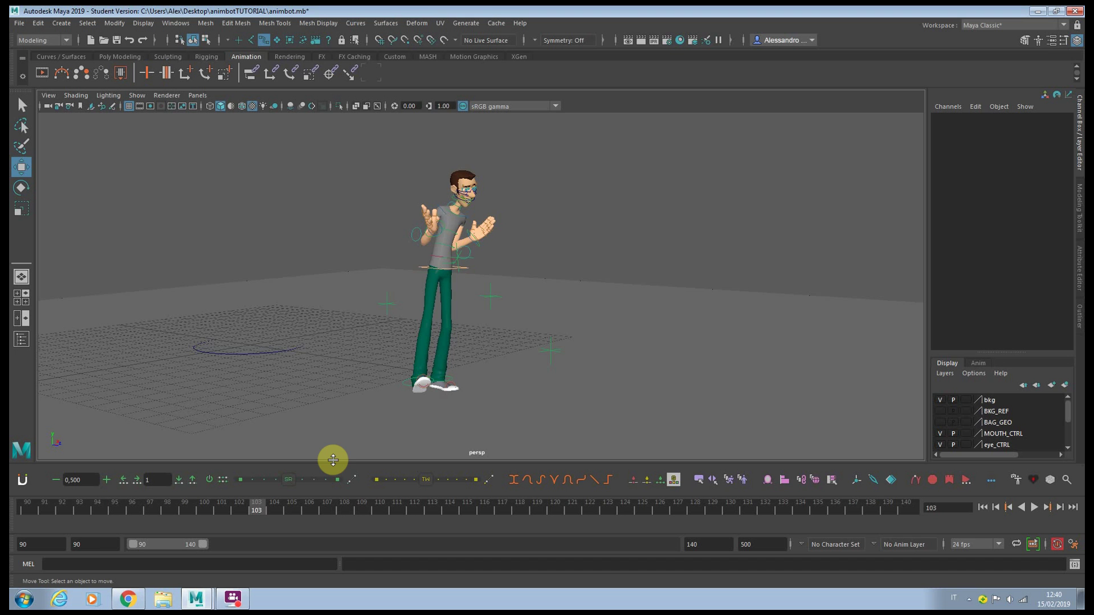
Step: Select the body control around the character's waist
middle_click_drag(514, 227, 515, 247, "alt")
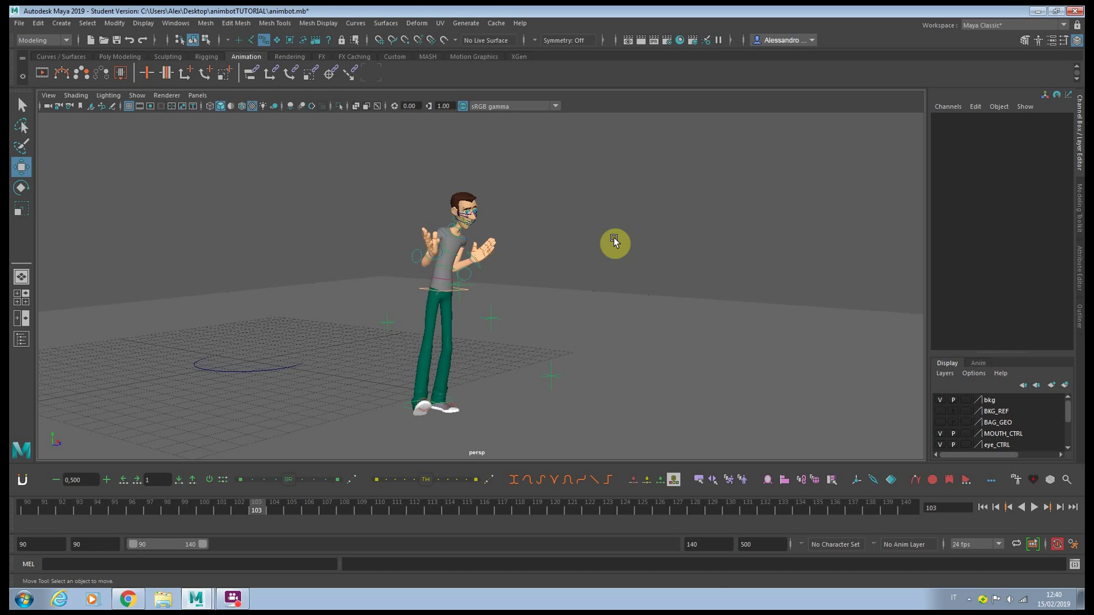
left_click(464, 288)
scroll(457, 313, "up", 3)
scroll(457, 313, "up", 3)
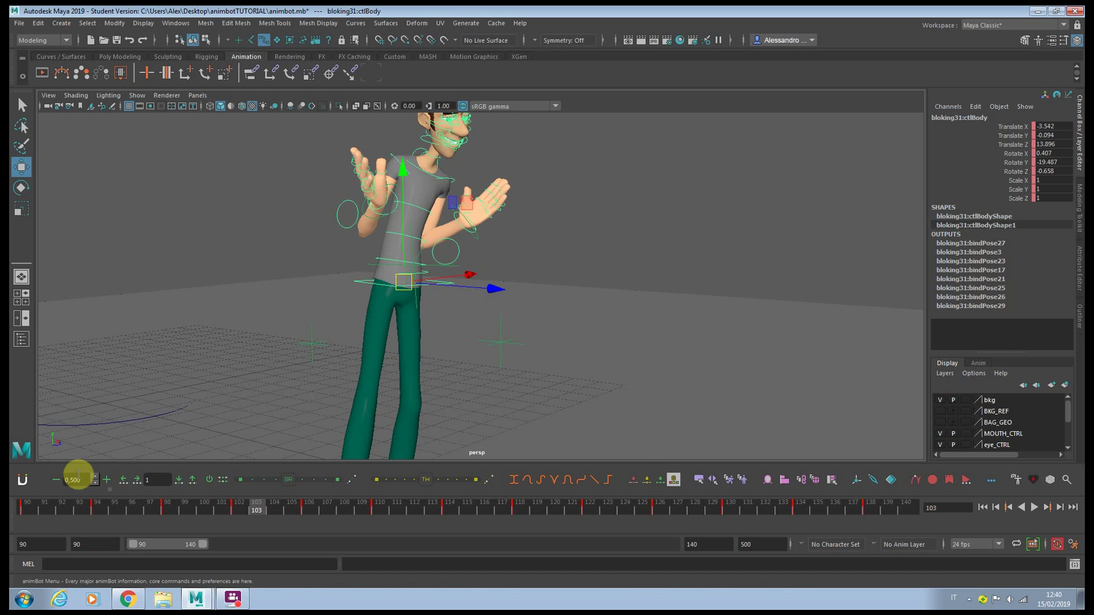
middle_click_drag(435, 347, 458, 378, "alt")
scroll(459, 379, "up", 3)
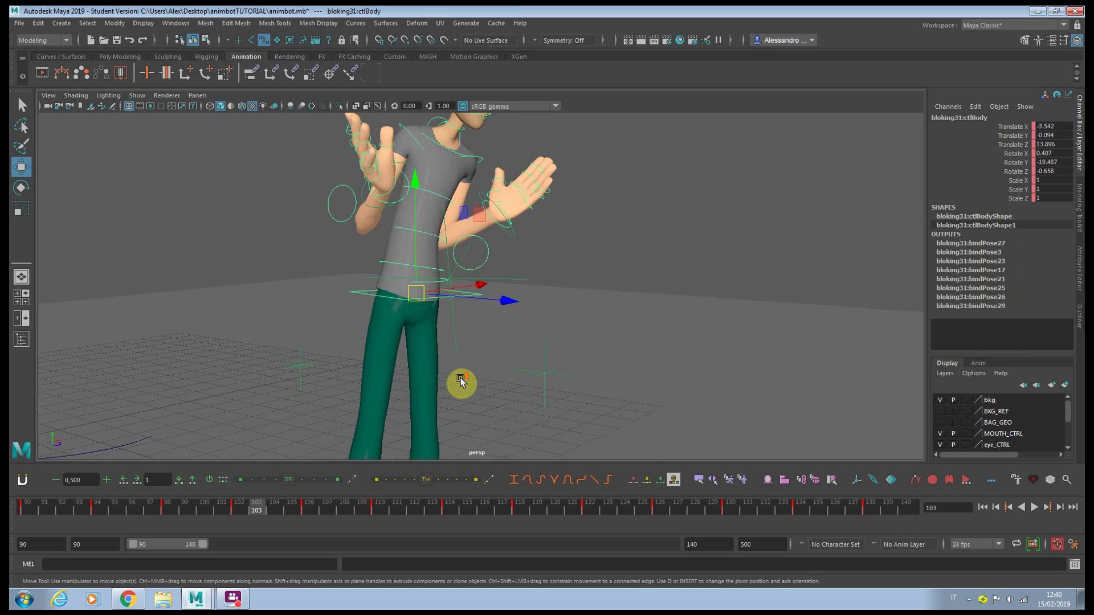
Step: Try rotating the body control with the Rotate tool and undo the rotation
key("e")
middle_click_drag(485, 312, 505, 334, "alt")
mouse_move(500, 286)
left_mouse_down()
mouse_move(502, 332)
mouse_move(487, 276)
left_mouse_up()
key("ctrl+z")
scroll(454, 292, "up", 2)
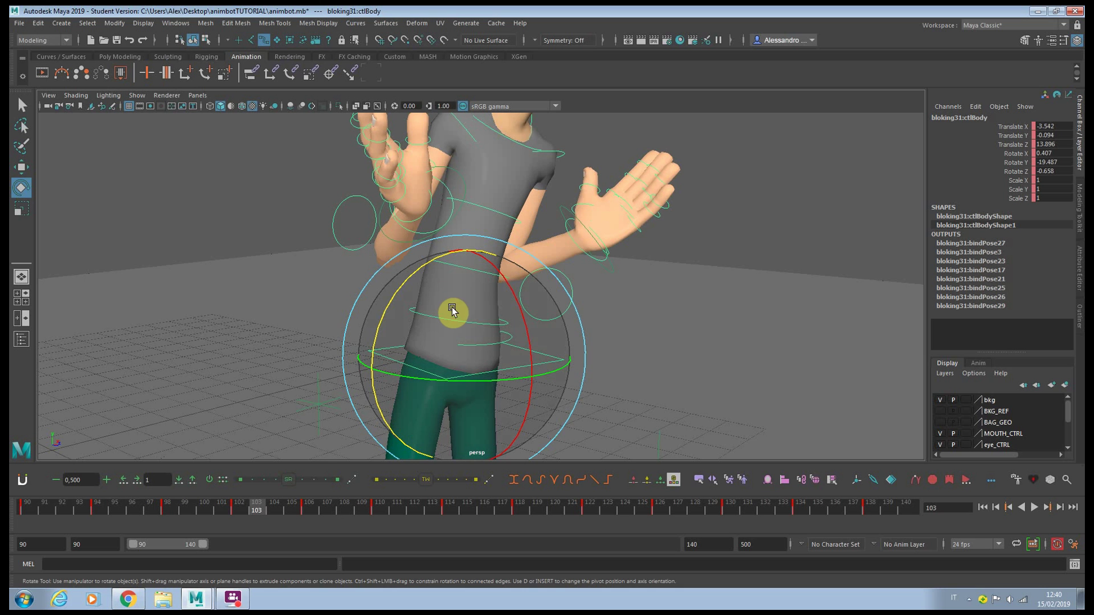
Step: Go to frame 94 and set the precise transform increment to 0.100
left_click(96, 506)
left_click(88, 479)
key("BackSpace")
key("BackSpace")
key("BackSpace")
type("100")
key("Return")
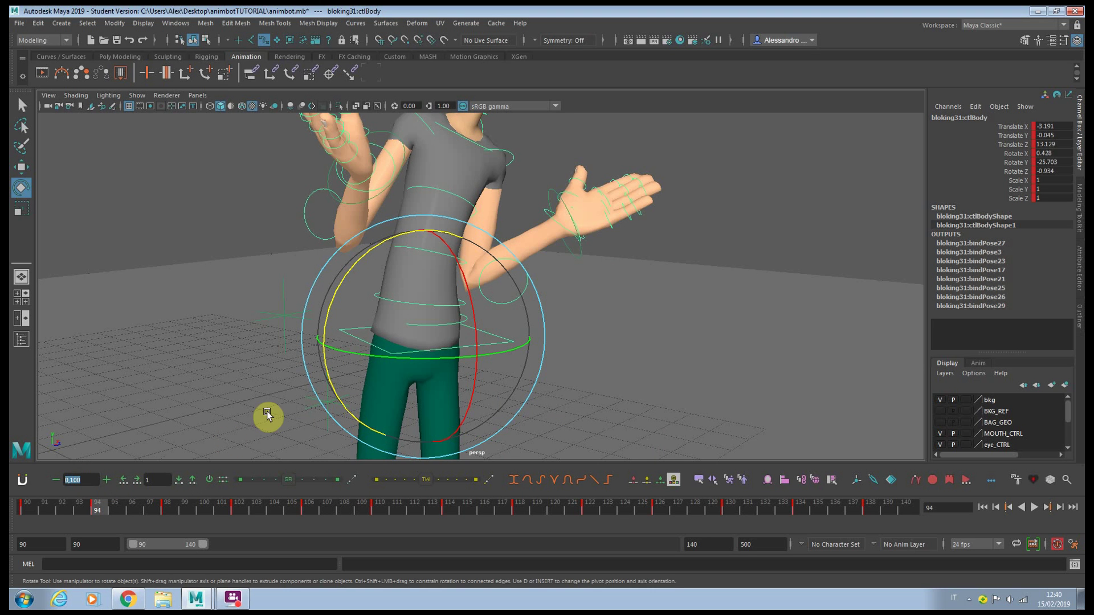
Step: Increase the body control's Rotate Z to 1.466 in precise 0.1 increments
left_click(1018, 172)
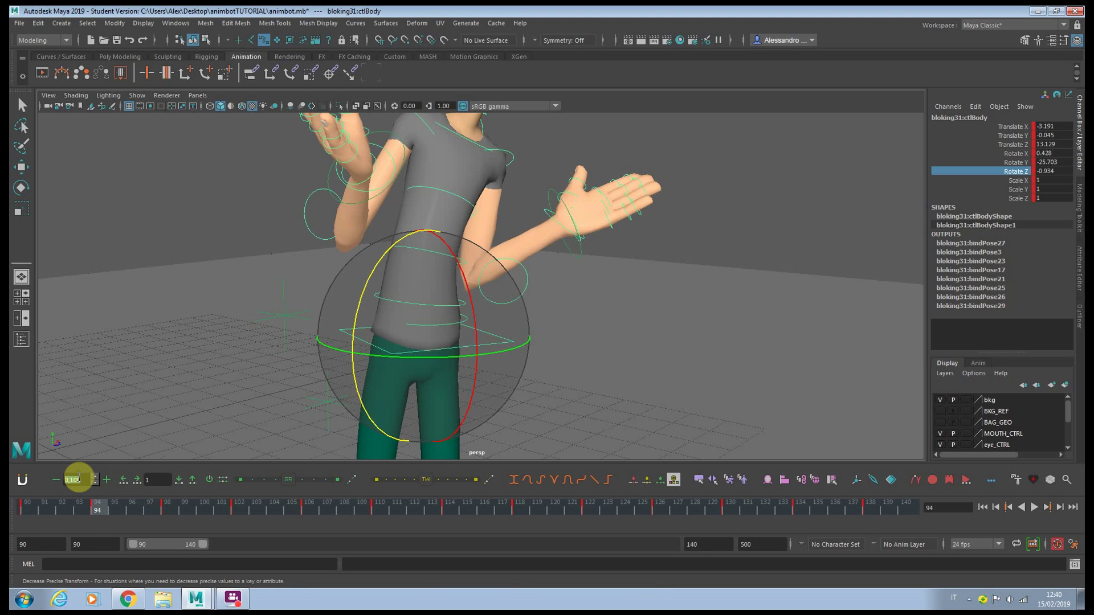
left_click(107, 481)
left_click(107, 481)
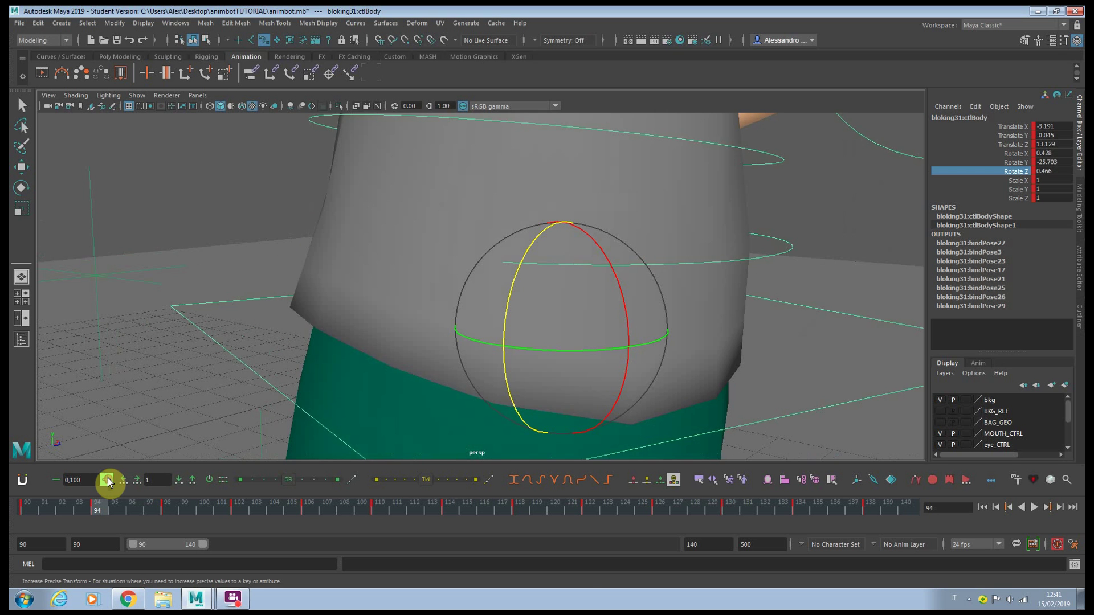
left_click(107, 481)
left_click(107, 481)
left_click(107, 481)
left_click(107, 480)
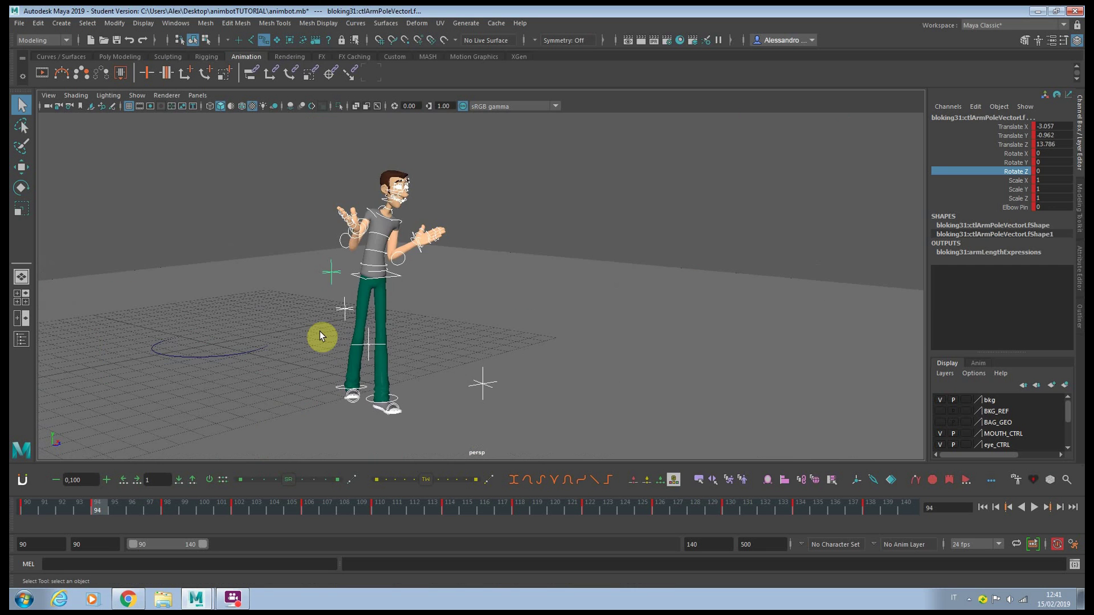
Step: Select all of the character's animation controls, and expand and collapse the full set of key-nudging tools
right_click_drag(346, 325, 393, 306, "alt")
middle_click_drag(378, 310, 354, 339, "alt")
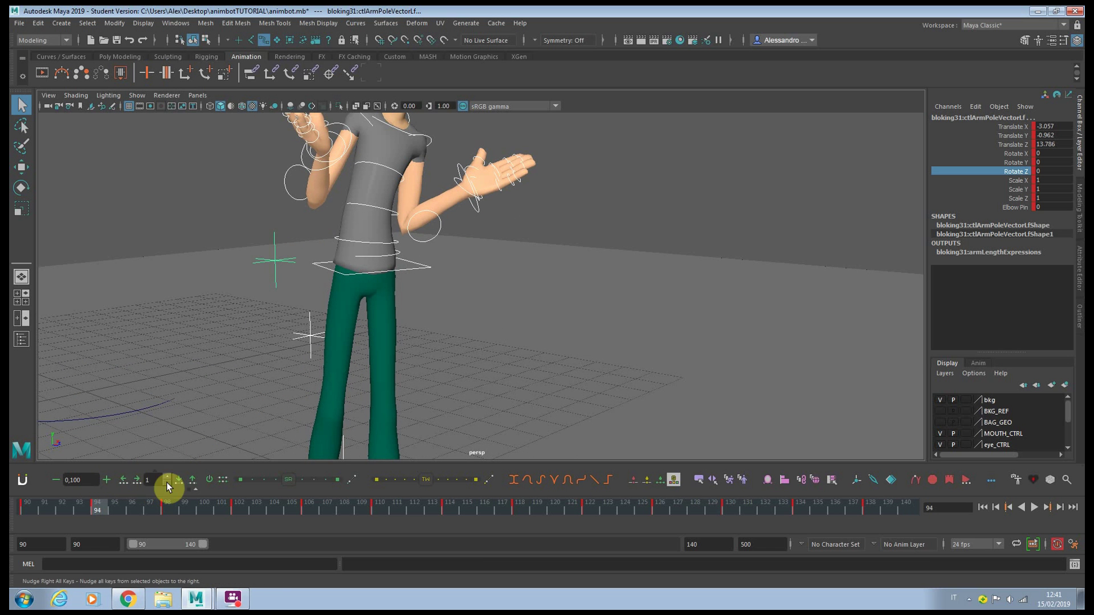
left_click(195, 490)
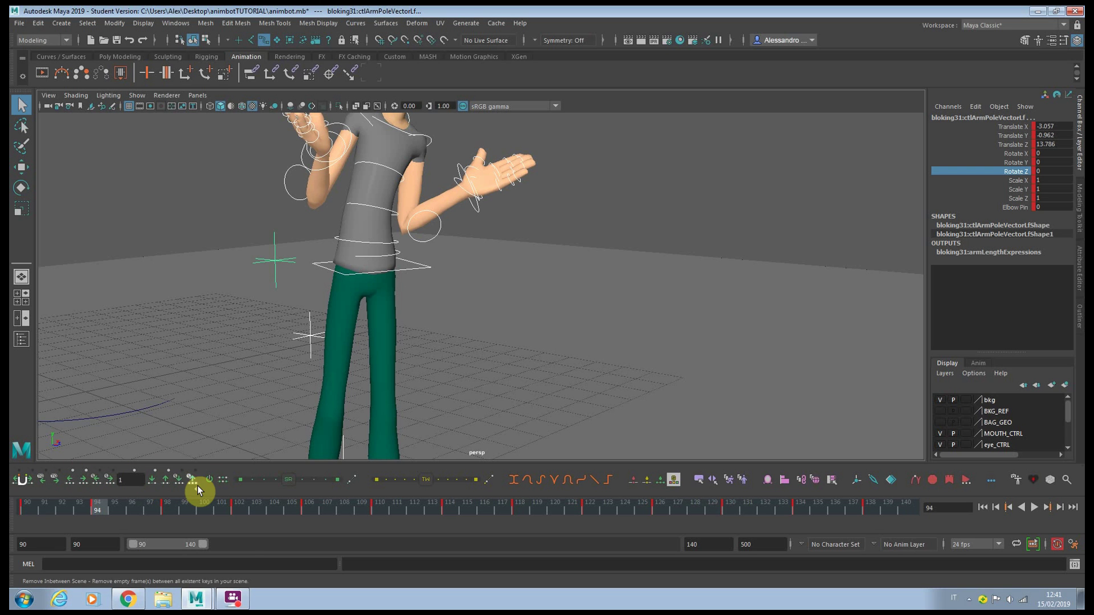
left_click(196, 490)
left_click(189, 488)
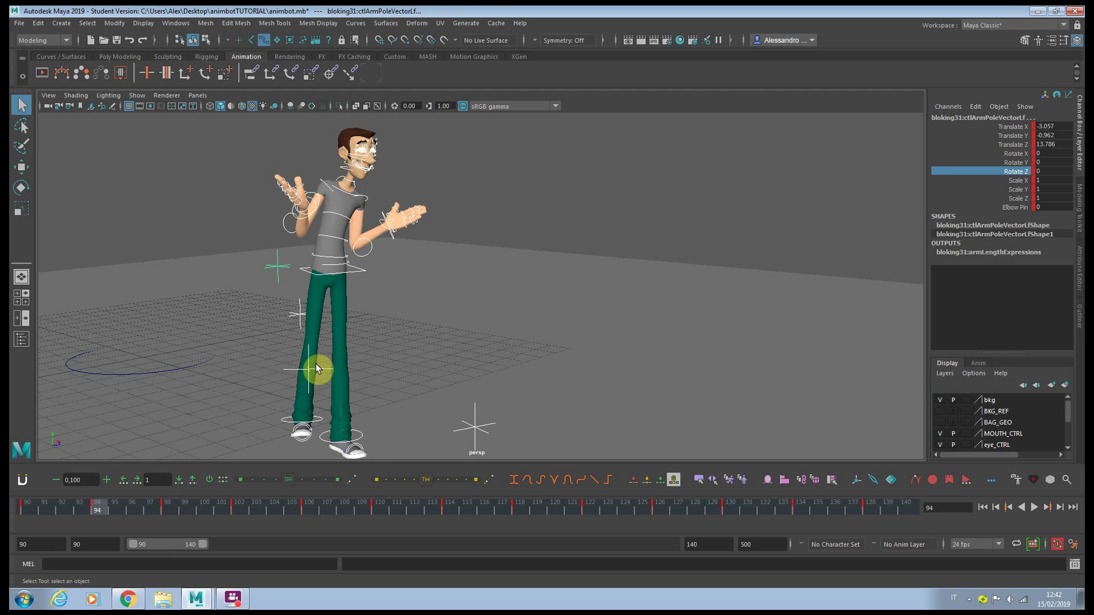
Step: Nudge all keys of the selected controls two frames to the right and two frames back to the left
left_click_drag(111, 503, 105, 507)
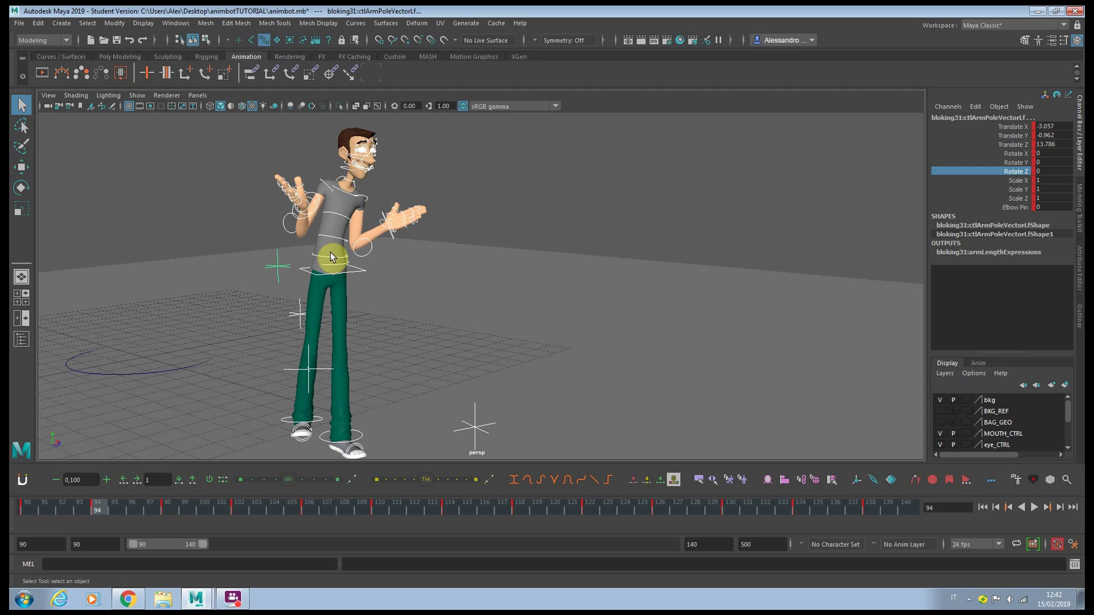
left_click(138, 481)
left_click(138, 481)
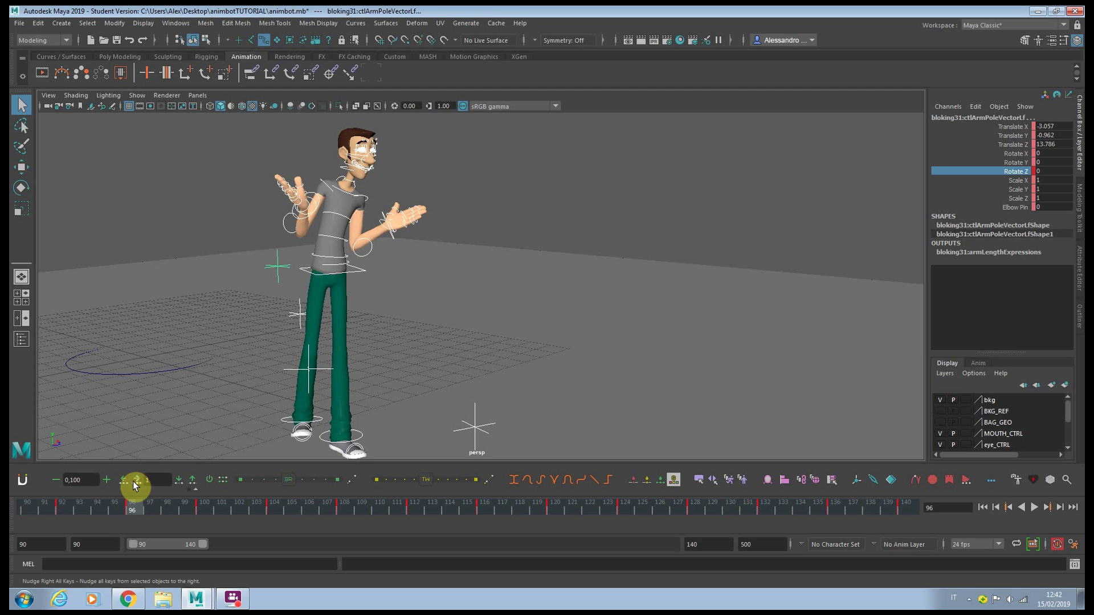
left_click(126, 481)
left_click(125, 481)
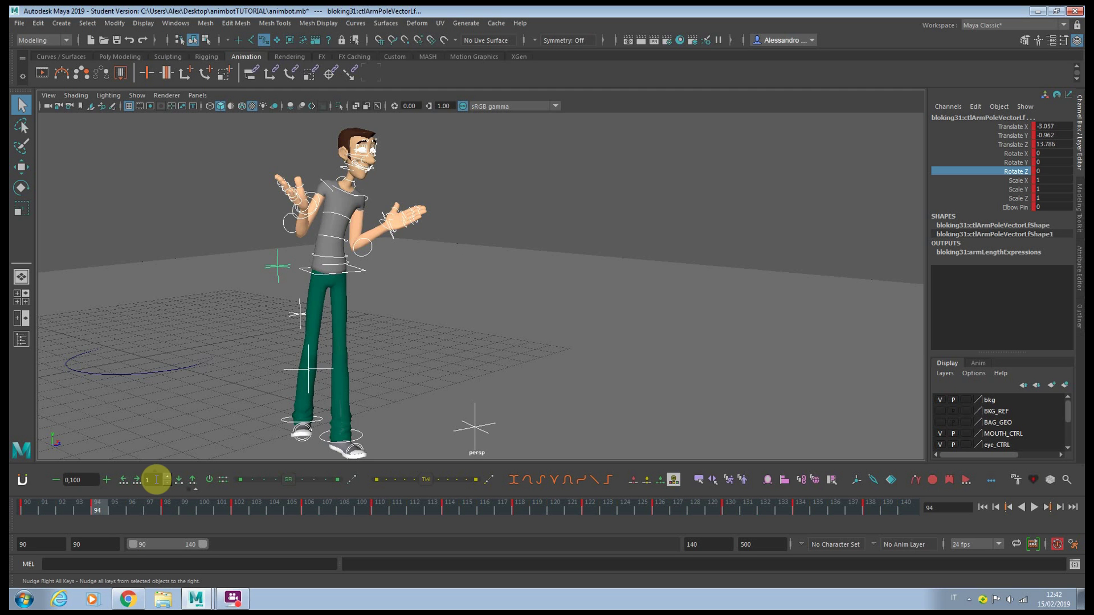
Step: Insert two inbetween frames after the key at frame 94 and remove both inbetweens again
left_click(131, 507)
left_click(180, 482)
left_click(180, 481)
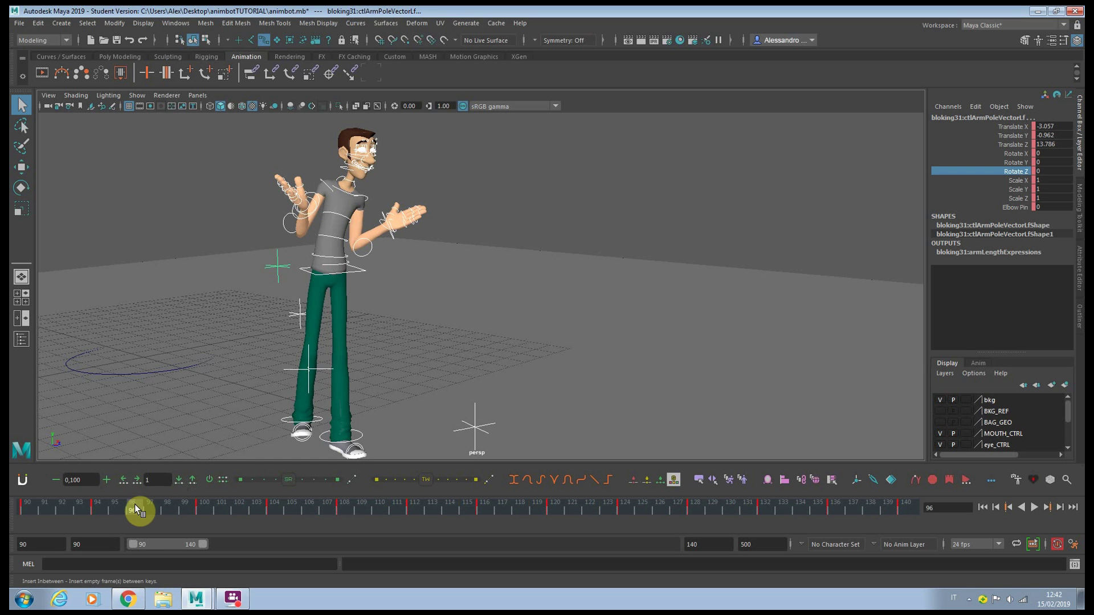
left_click(192, 482)
left_click(192, 482)
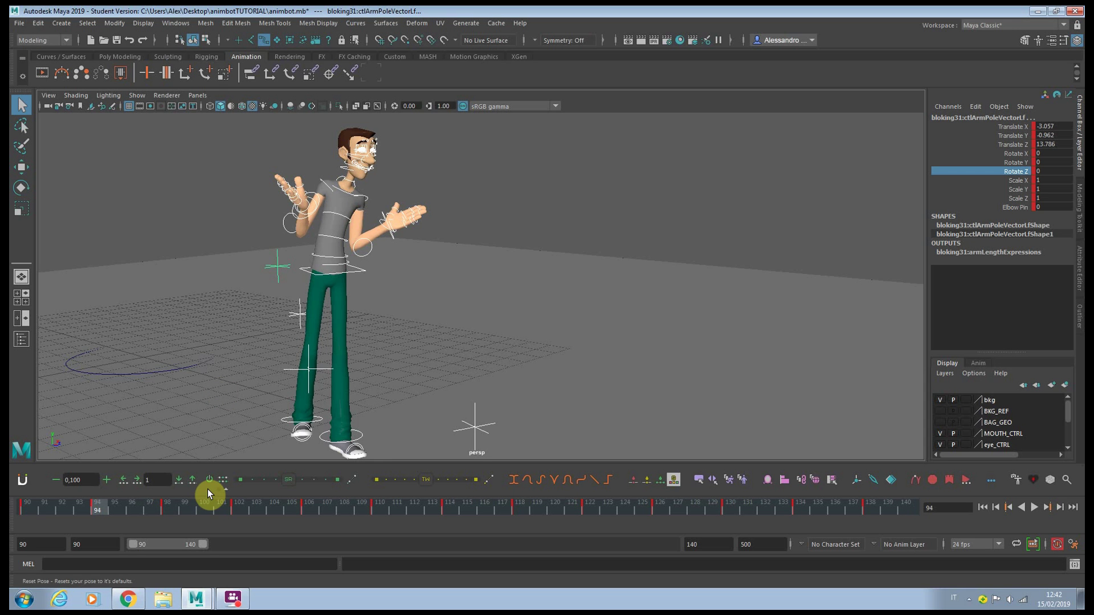
right_click(190, 491)
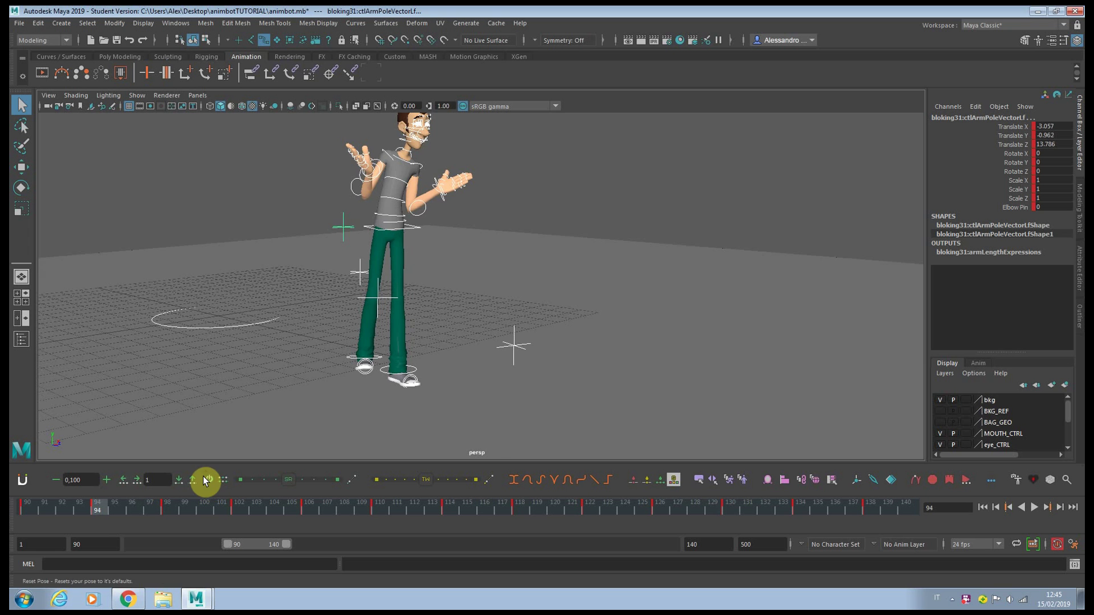
Step: Reset the selected controls to their default pose at frame 94 and undo the reset
middle_click_drag(310, 319, 306, 414, "alt")
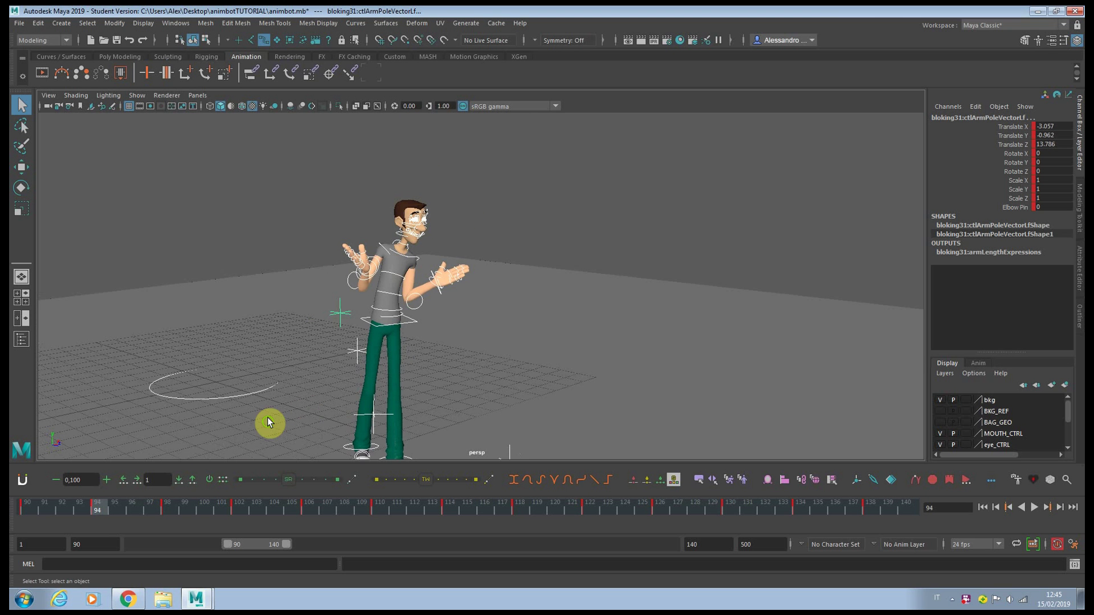
left_click(209, 480)
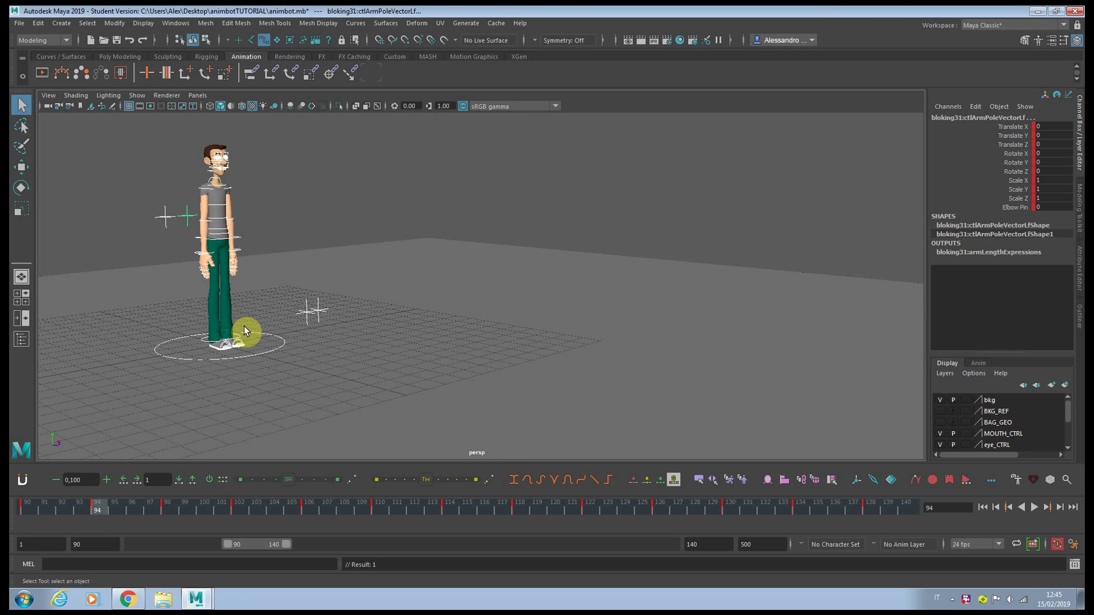
key("ctrl+z")
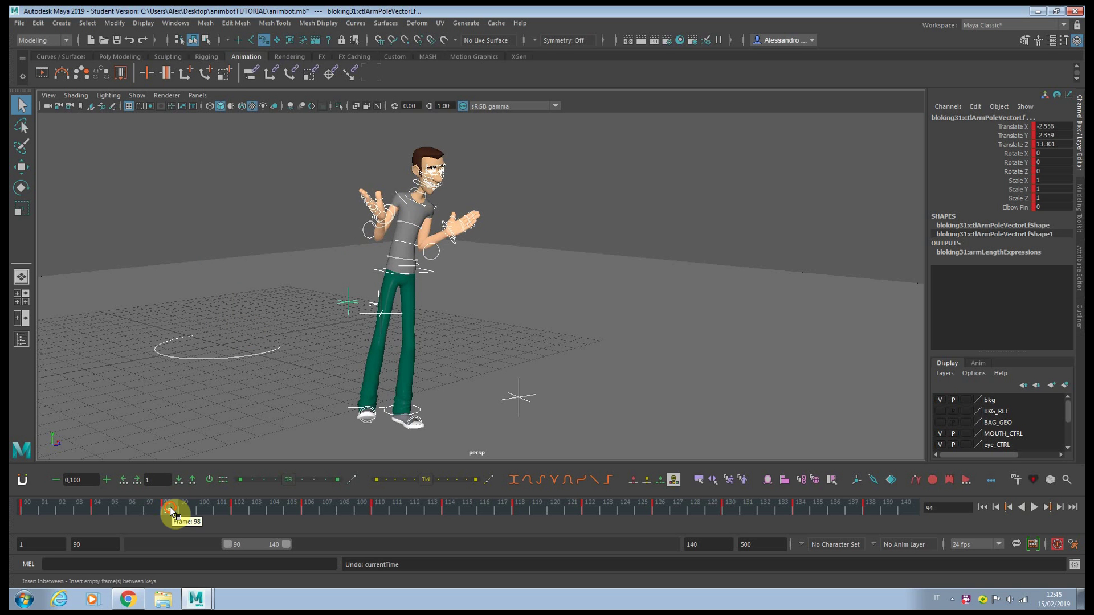
Step: Store the character's pose at frame 102 as the preferred default pose with Snapshot Preferred Default Pose
left_click_drag(189, 504, 236, 507)
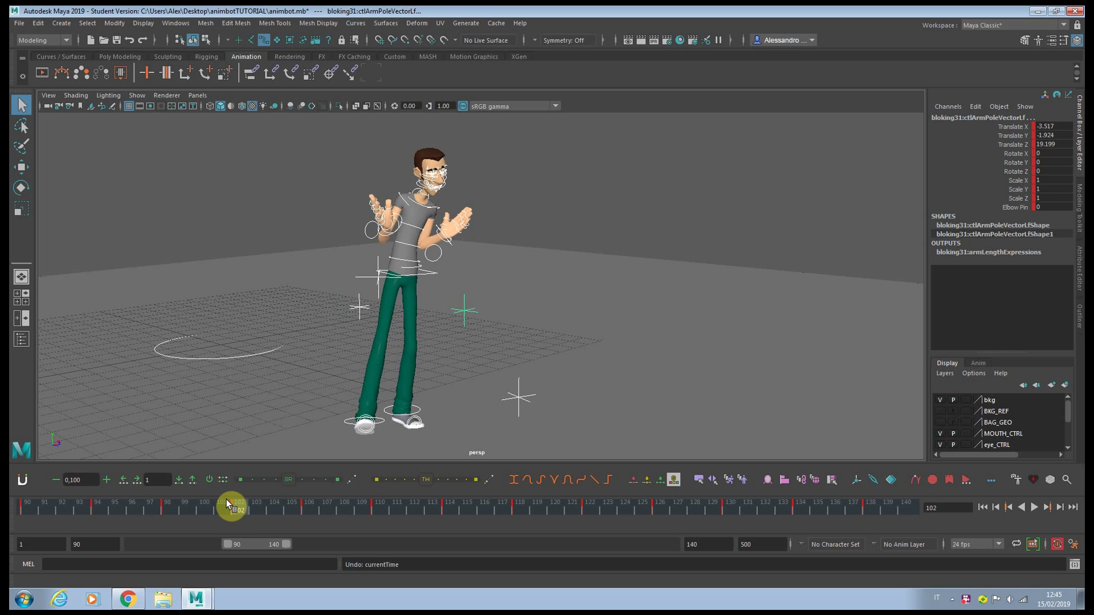
right_click(210, 483)
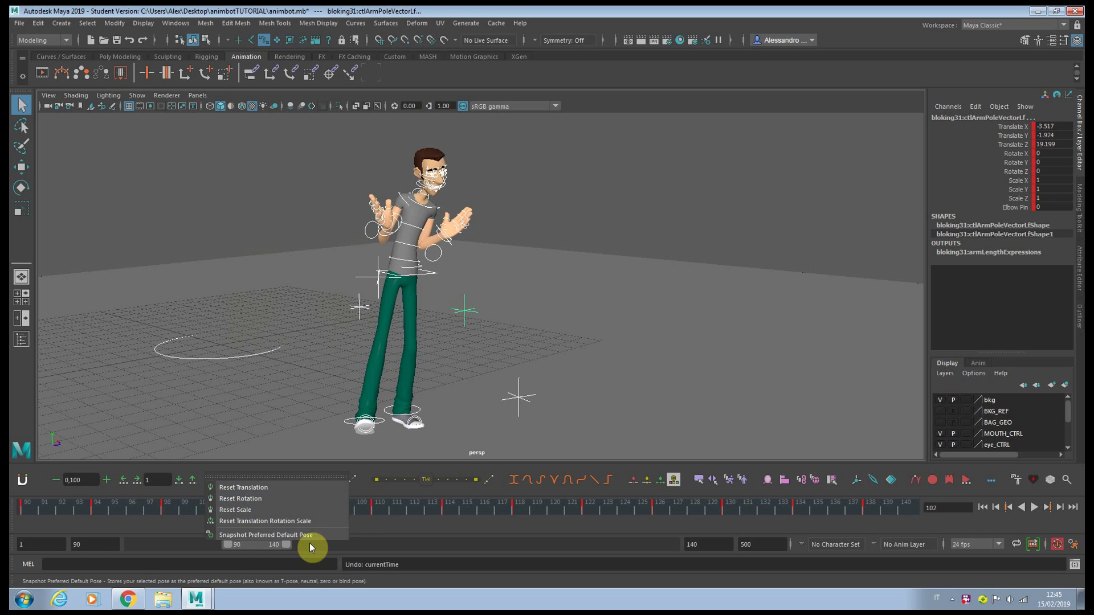
left_click(273, 536)
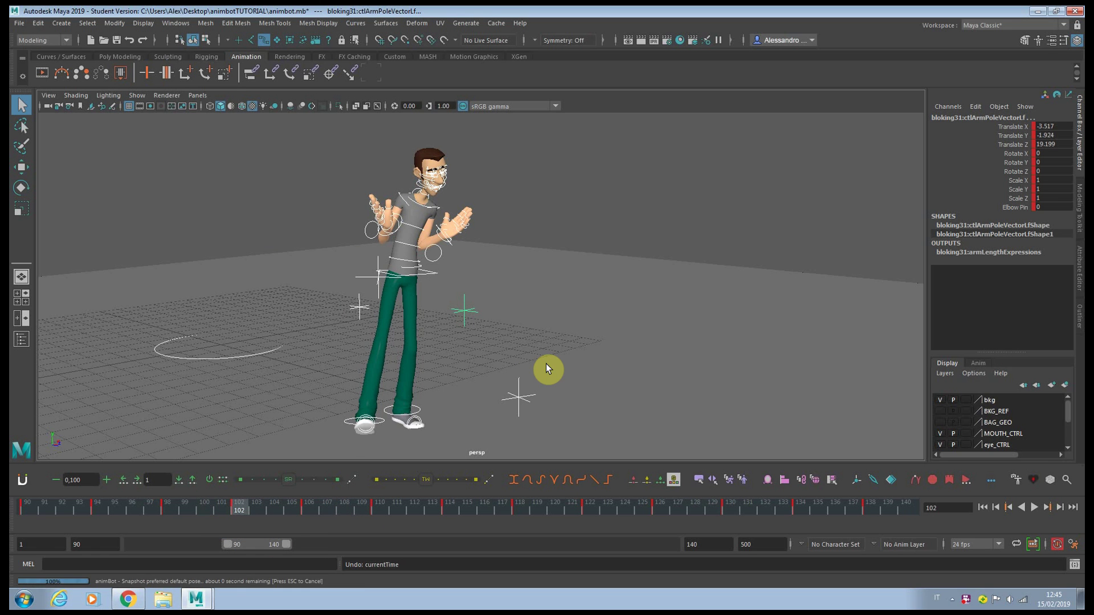
Step: Reset the character at frame 122 to the stored default pose and deselect the controls
left_click(589, 507)
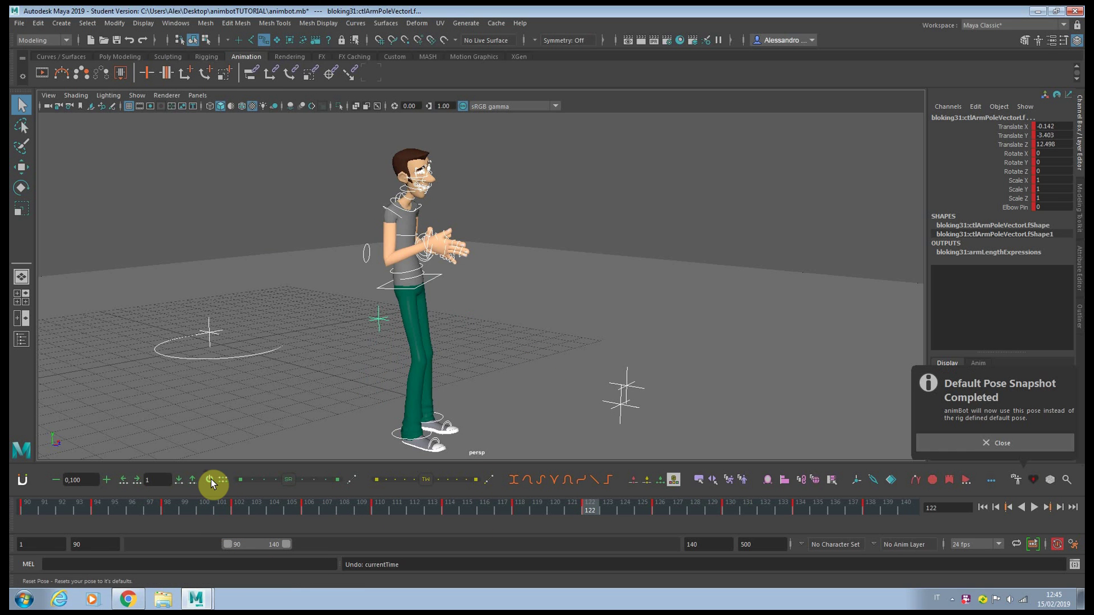
left_click(210, 480)
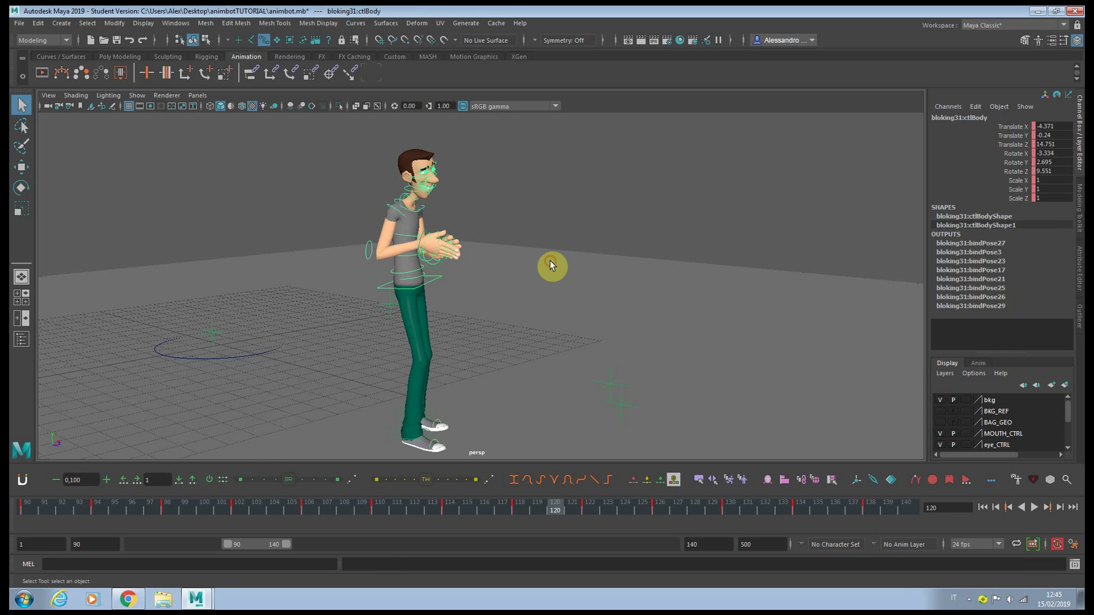
left_click(550, 261)
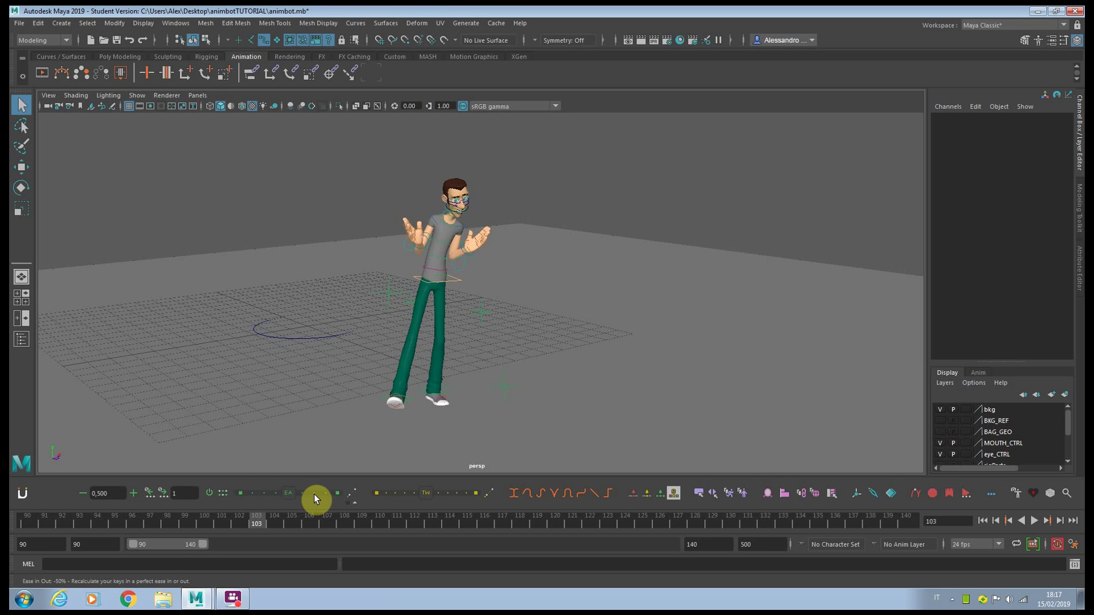
Step: Expand the full set of animBot sliders, preview the motion up to frame 122 and open the Graph Editor
left_click(355, 501)
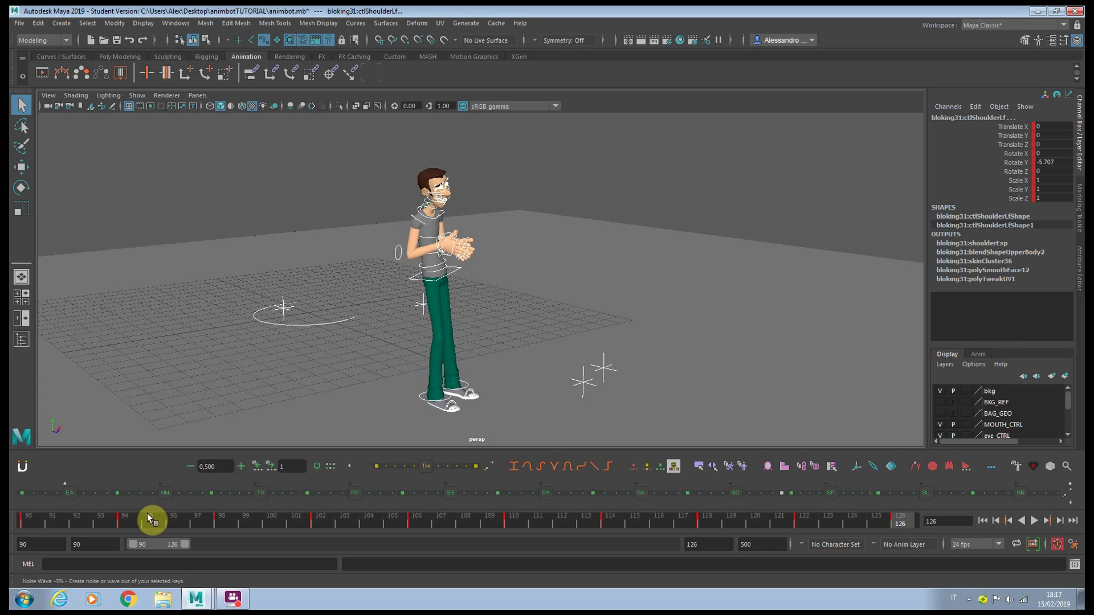
left_click_drag(129, 522, 794, 522)
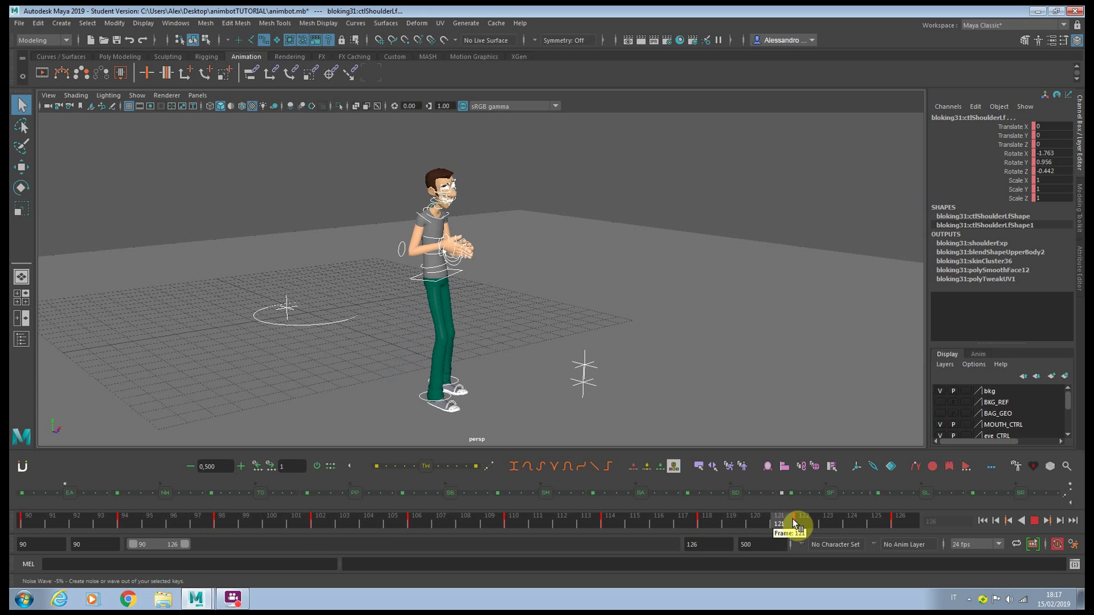
left_click(174, 23)
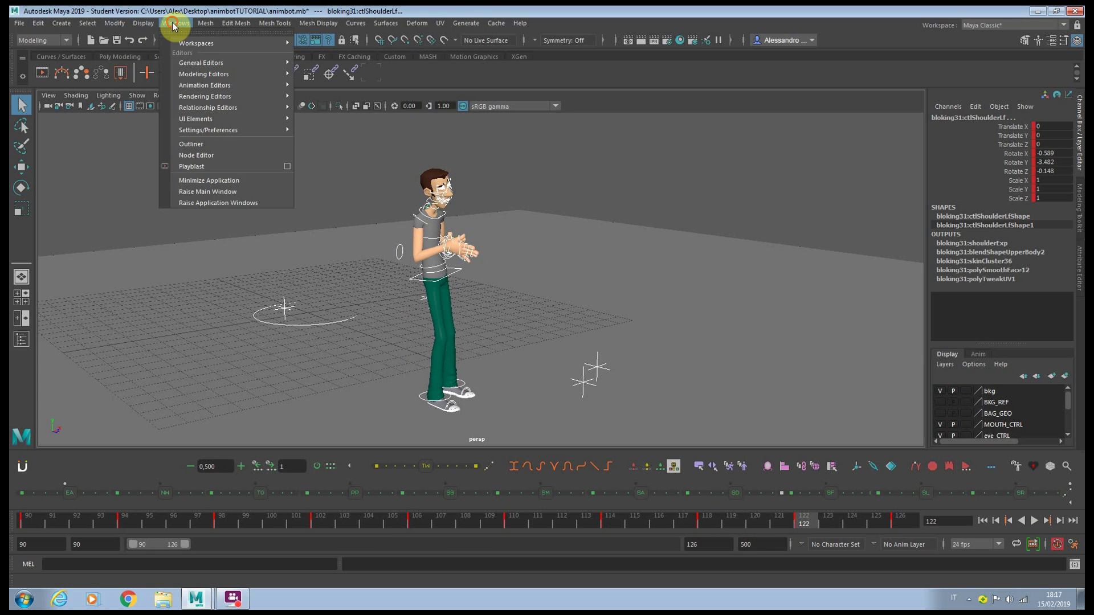
mouse_move(217, 85)
left_click(379, 95)
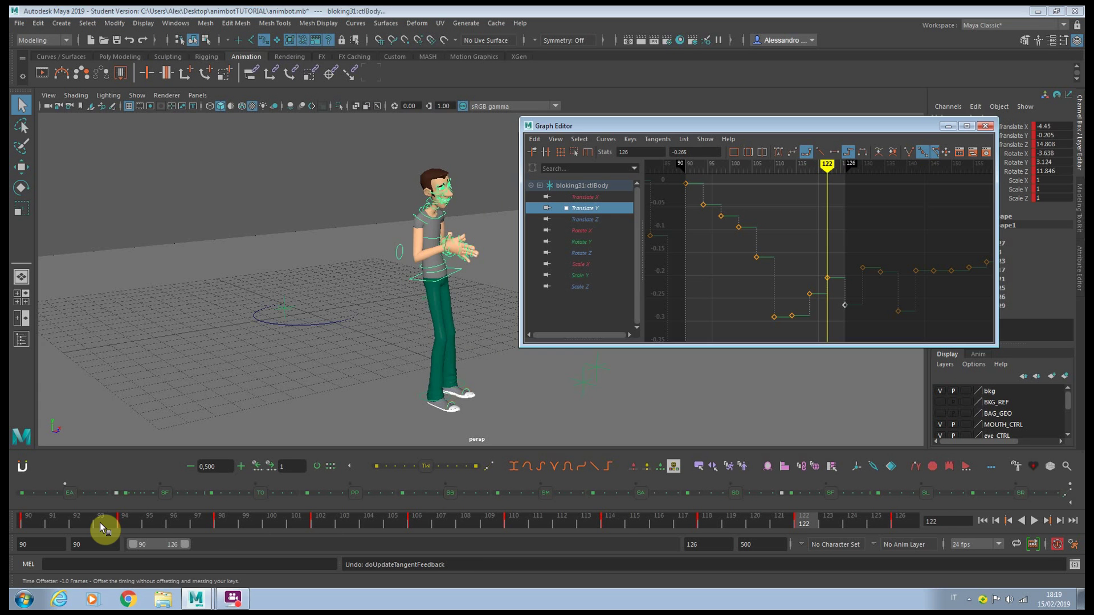
Step: Try the Ease In Out slider on the body control's keys across frames 93 to 122
left_click(101, 522)
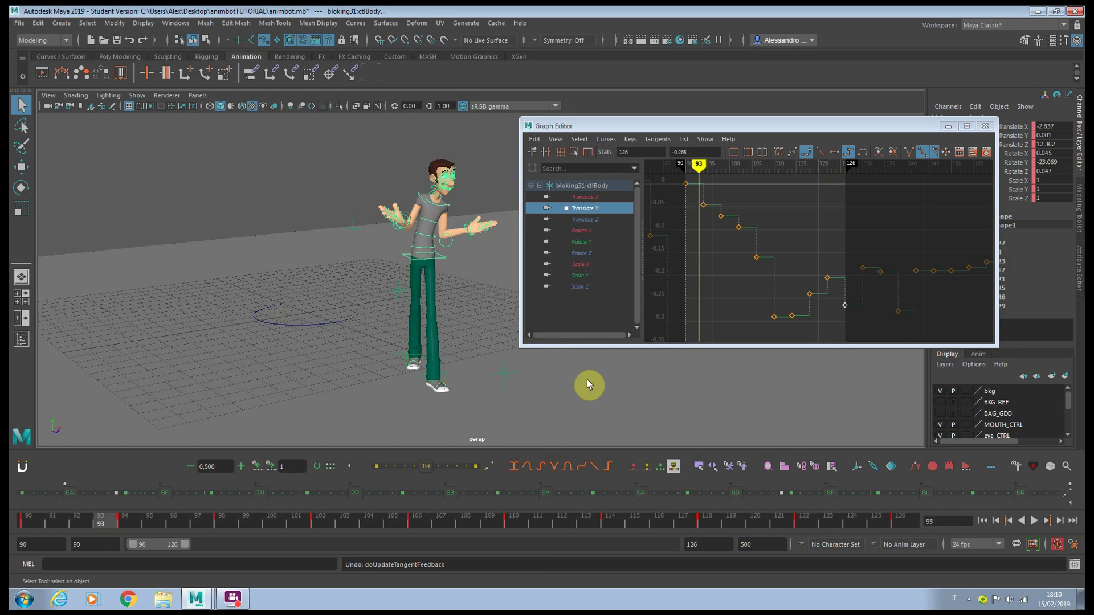
left_click_drag(97, 521, 804, 520, "shift")
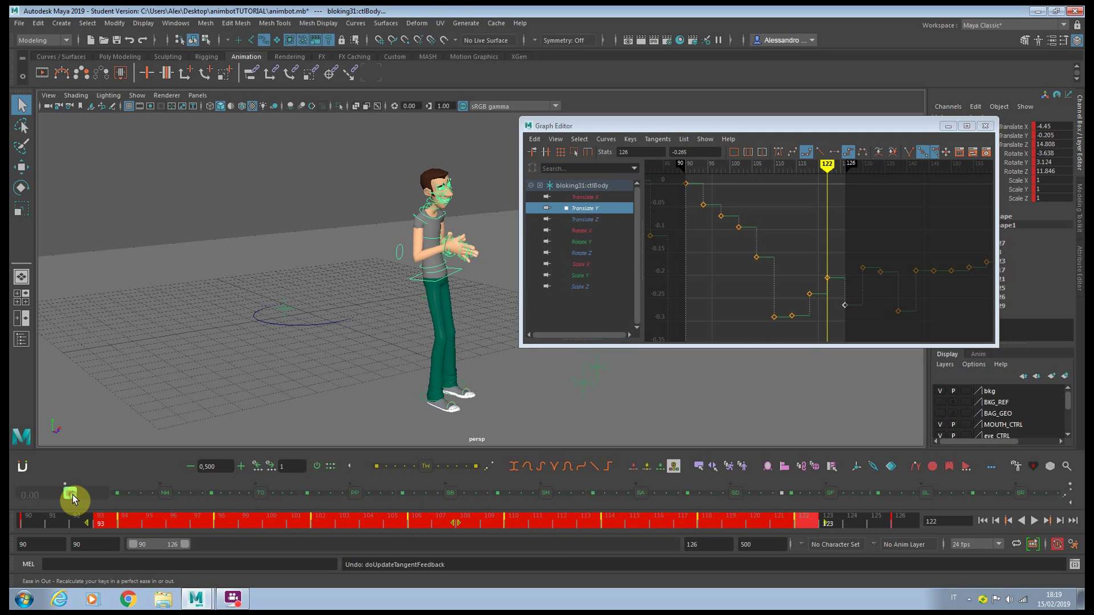
left_click_drag(76, 495, 94, 504)
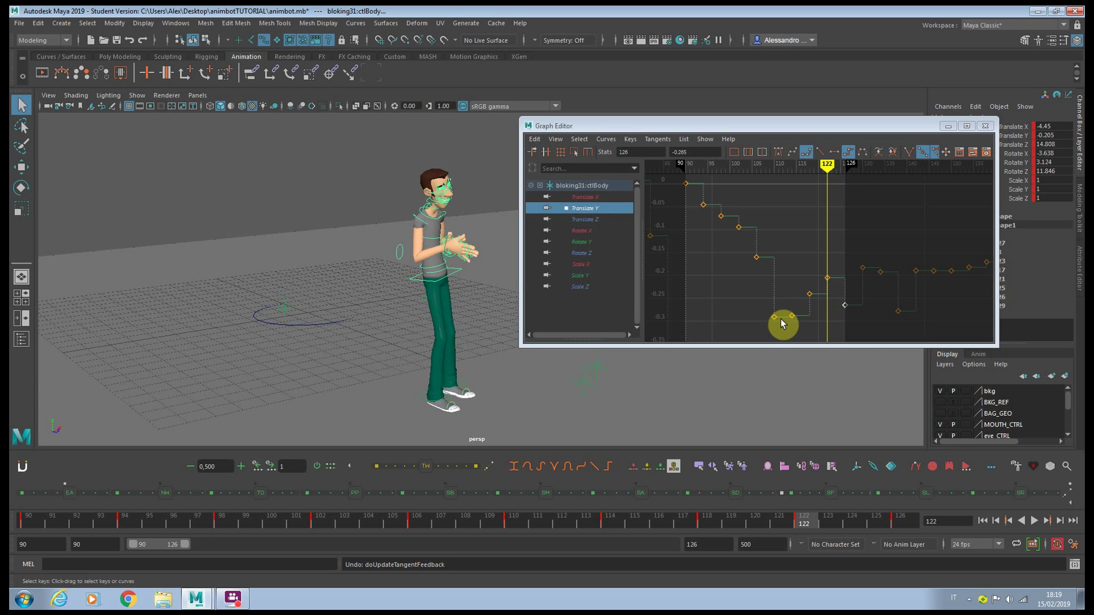
Step: Select all of the character's controls and close the Graph Editor
left_click(483, 209)
left_click_drag(379, 317, 859, 442)
left_click(985, 125)
Step: Ease the keys of all selected controls across frames 94 to 122 with the Ease In Out slider
left_click_drag(125, 522, 811, 527, "shift")
left_click(71, 496)
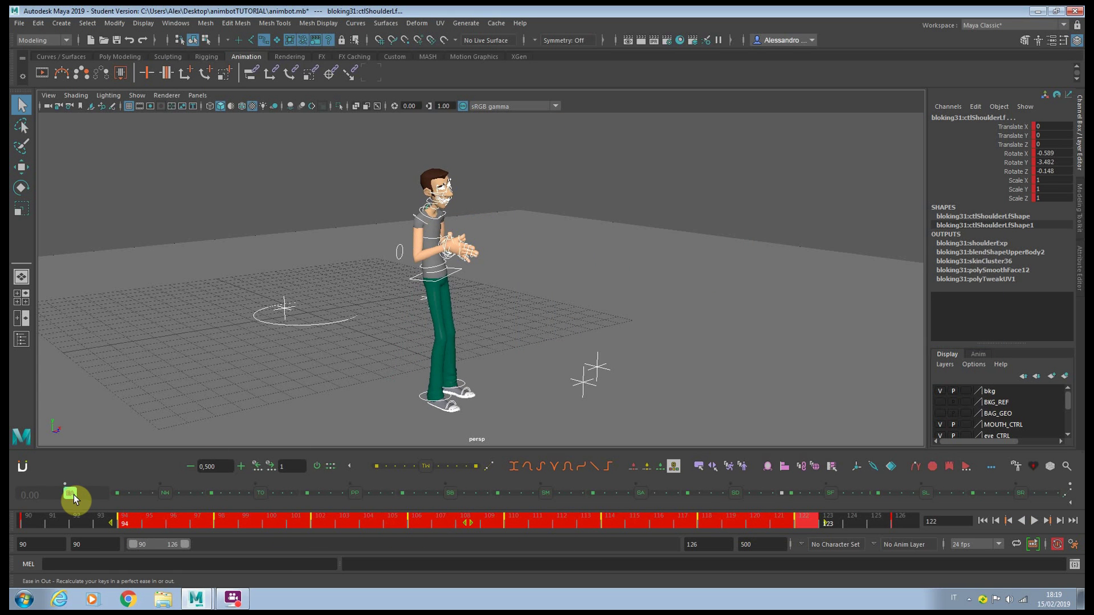
left_click_drag(80, 494, 751, 517)
left_click_drag(870, 506, 897, 511)
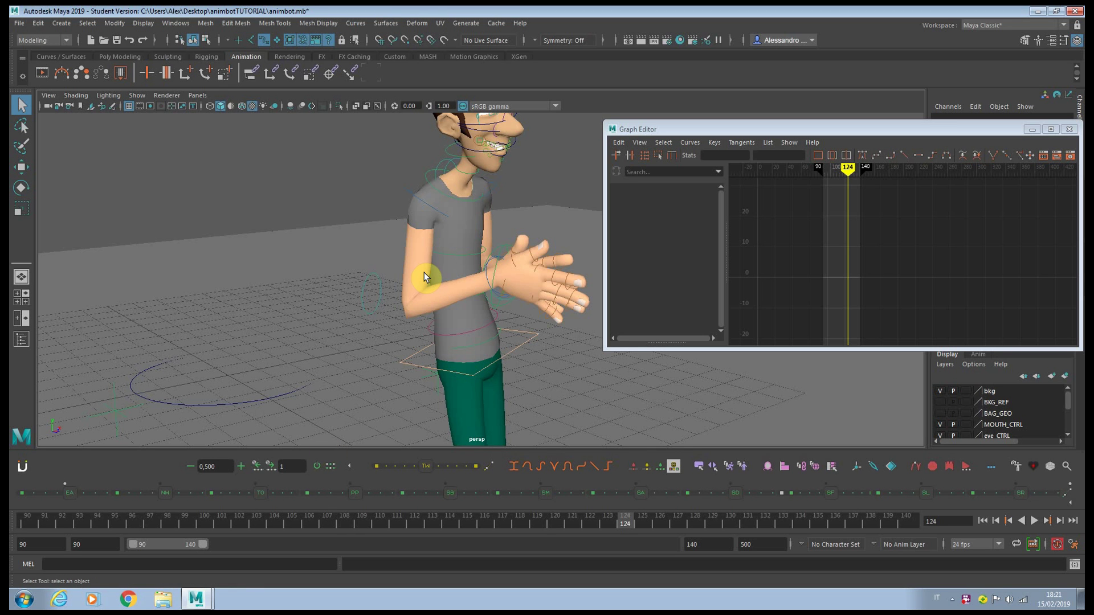
Step: Select the chest control and isolate its Rotate X curve in the Graph Editor
left_click(473, 261)
left_click(644, 130)
left_click_drag(644, 130, 547, 138)
left_click(511, 238)
Step: Select the chest control's Rotate X keys from frame 98 to 114 in the Graph Editor
scroll(633, 261, "up", 5)
middle_click_drag(682, 256, 832, 229, "alt")
scroll(750, 239, "up", 5)
scroll(749, 241, "down", 4)
right_click_drag(750, 251, 747, 279, "alt+shift")
left_click_drag(588, 188, 733, 313)
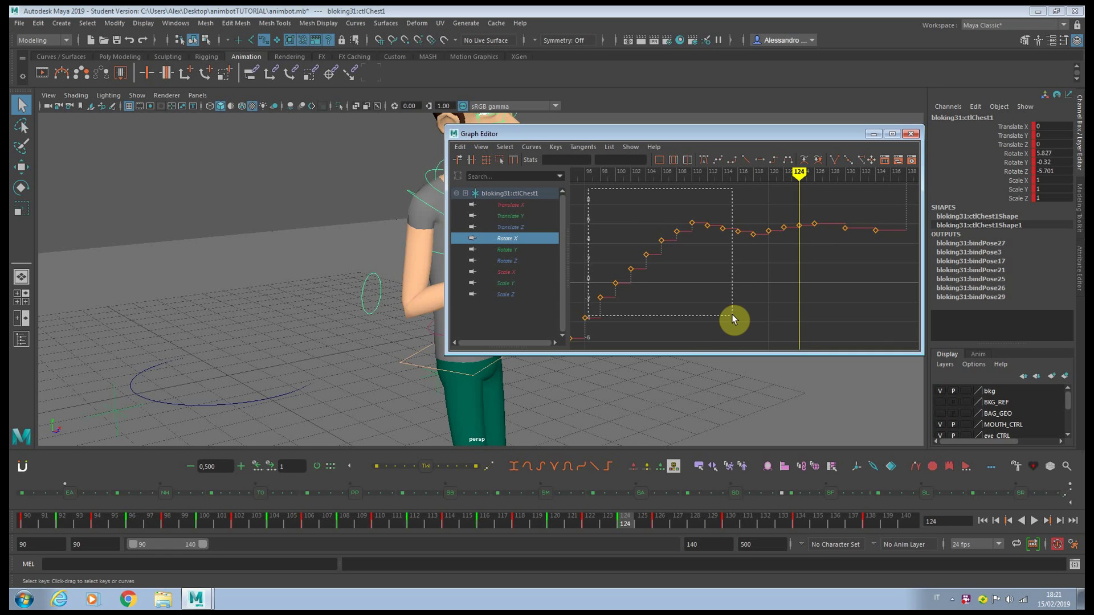
middle_click_drag(699, 296, 724, 292, "alt")
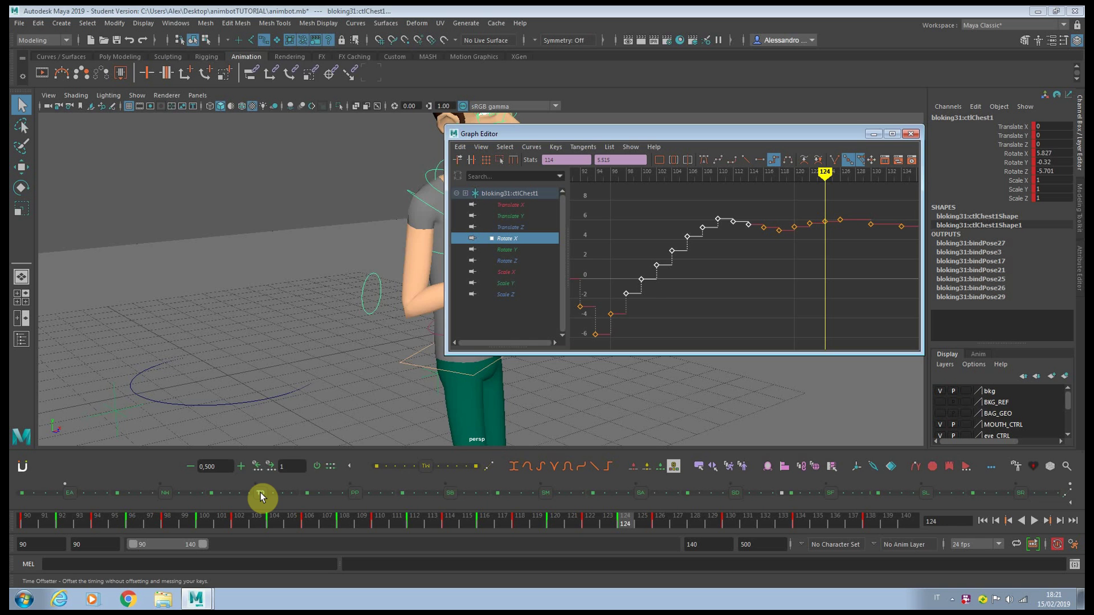
Step: Offset the timing of the selected chest Rotate X keys with the Time Offsetter slider
mouse_move(260, 497)
left_mouse_down()
mouse_move(279, 497)
mouse_move(230, 497)
mouse_move(295, 499)
mouse_move(265, 500)
left_mouse_up()
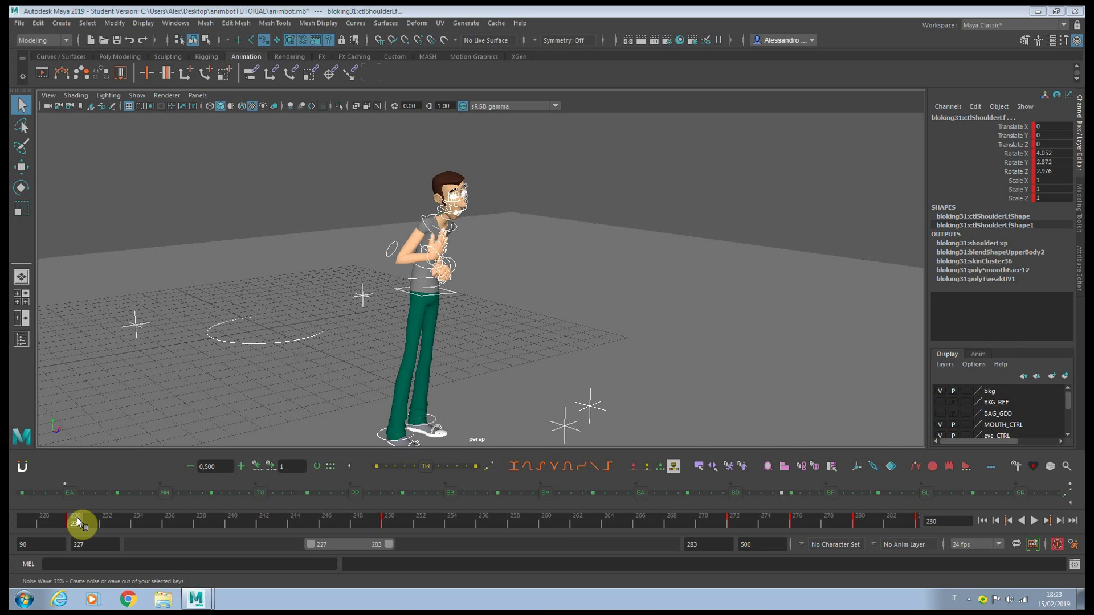
Step: Intensify the selected controls' pose at frame 250 with the Pull Push slider
left_click(391, 521)
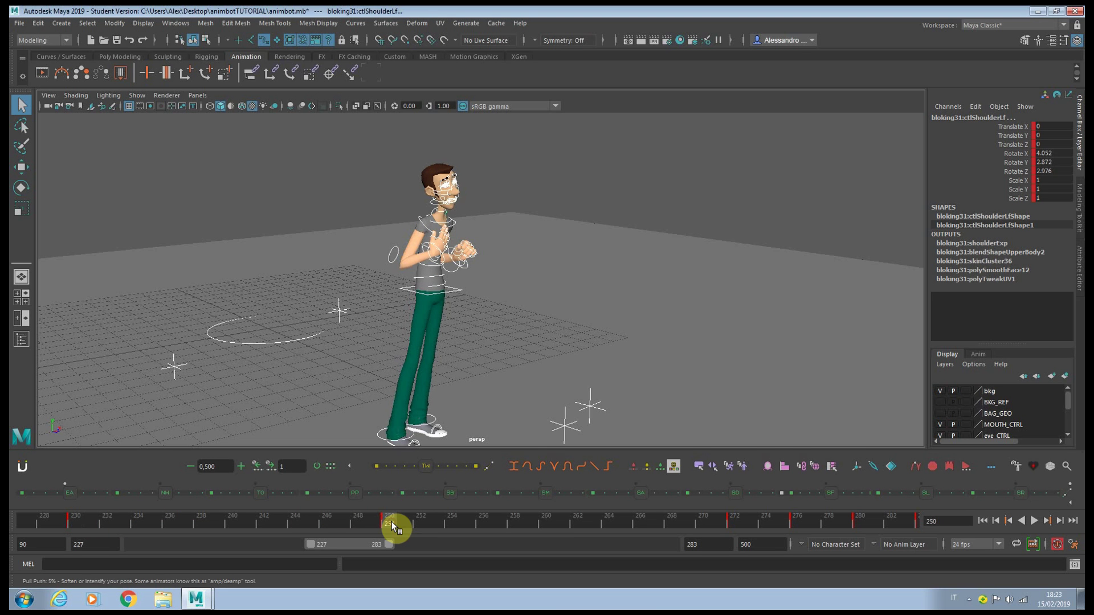
left_click_drag(356, 493, 387, 493)
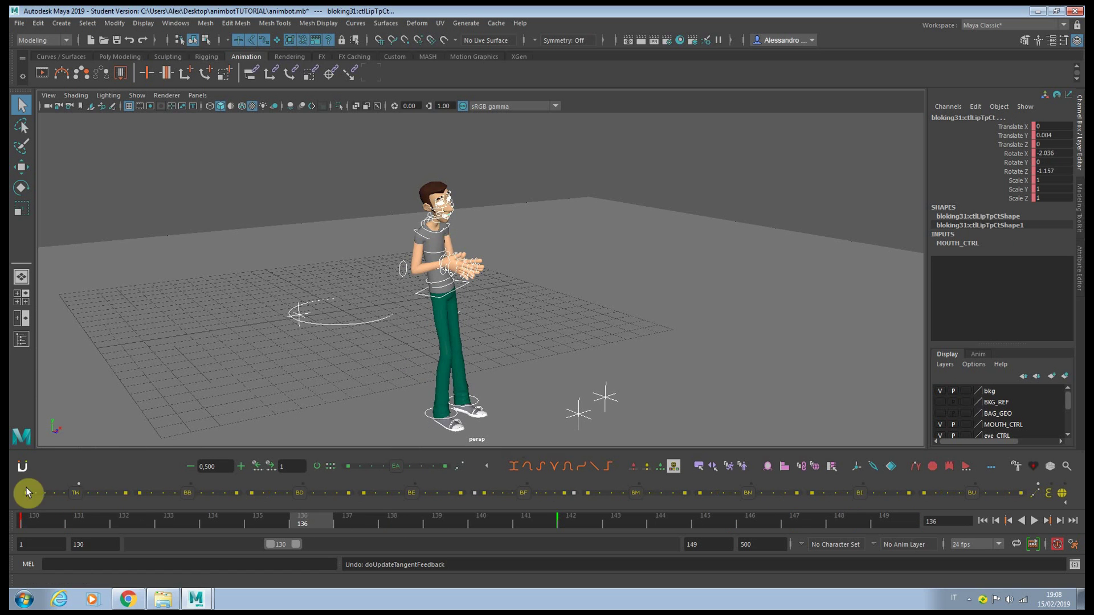
Step: Create an inbetween pose for all selected controls at frame 134 with the Tweener slider
mouse_move(193, 525)
left_mouse_down()
mouse_move(380, 524)
mouse_move(230, 524)
left_mouse_up()
left_click_drag(80, 491, 116, 490)
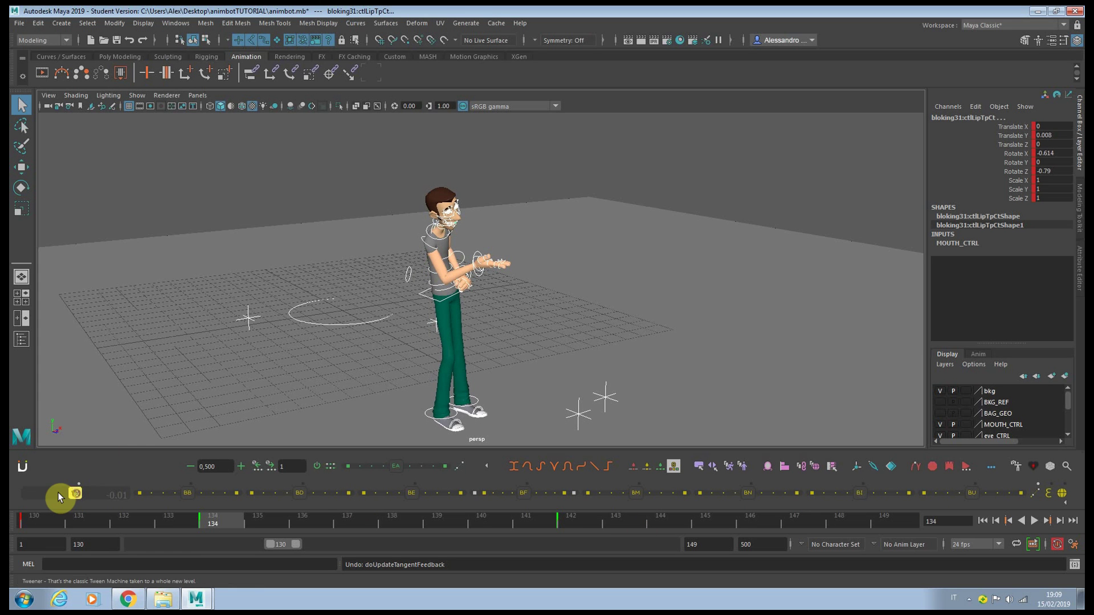
left_click(56, 492)
Step: Enable slider overshoot and tween the frame 134 pose past the frame 142 pose, comparing it with frames 130 and 142
left_click(1034, 497)
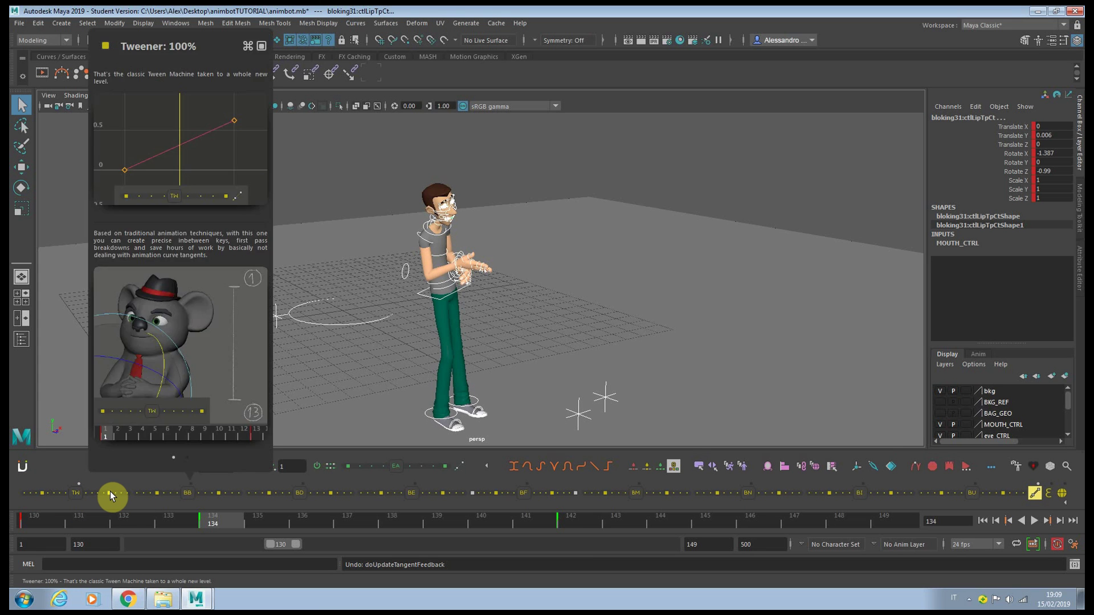
left_click_drag(80, 491, 117, 492)
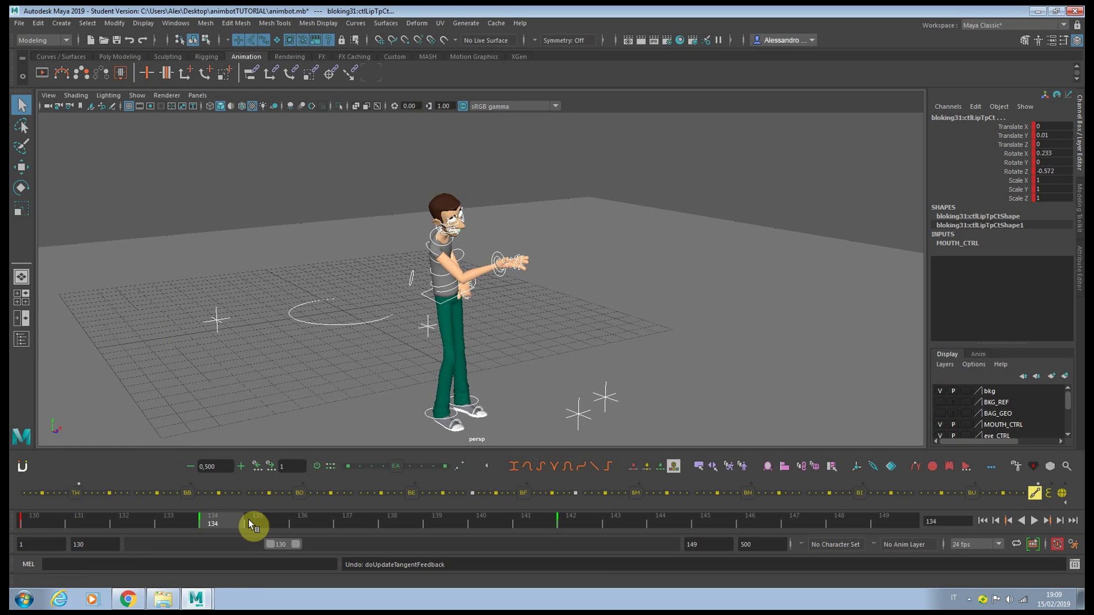
left_click(571, 520)
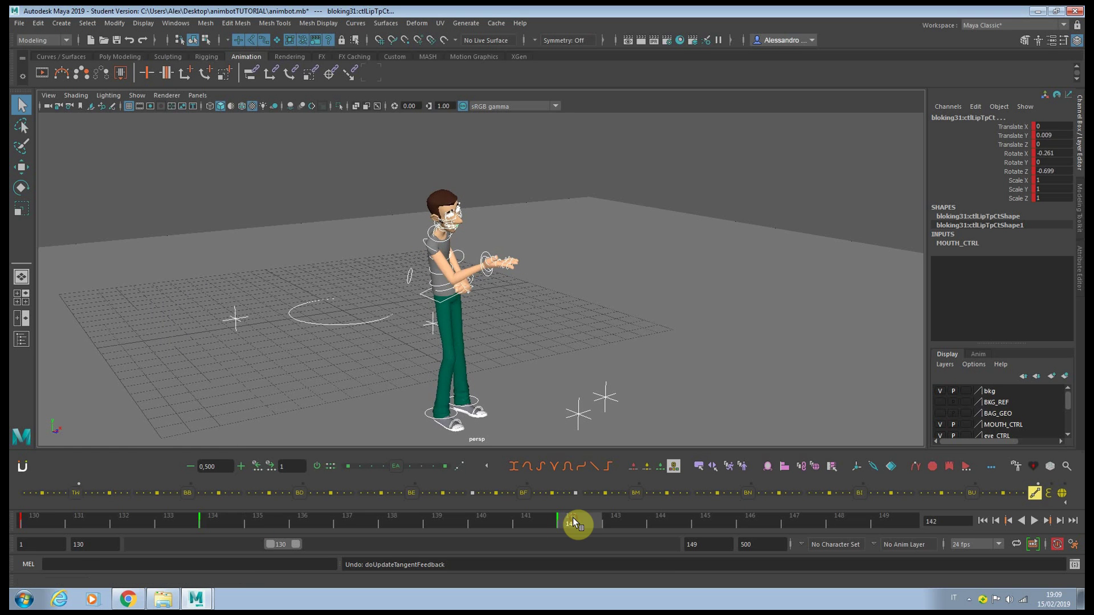
left_click(30, 521)
left_click(213, 520)
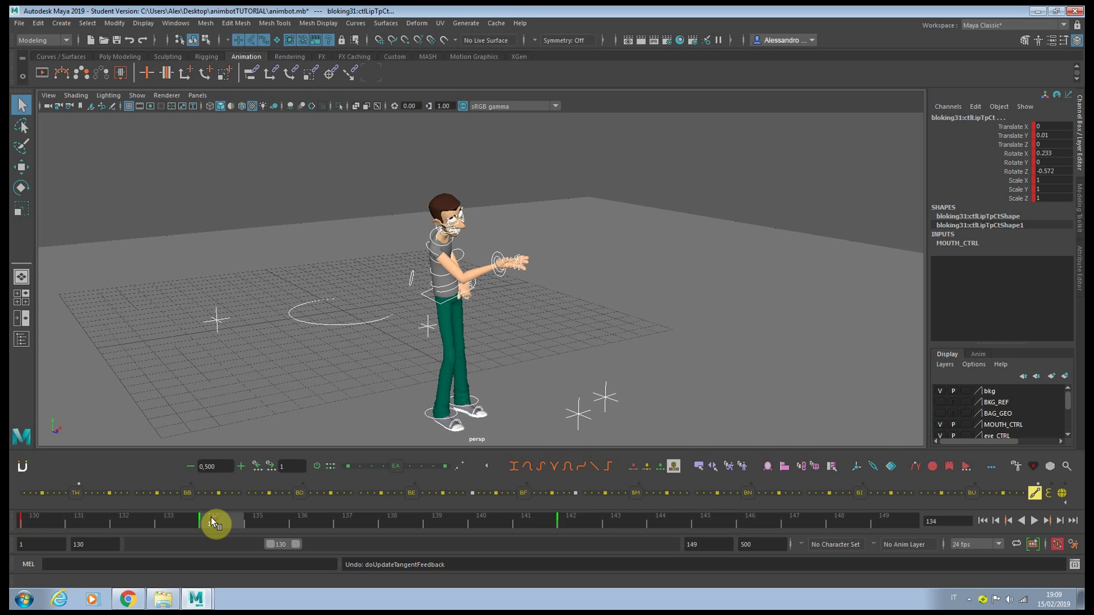
left_click(568, 519)
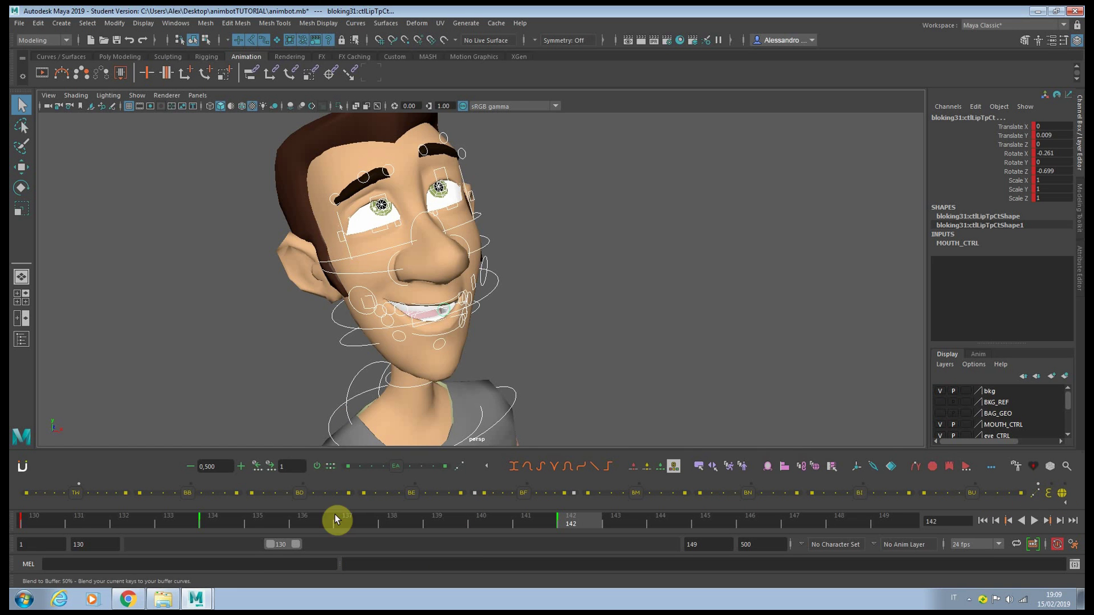
Step: Try blending the selected controls at frame 142 toward their default pose with the BD slider, and undo it
left_click_drag(300, 492, 354, 490)
key("ctrl+z")
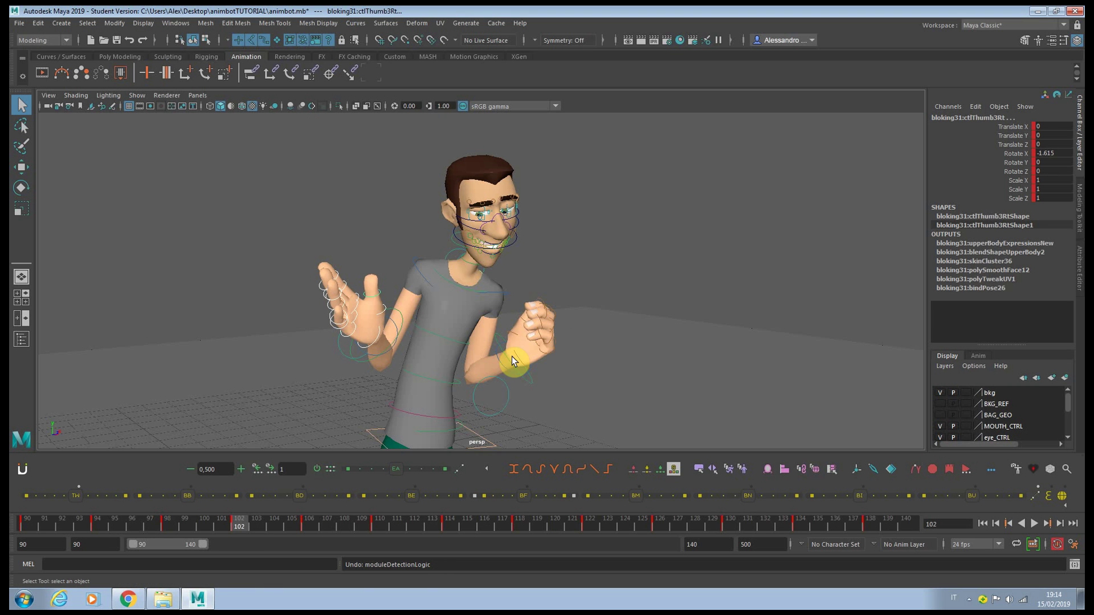
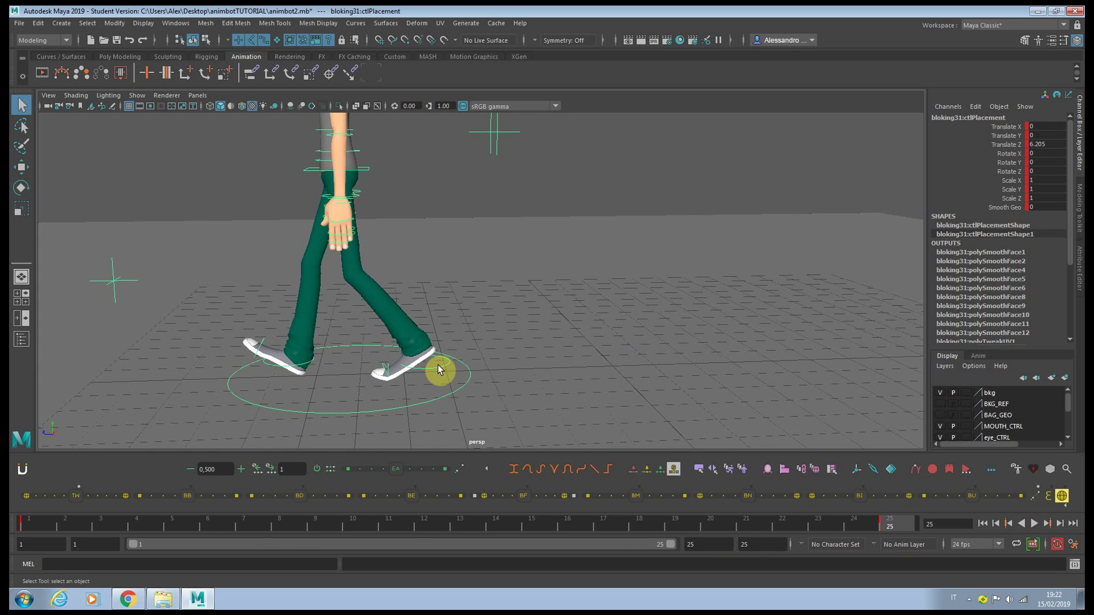
Step: Scrub through the walk cycle and select the right foot IK control's Translate and Rotate channels at frame 1
left_click_drag(258, 521, 966, 524)
left_click(340, 516)
left_click(517, 343)
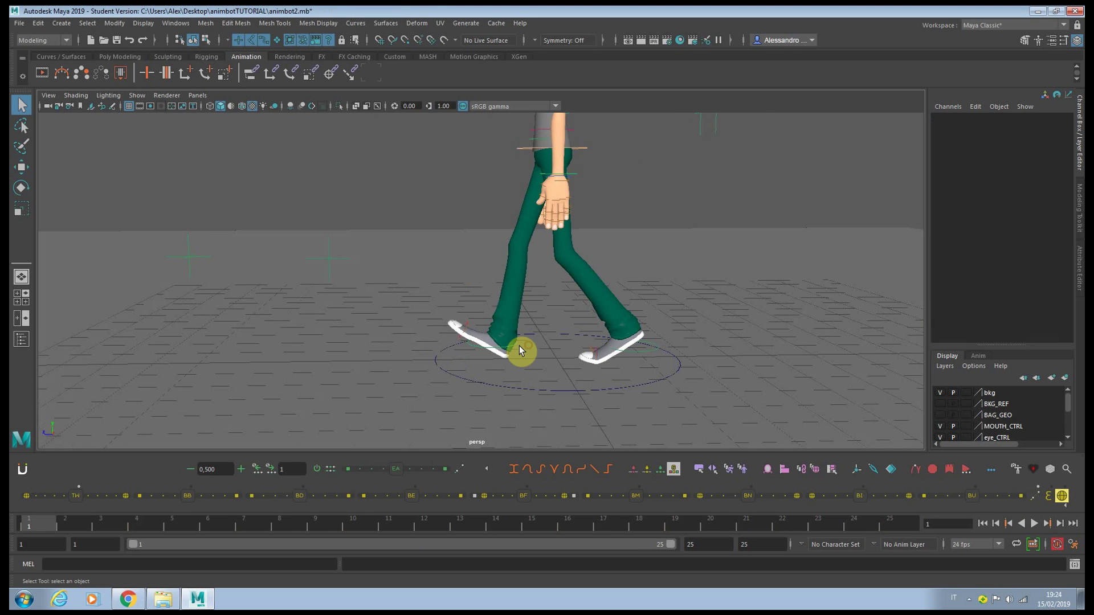
left_click(518, 344)
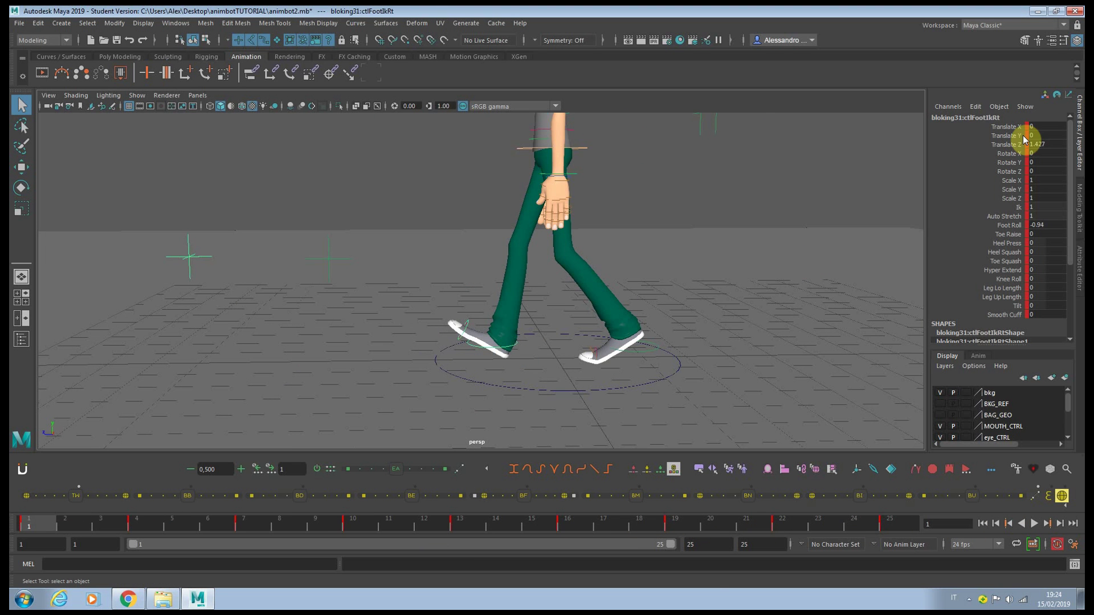
left_click_drag(1011, 126, 1011, 174)
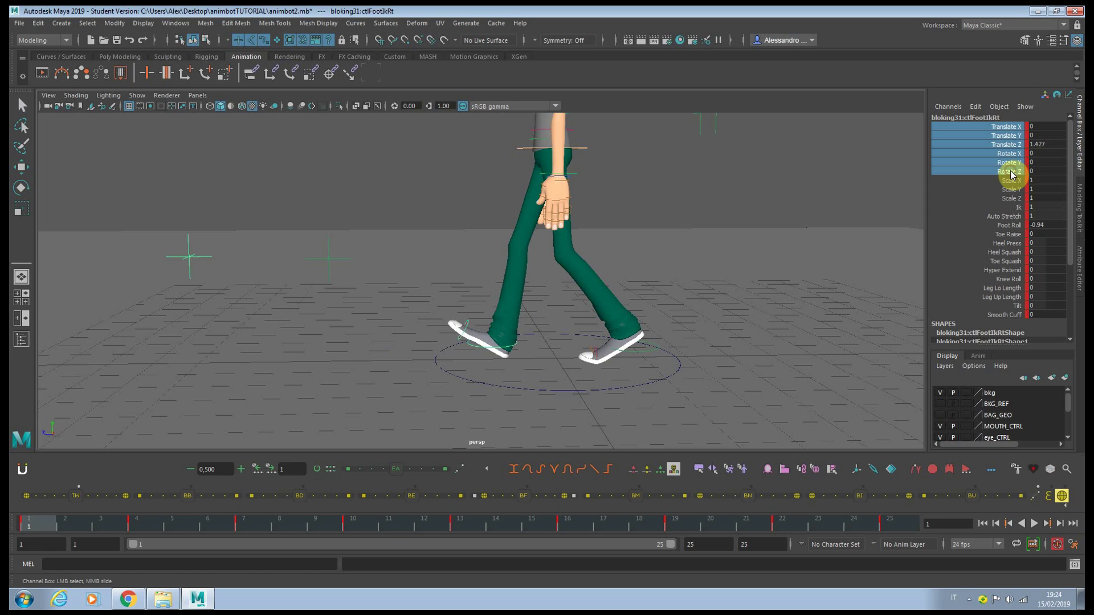
Step: Match the right foot to its previous key at frames 4, 7, 10 and 13 with the Blend to Neighbors slider
left_click(136, 524)
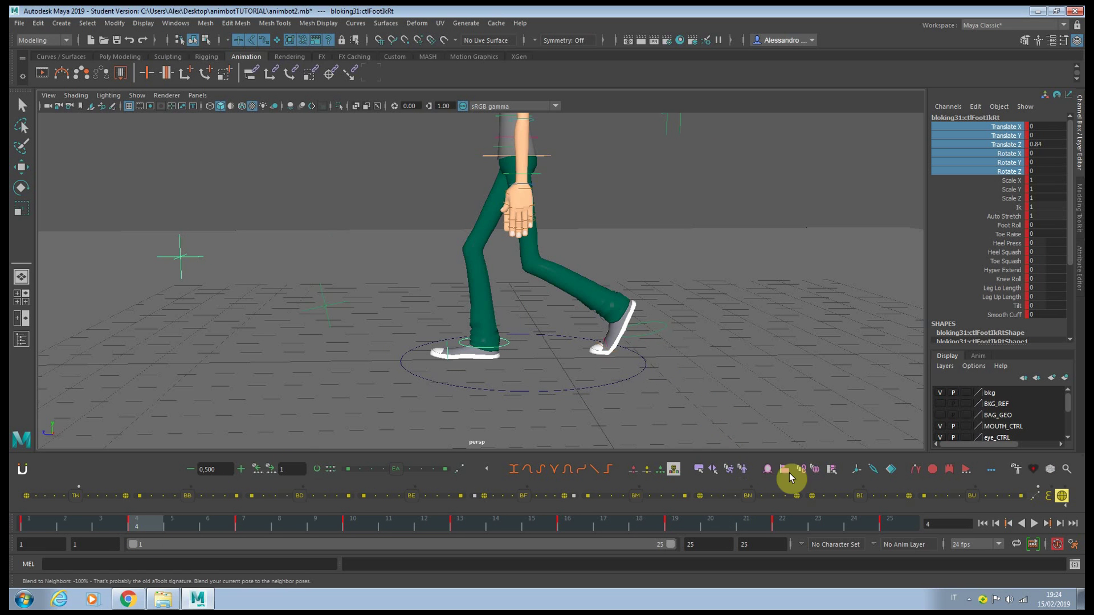
left_click(701, 495)
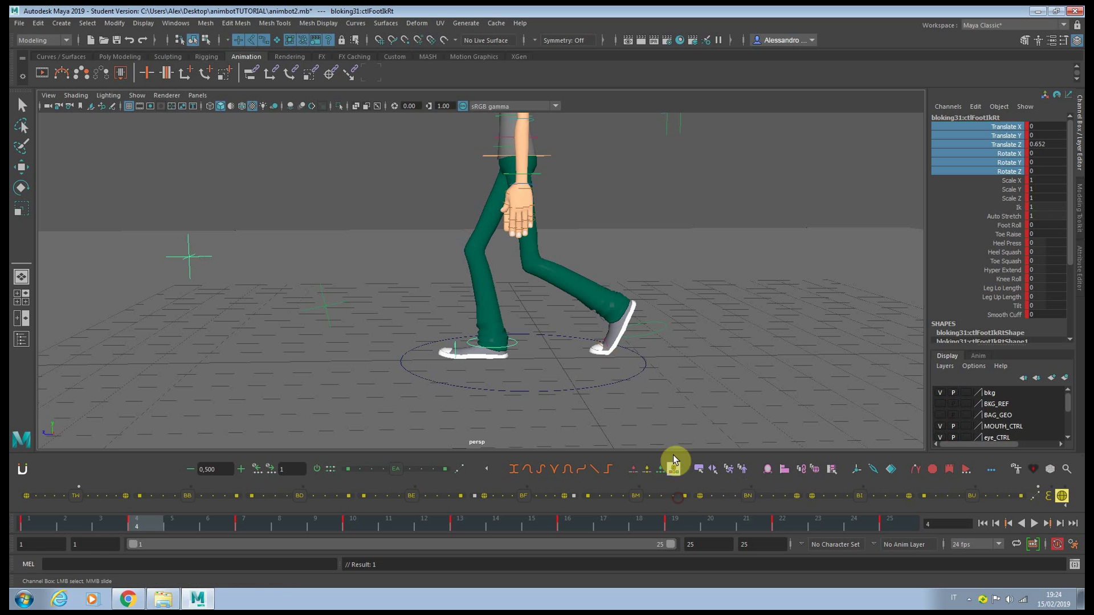
key(".")
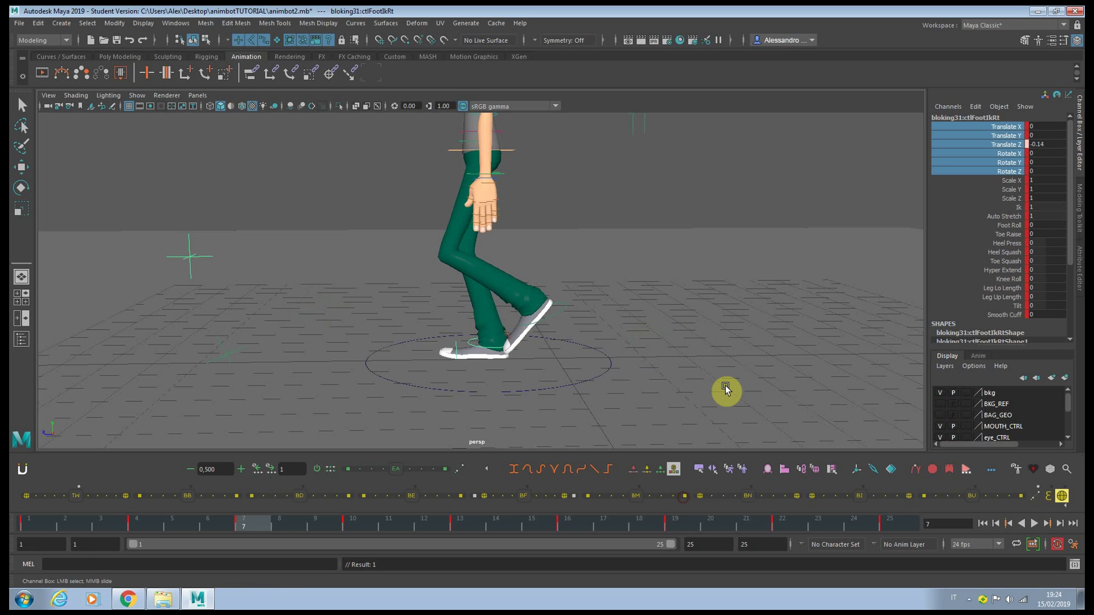
key(".")
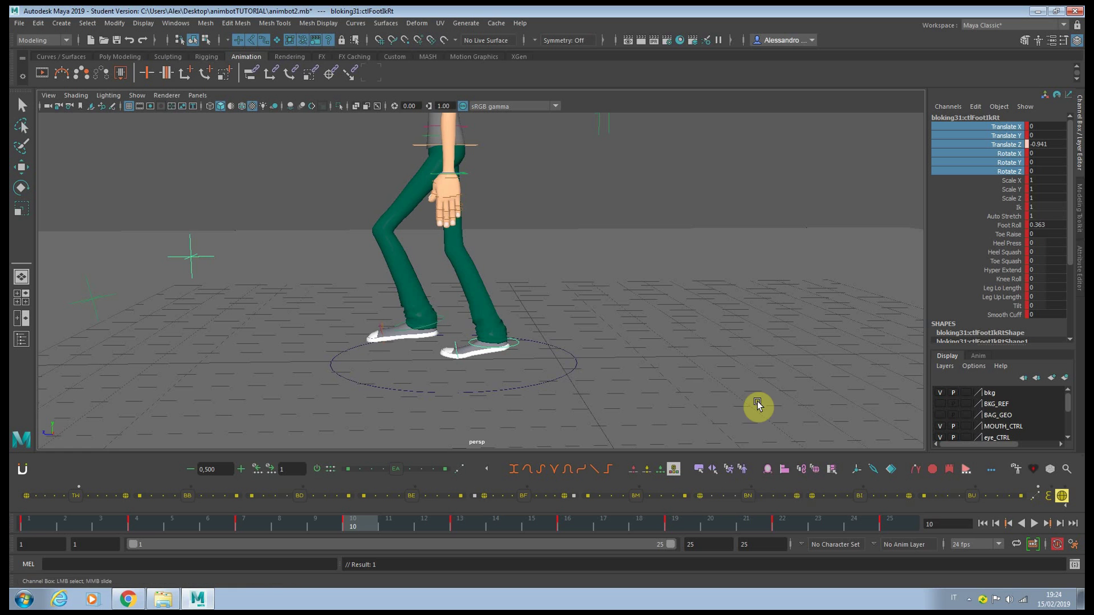
key(".")
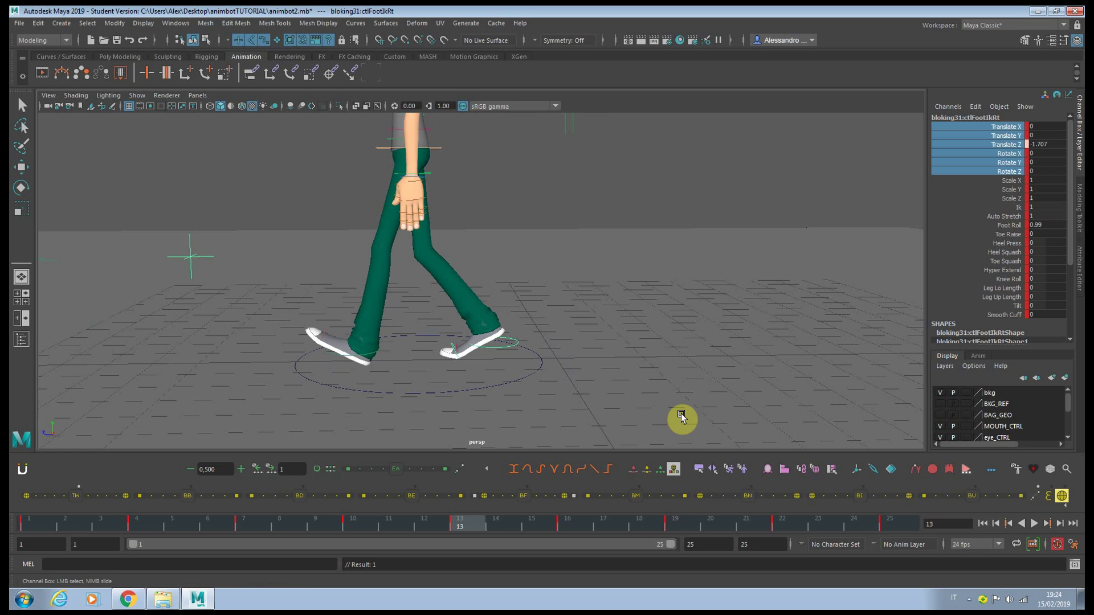
key(".")
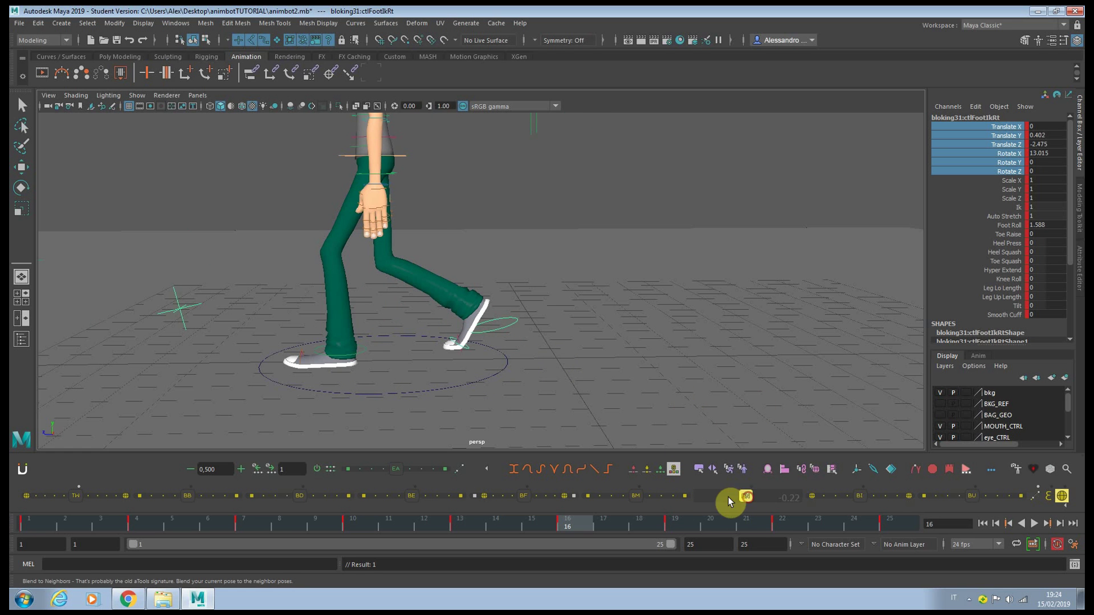
key(".")
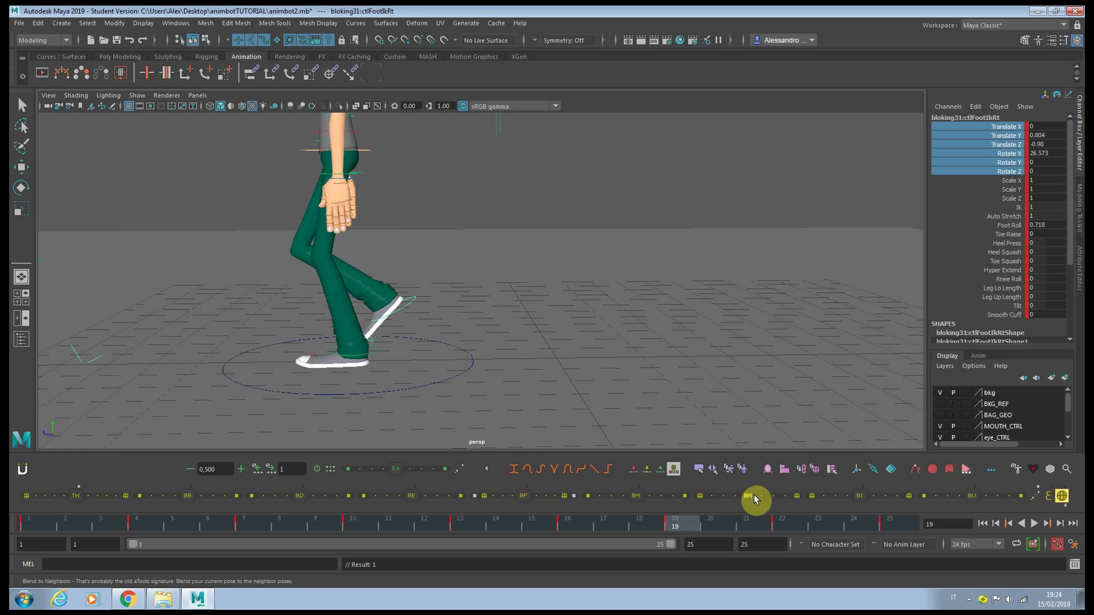
Step: Play back the keyframes and step through them up to frame 13 to check the right foot for sliding
key("alt+v")
left_click_drag(869, 528, 901, 528)
left_click(40, 516)
key(".")
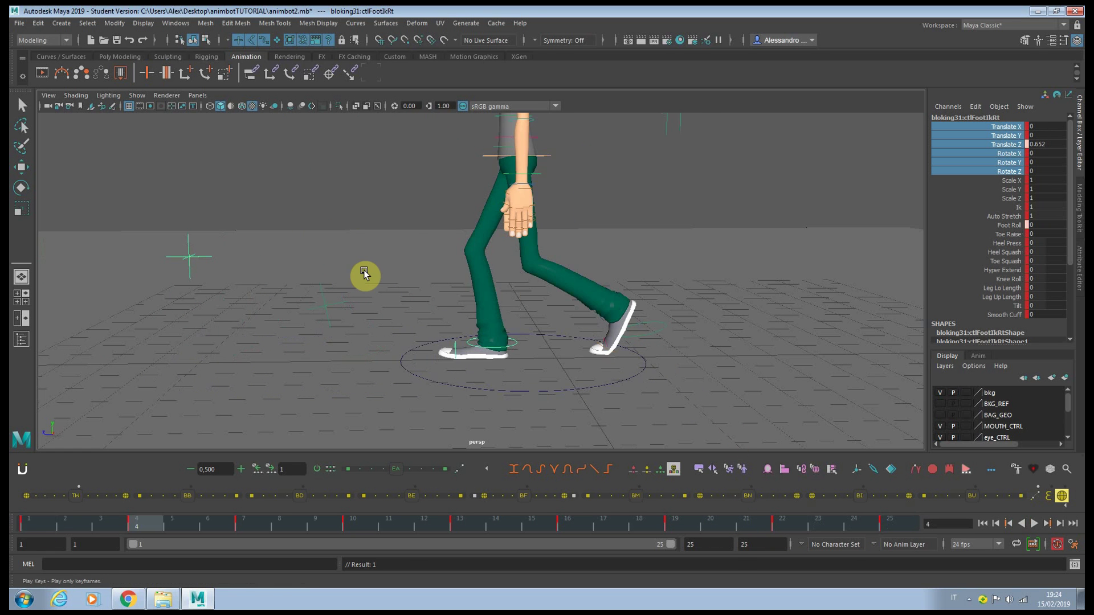
key("period")
key("comma")
key("period")
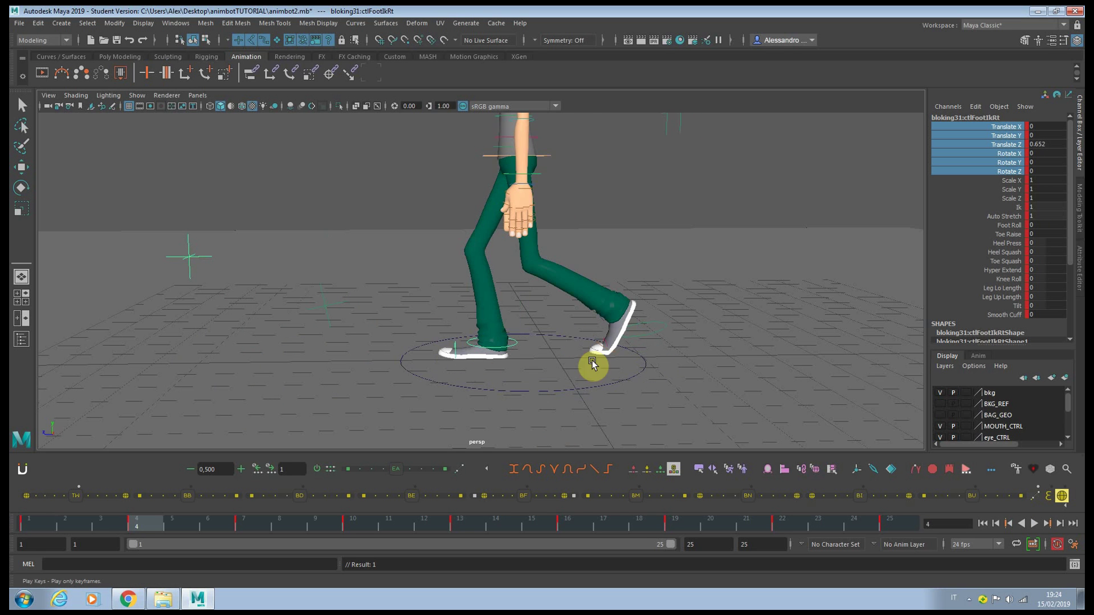
key("period")
key("period")
key("period")
key("period")
key("period")
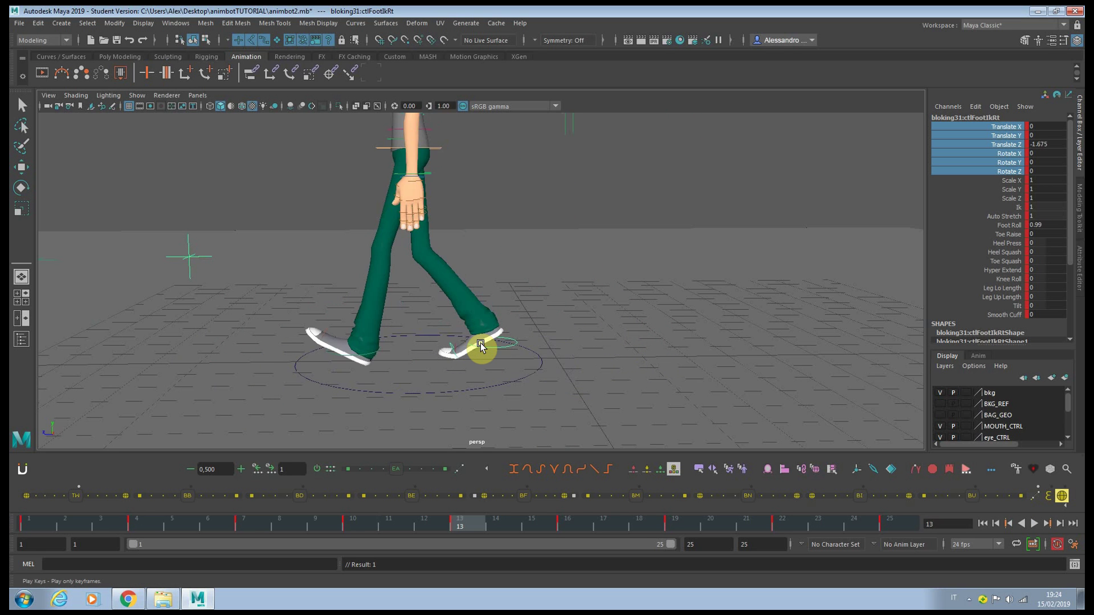
Step: Key the right foot on the in-between frames and blend it -100 to the previous neighbor from frame 2 through frame 6
mouse_move(34, 523)
left_mouse_down()
mouse_move(105, 521)
mouse_move(43, 519)
left_mouse_up()
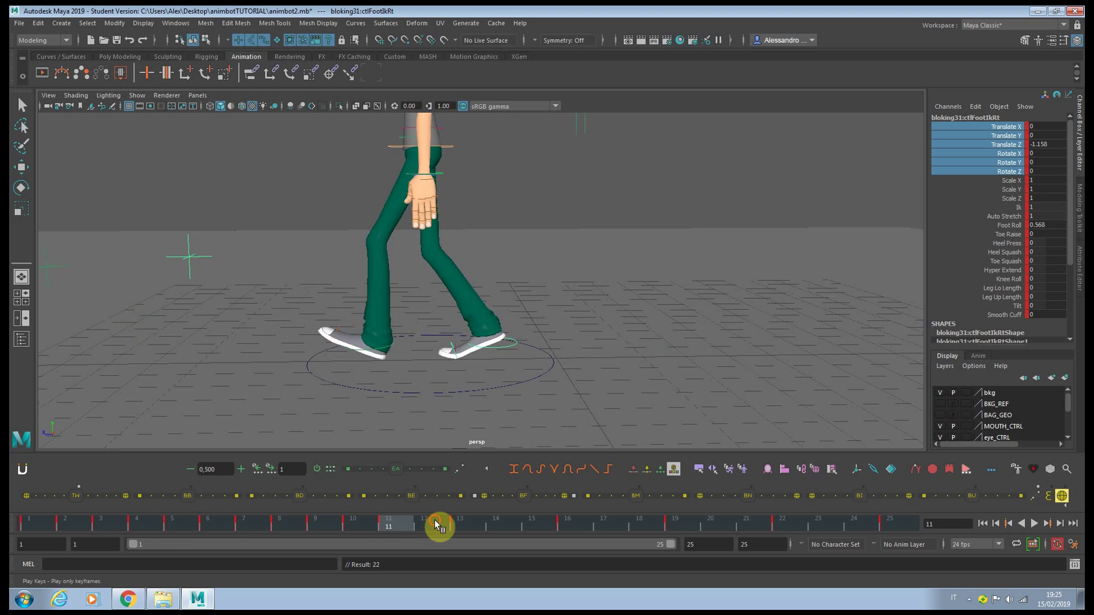
left_click(78, 520)
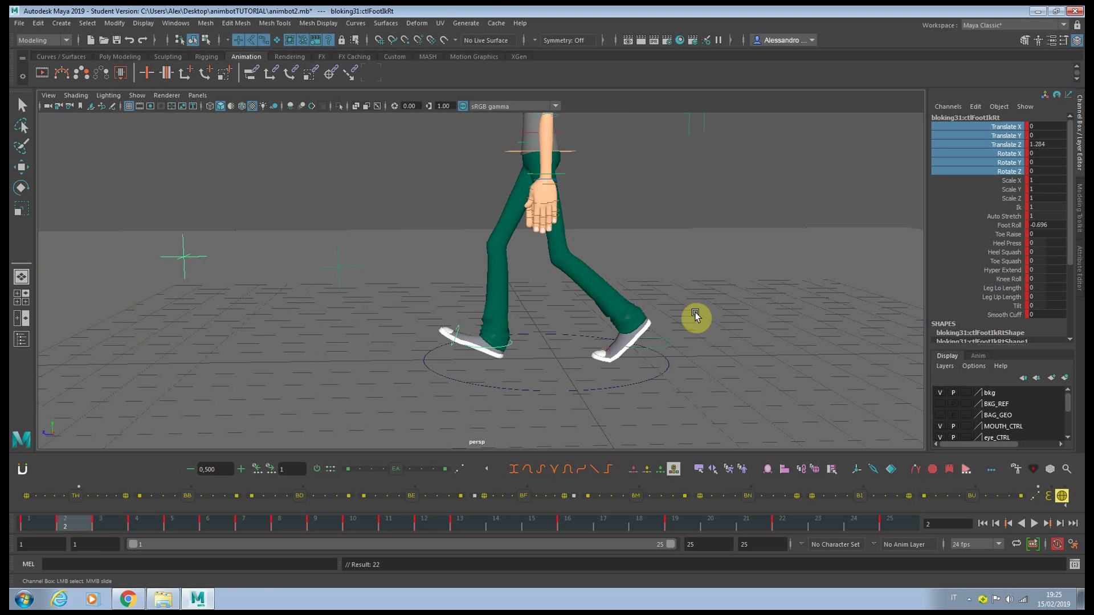
key("period")
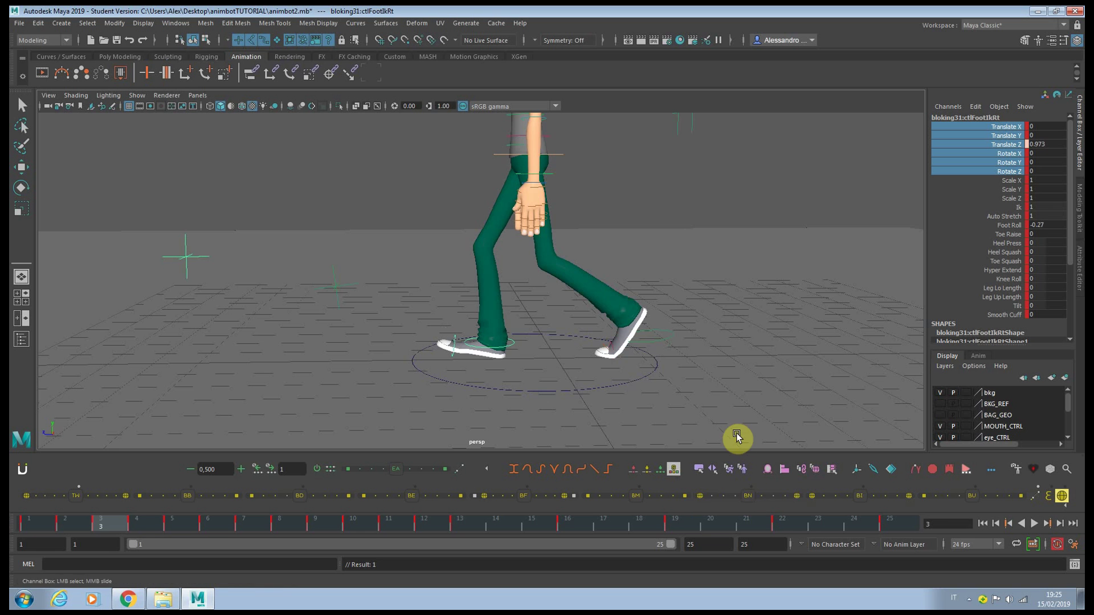
key("period")
key("period")
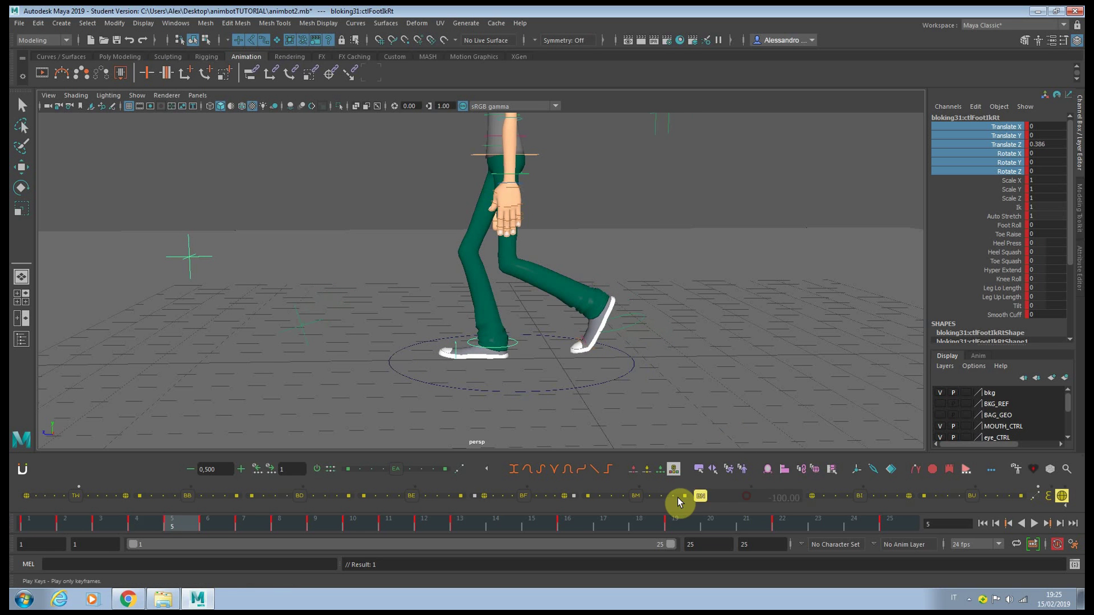
key("period")
mouse_move(669, 501)
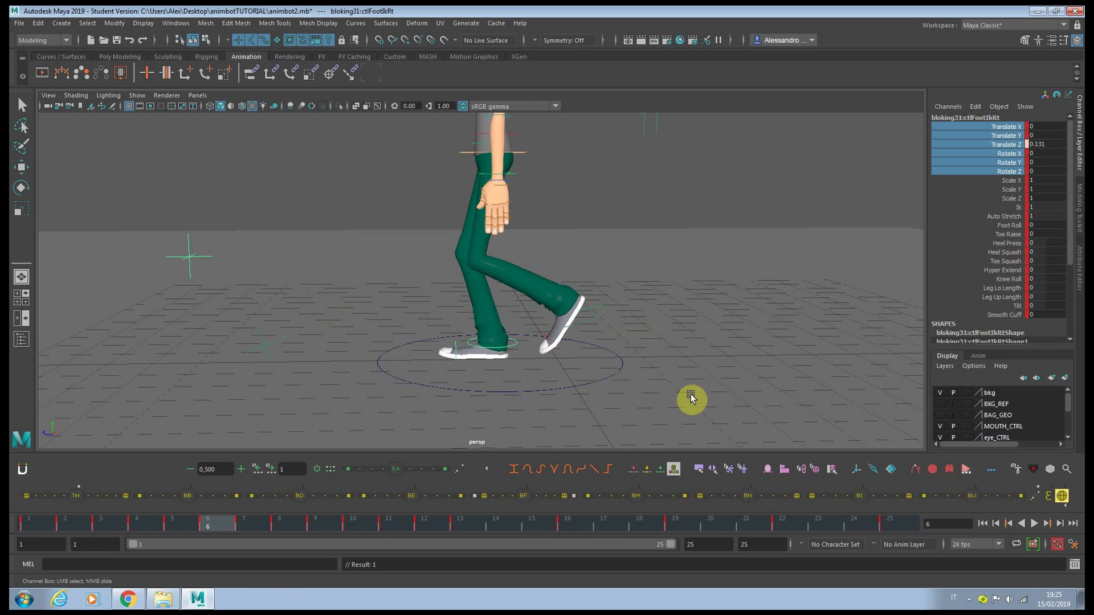
key("period")
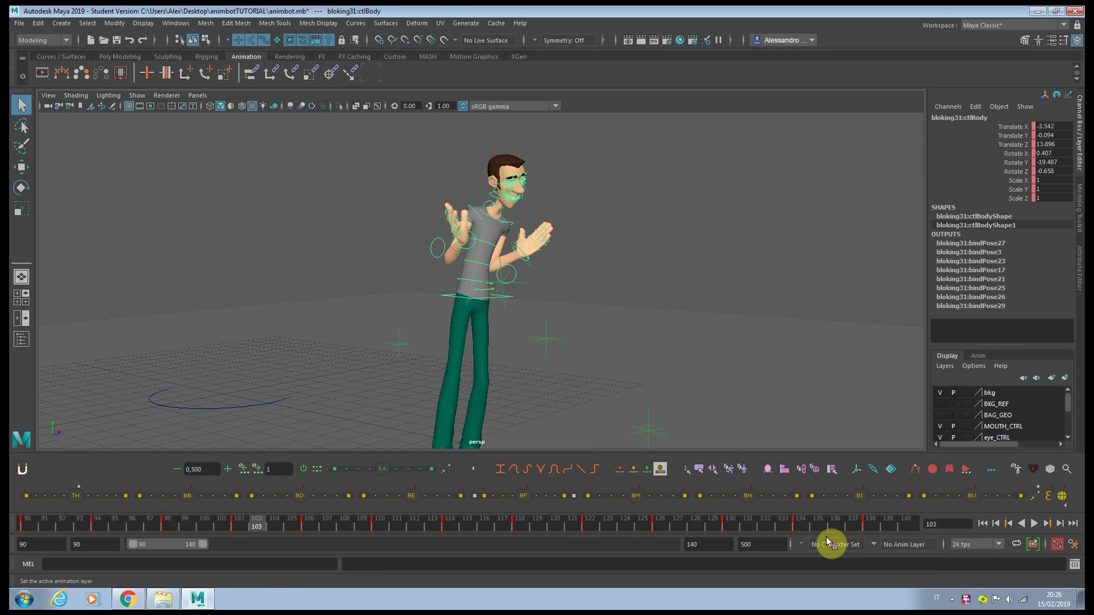
Step: Create a red select set named FaceCTRL from the selected face controls and test reselecting them with it
left_click(1062, 497)
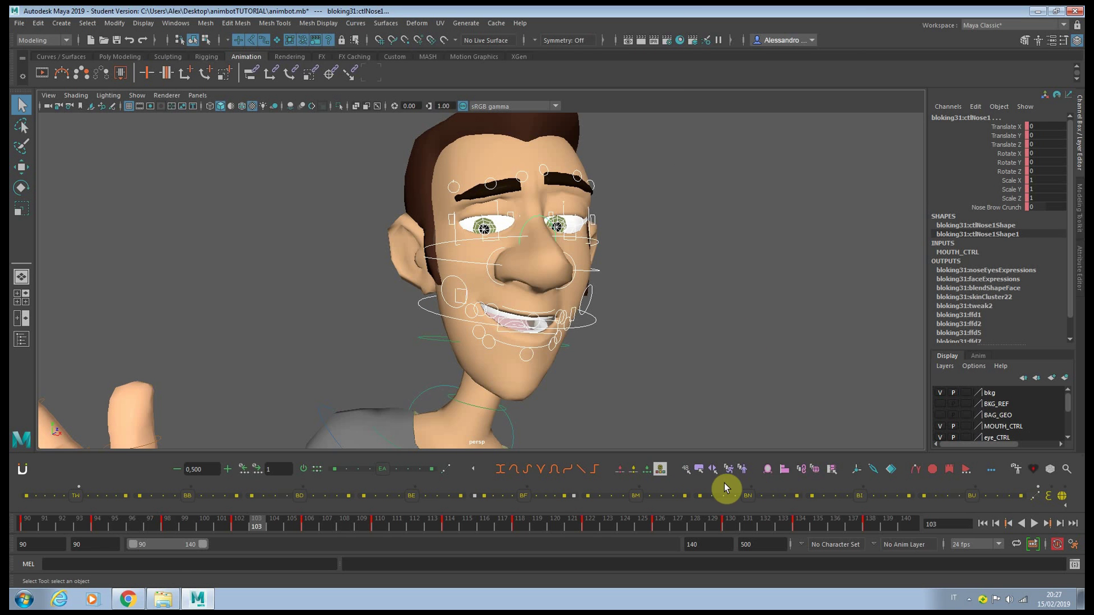
left_click(698, 468)
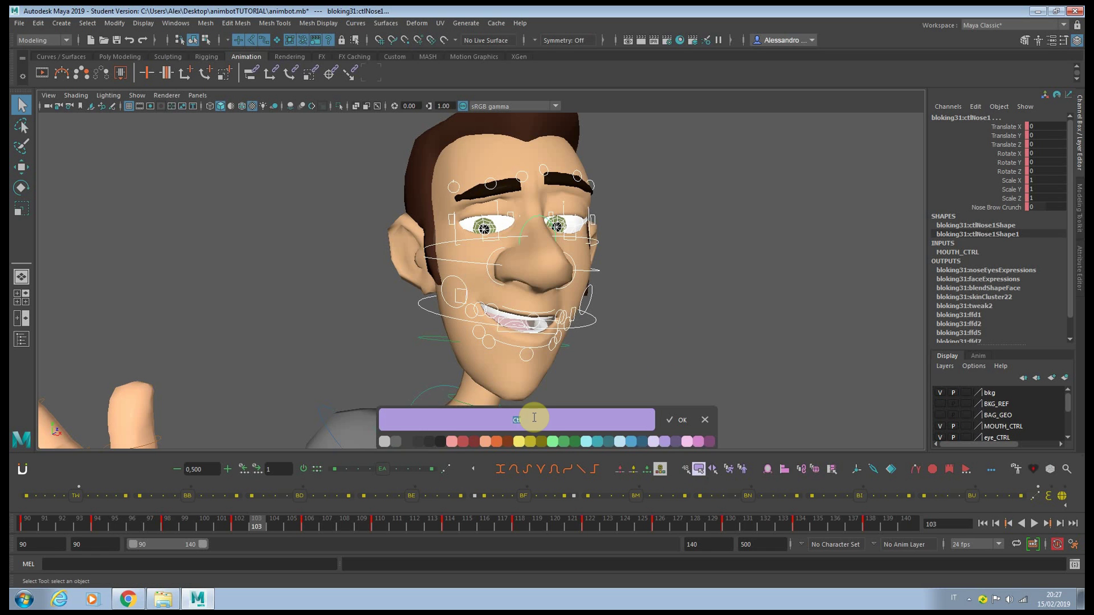
double_click(533, 418)
left_click(475, 442)
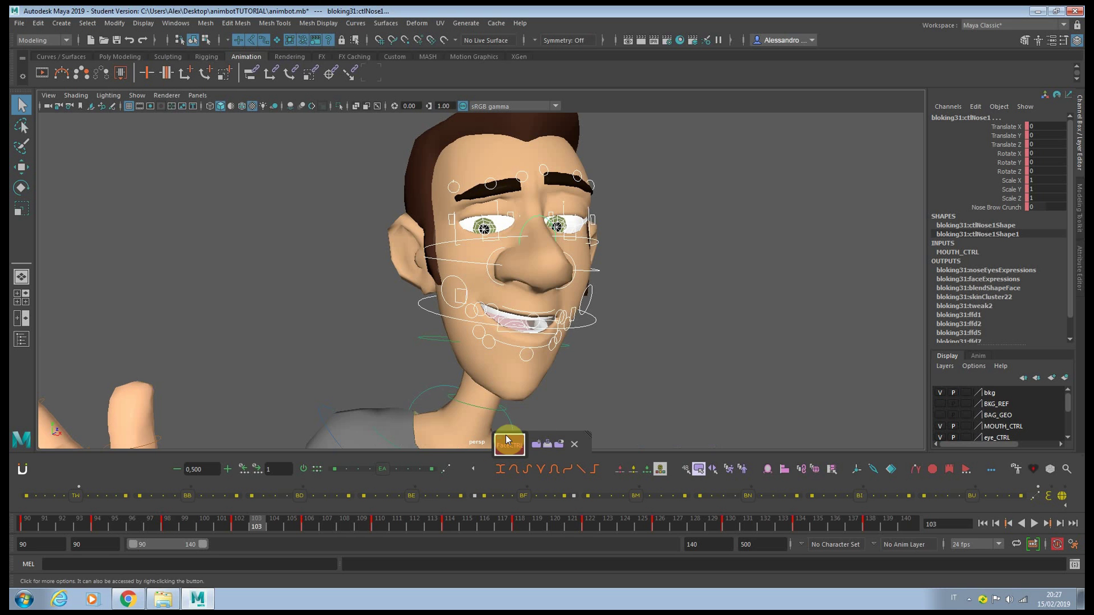
left_click(648, 391)
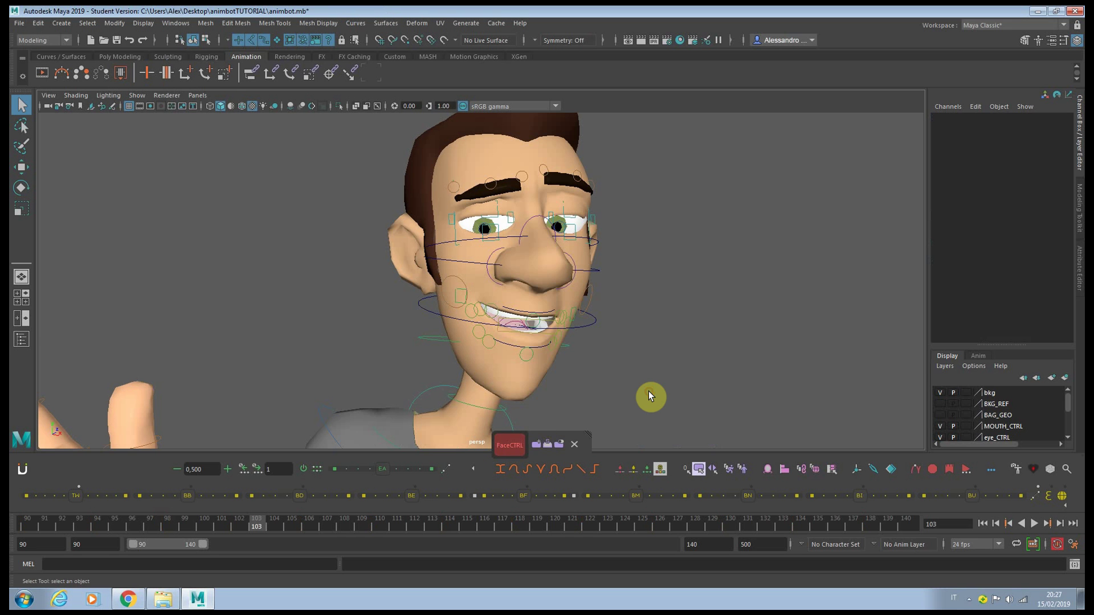
left_click(511, 445)
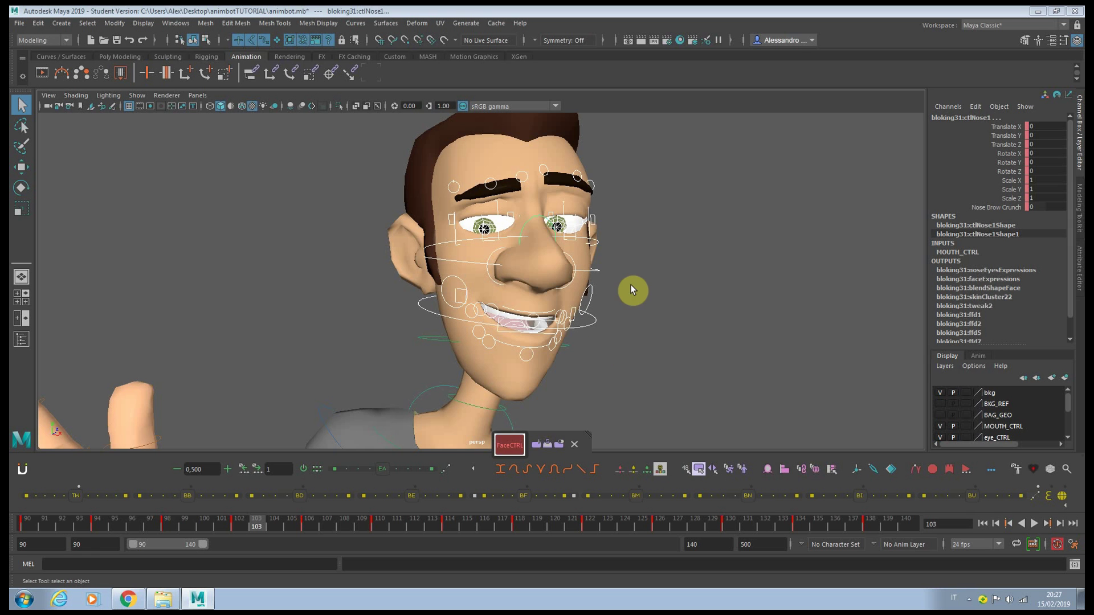
left_click(664, 346)
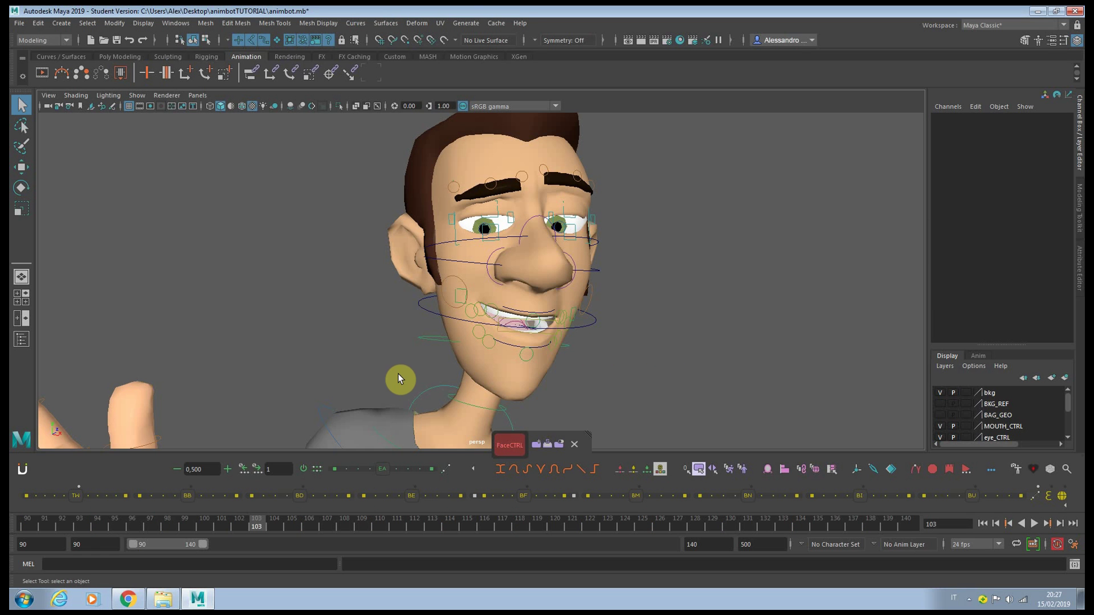
Step: Add the neck and shoulder controls to the FaceCTRL select set and test the updated selection
left_click_drag(289, 384, 435, 427)
right_click(507, 446)
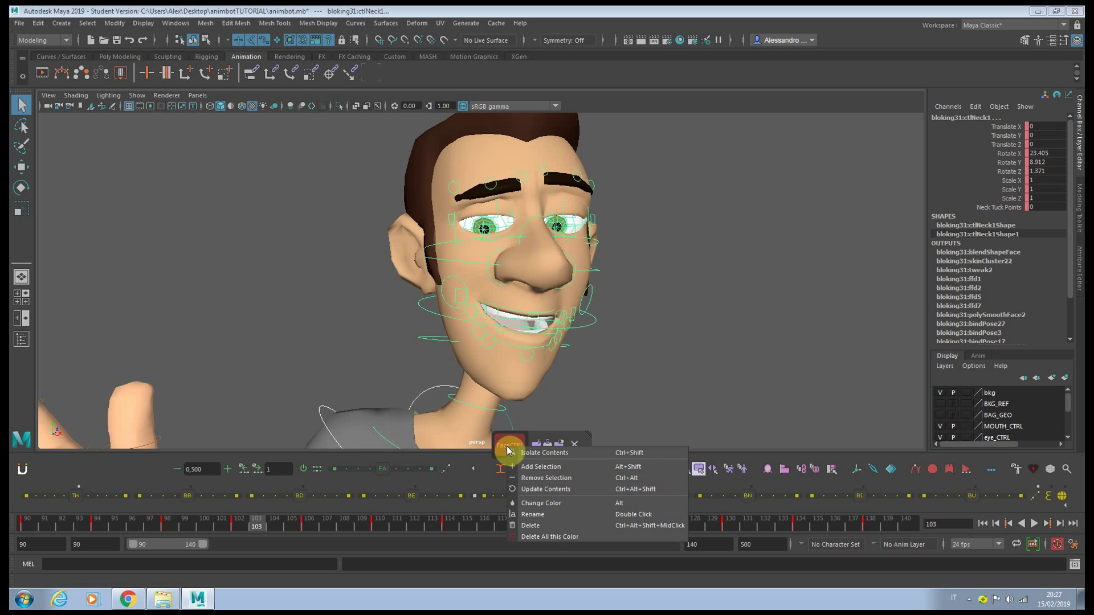
left_click(548, 468)
left_click(683, 388)
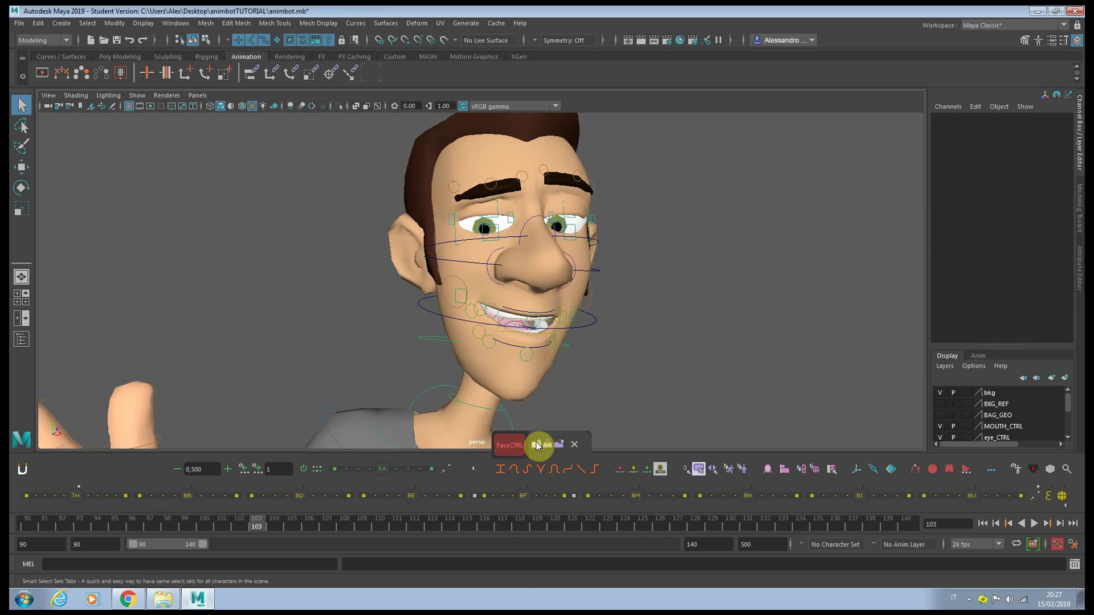
left_click(510, 446)
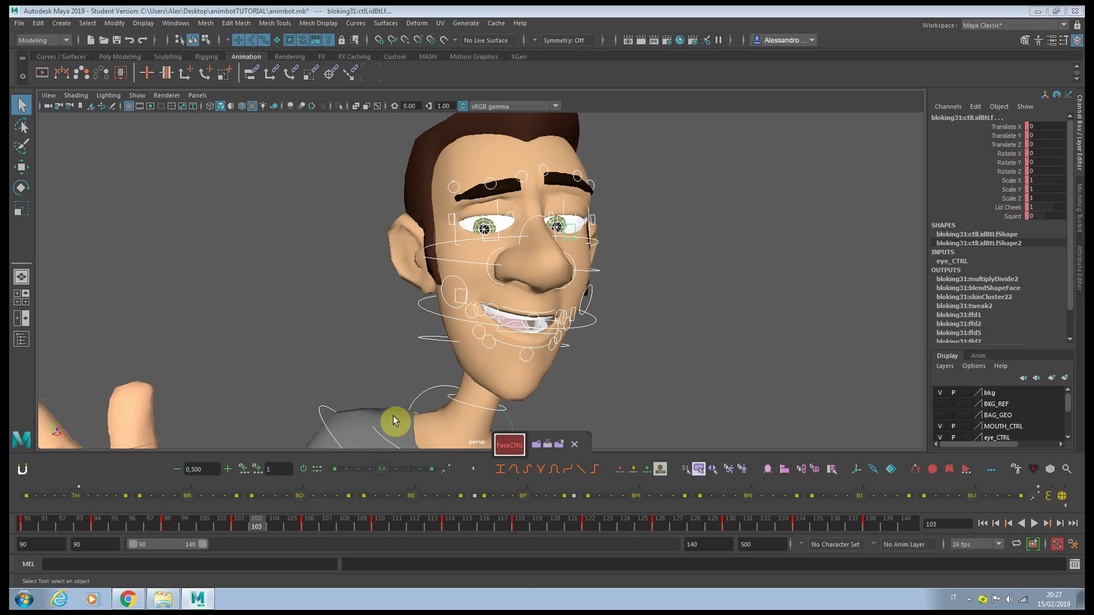
left_click(727, 374)
Step: Create a yellow select set named EyeCTRL from the eye and eyebrow controls
middle_click_drag(333, 131, 344, 163, "alt")
left_click_drag(344, 164, 688, 274)
left_click(536, 444)
type("eyeCTRL")
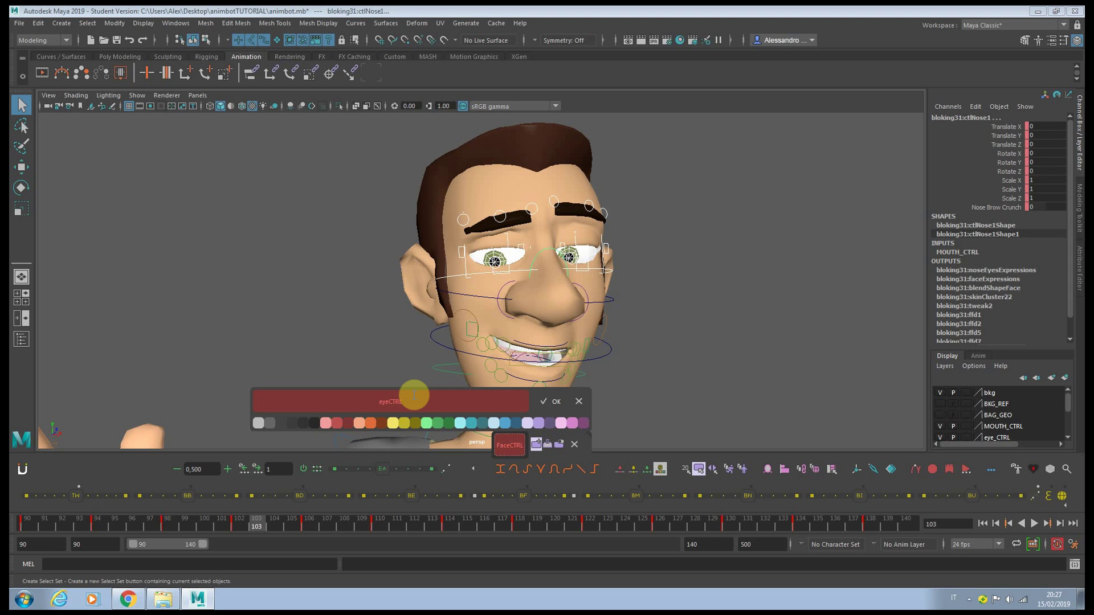
left_click(392, 423)
left_click(553, 401)
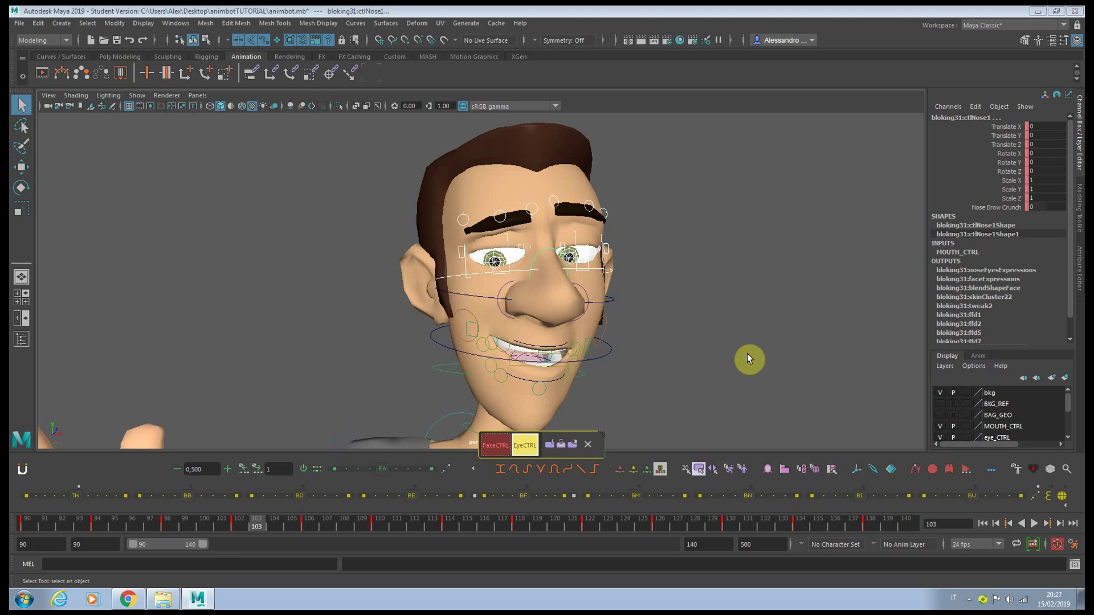
left_click(749, 358)
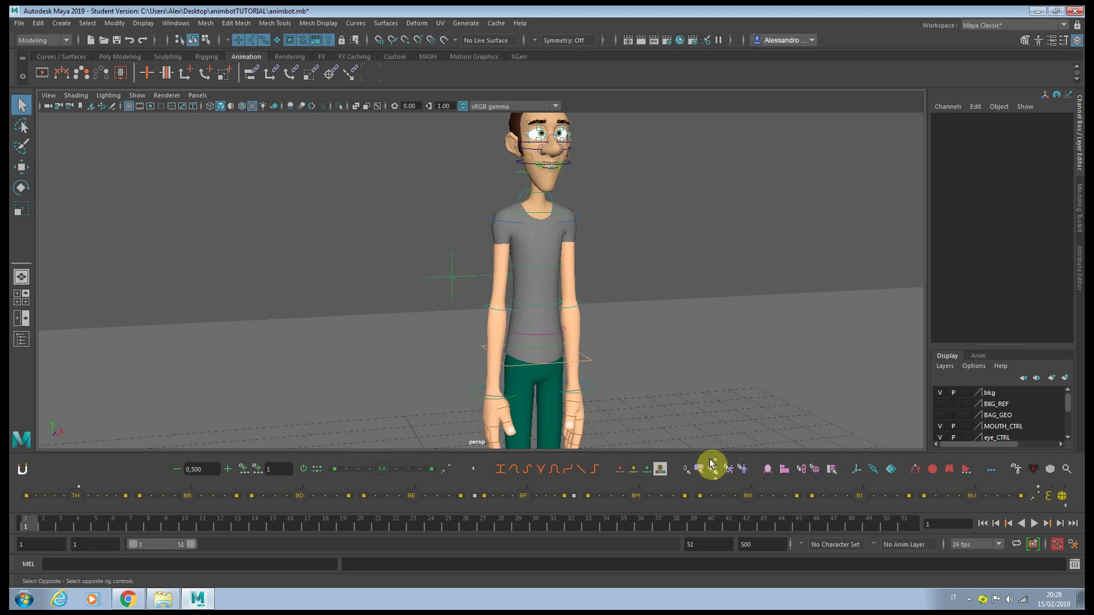
Step: Save the frame 1 pose of all the character's controls as the default pose snapshot for Reset Pose
right_click_drag(625, 234, 619, 235, "alt")
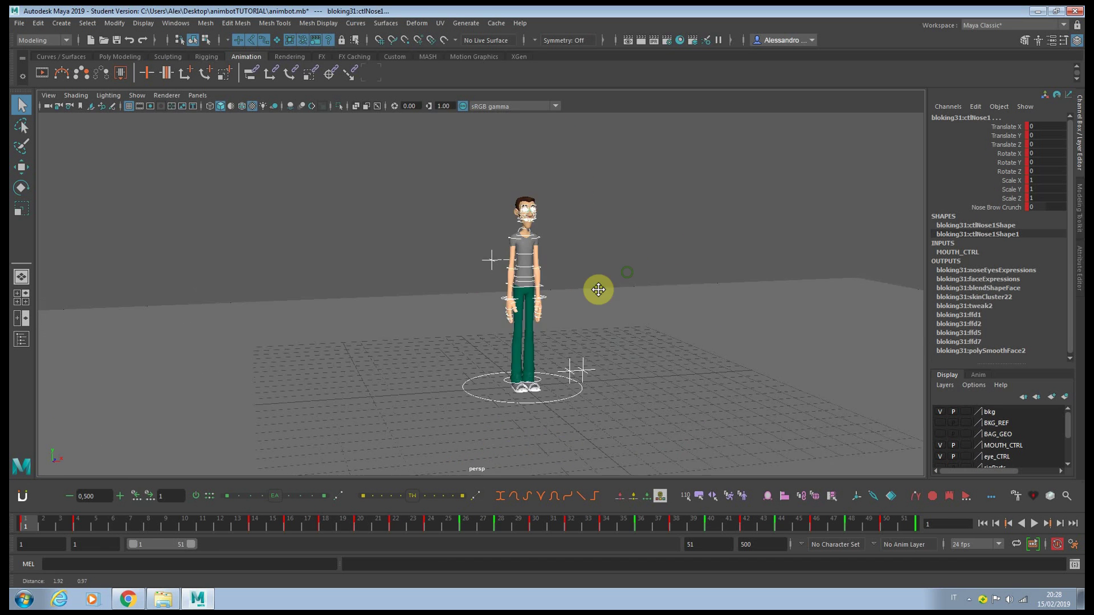
right_click_drag(598, 288, 558, 296, "alt")
middle_click_drag(558, 296, 572, 262, "alt")
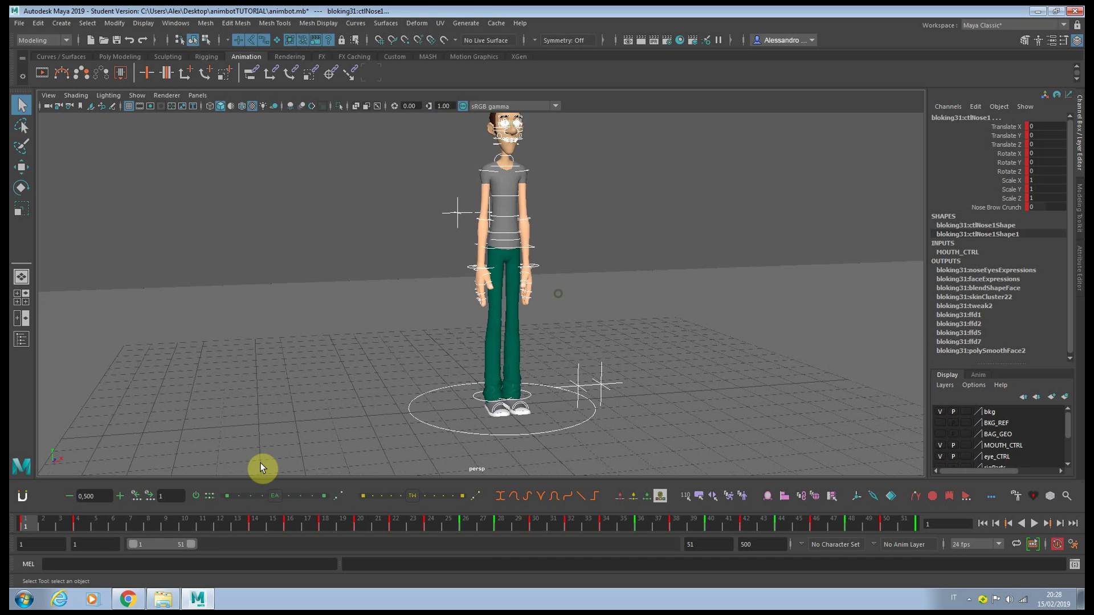
left_click(197, 495)
right_click(197, 494)
left_click(216, 549)
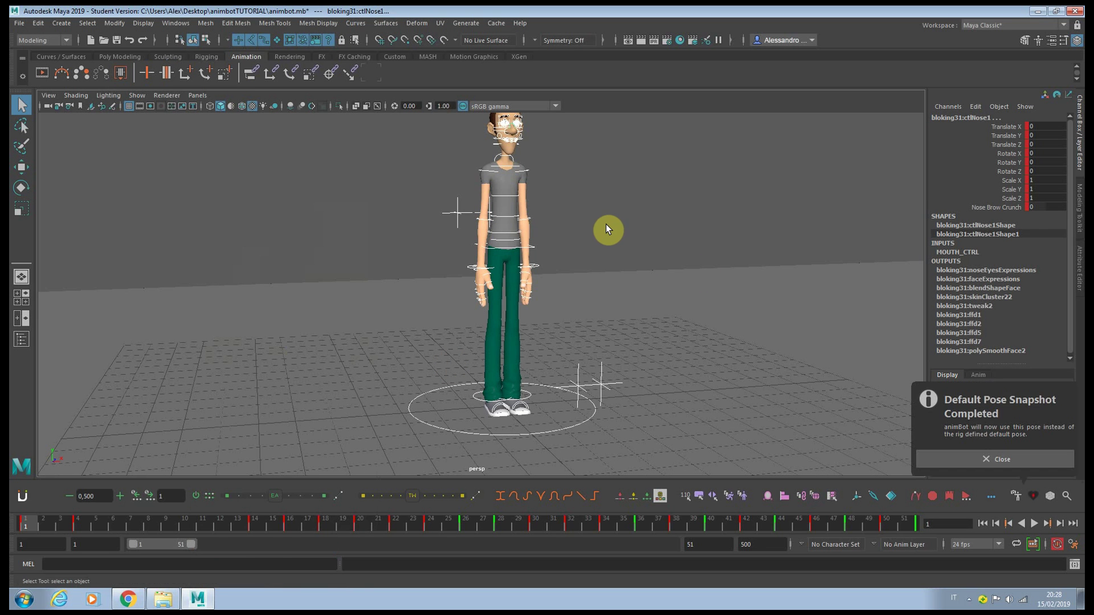
left_click(982, 460)
Step: Select the left upper arm control and apply Select Opposite to pick its counterpart on the other side
middle_click_drag(508, 191, 501, 311, "alt")
scroll(502, 311, "up", 3)
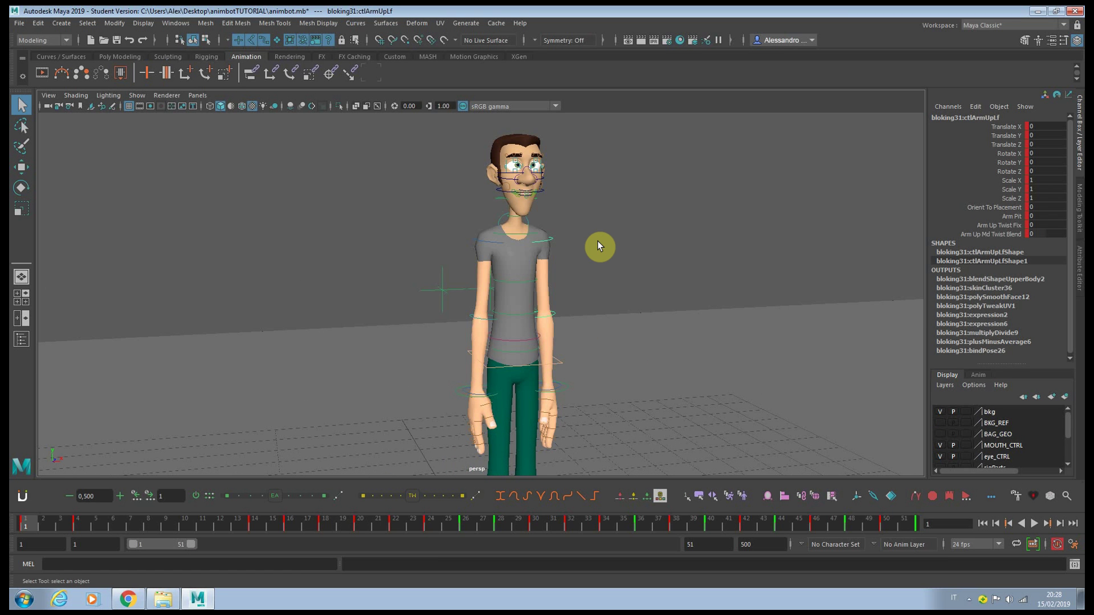
middle_click_drag(596, 239, 601, 266, "alt")
scroll(566, 313, "up", 3)
left_click(601, 266)
key("ctrl+z")
left_click(714, 496)
Step: Select the lip controls at the character's left mouth corner, apply Select Opposite to them, and undo the selection change
middle_click_drag(603, 245, 575, 345, "alt")
scroll(614, 350, "up", 4)
scroll(575, 345, "up", 4)
middle_click_drag(722, 364, 722, 280, "alt")
left_click(711, 292)
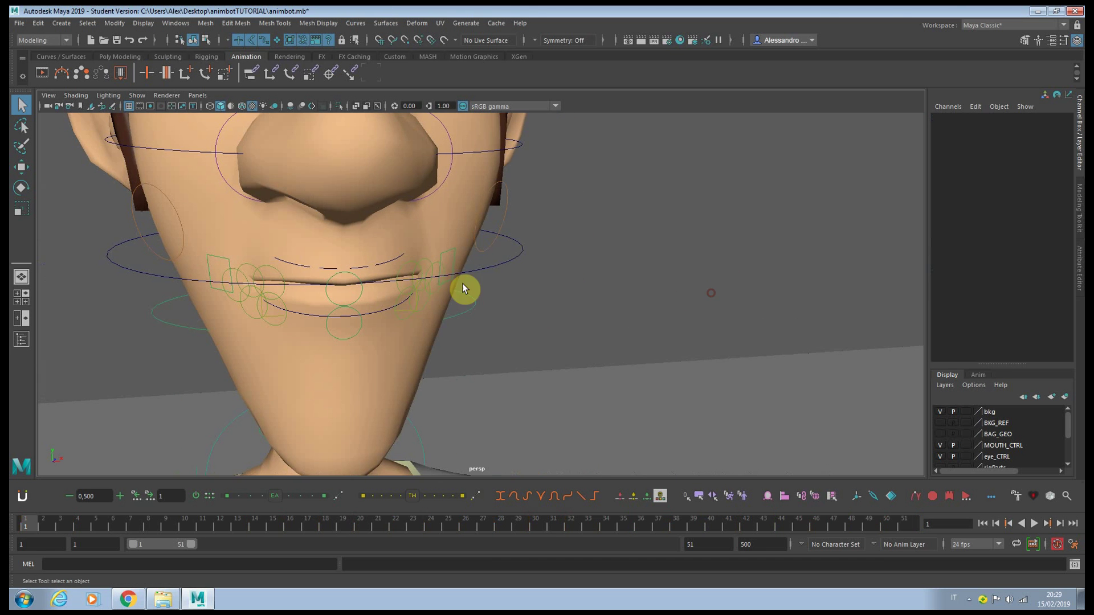
left_click(417, 264)
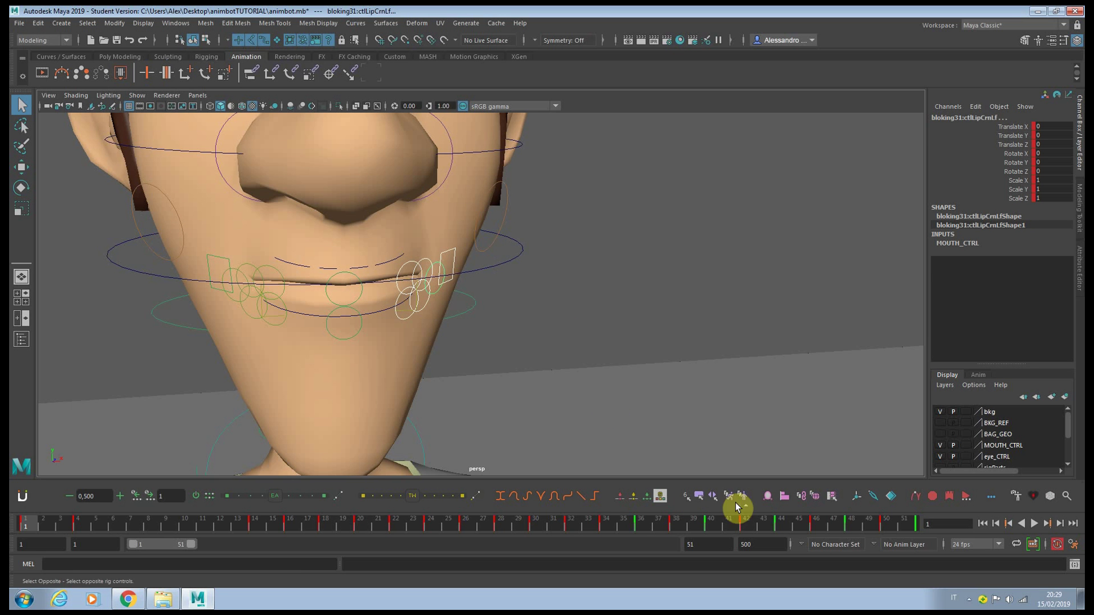
left_click(713, 495)
key("ctrl+z")
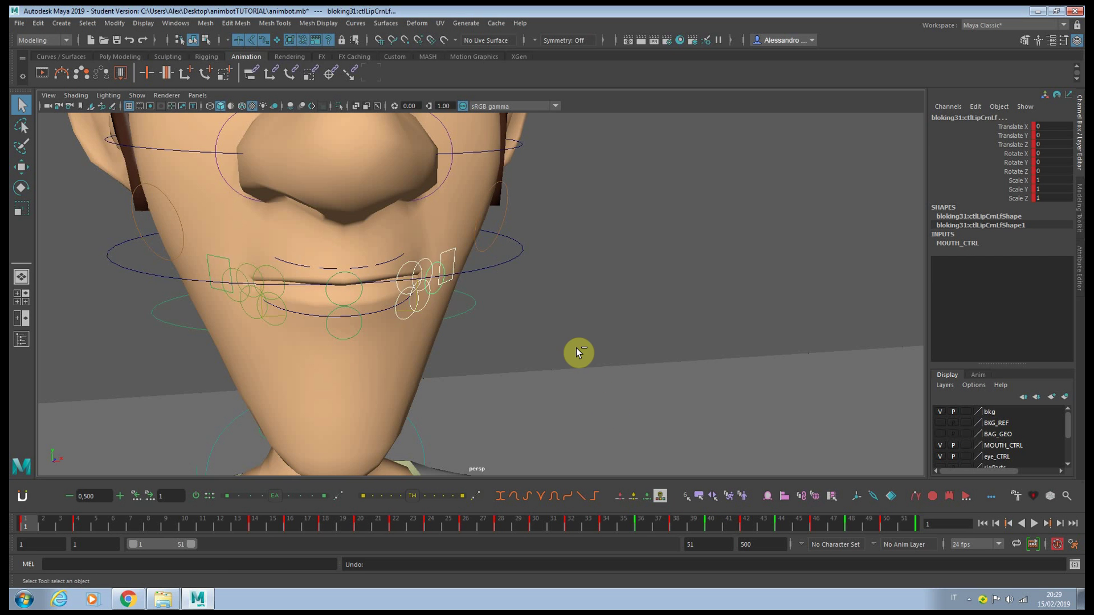
Step: Apply Select Opposite once more to the selected controls and undo it
scroll(579, 351, "down", 10)
middle_click_drag(591, 342, 561, 165, "alt")
middle_click_drag(614, 357, 538, 211, "alt")
left_click_drag(577, 231, 507, 303)
left_click(716, 497)
key("ctrl+z")
middle_click_drag(605, 306, 604, 364, "alt")
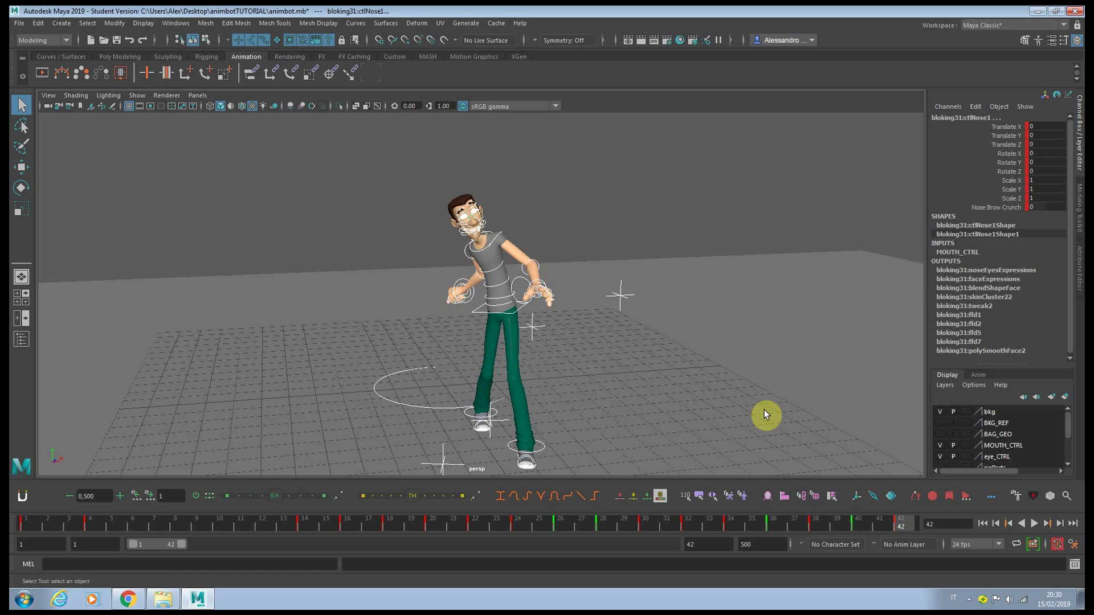
Step: Select all the character's controls and mirror their pose over frames 14 to 42
scroll(723, 393, "down", 3)
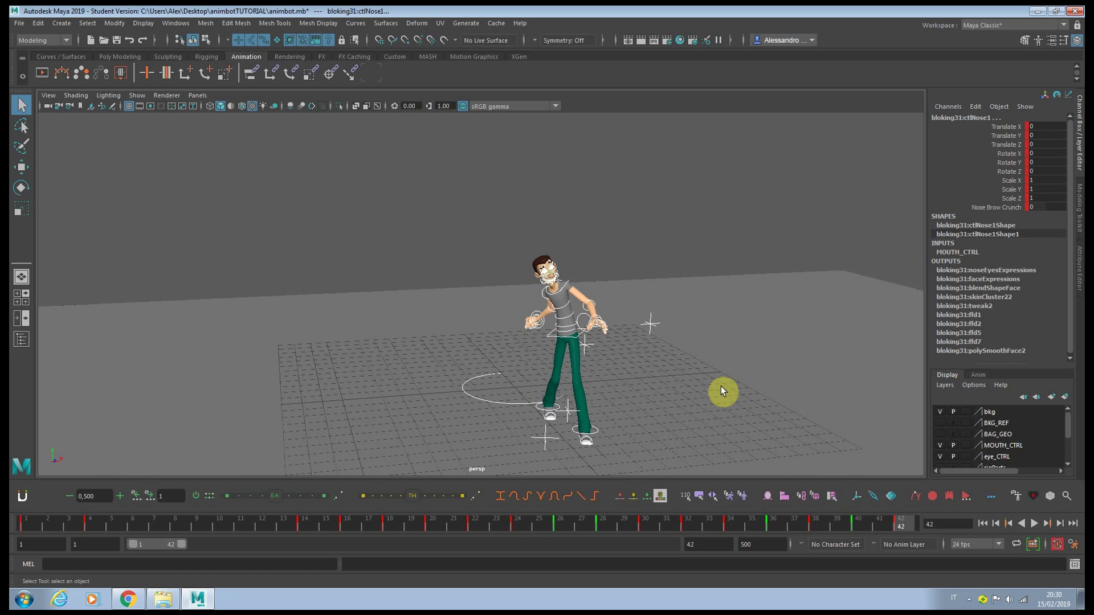
left_click(361, 192)
left_click_drag(361, 192, 736, 450)
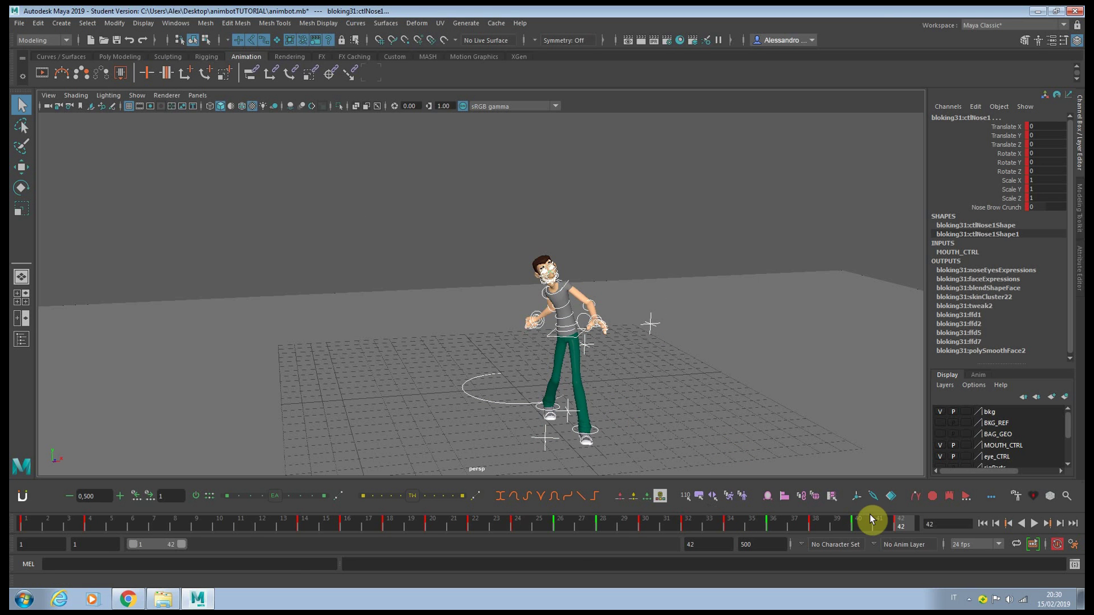
left_click_drag(309, 521, 898, 529, "shift")
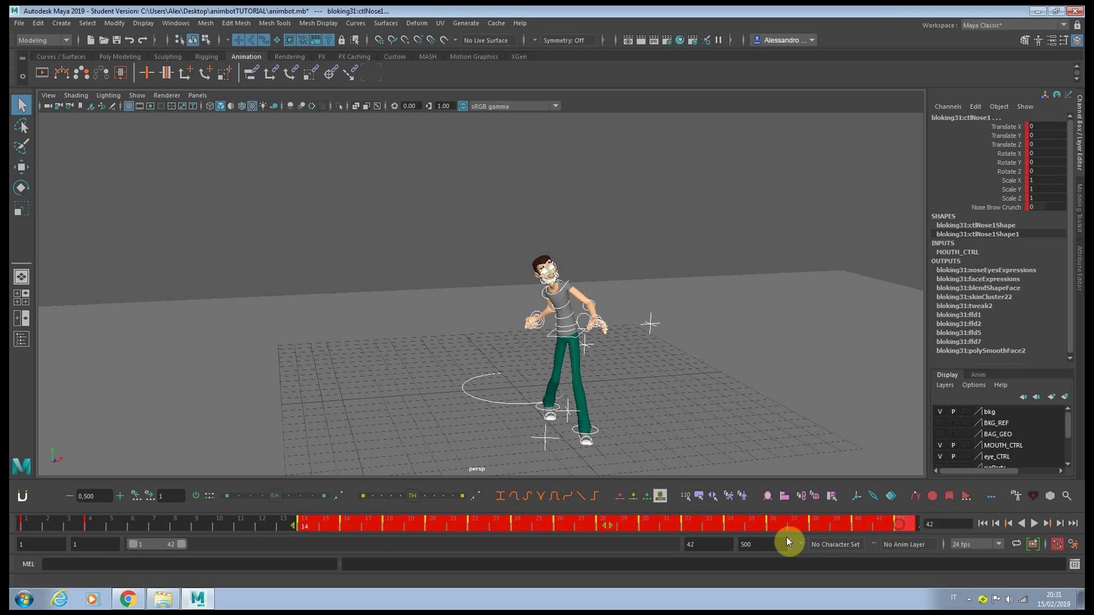
left_click(766, 496)
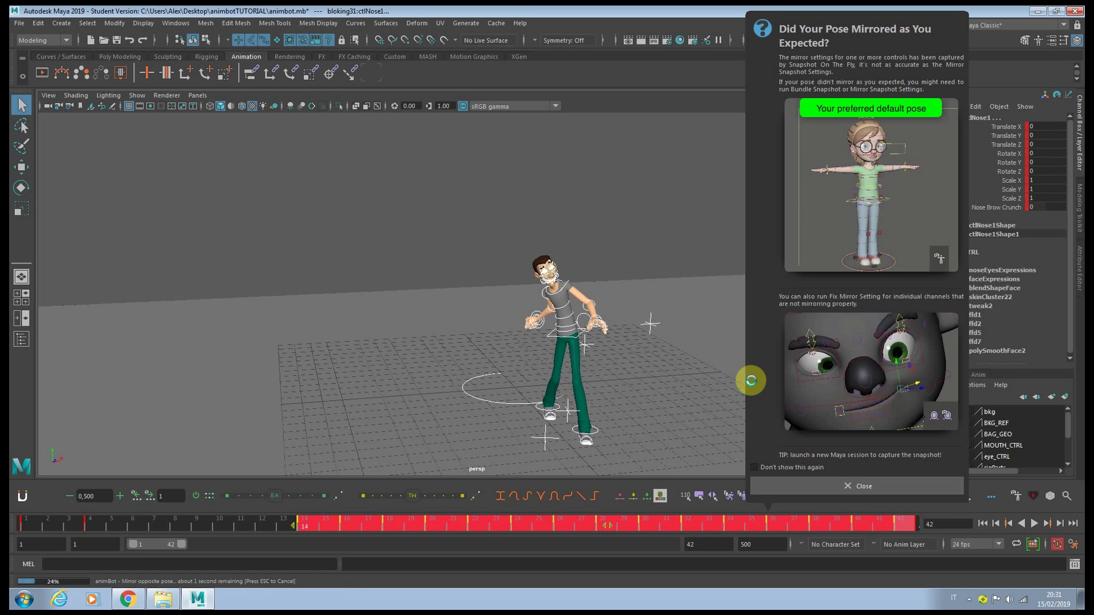
left_click_drag(352, 522, 900, 523)
left_click_drag(699, 401, 593, 405, "alt")
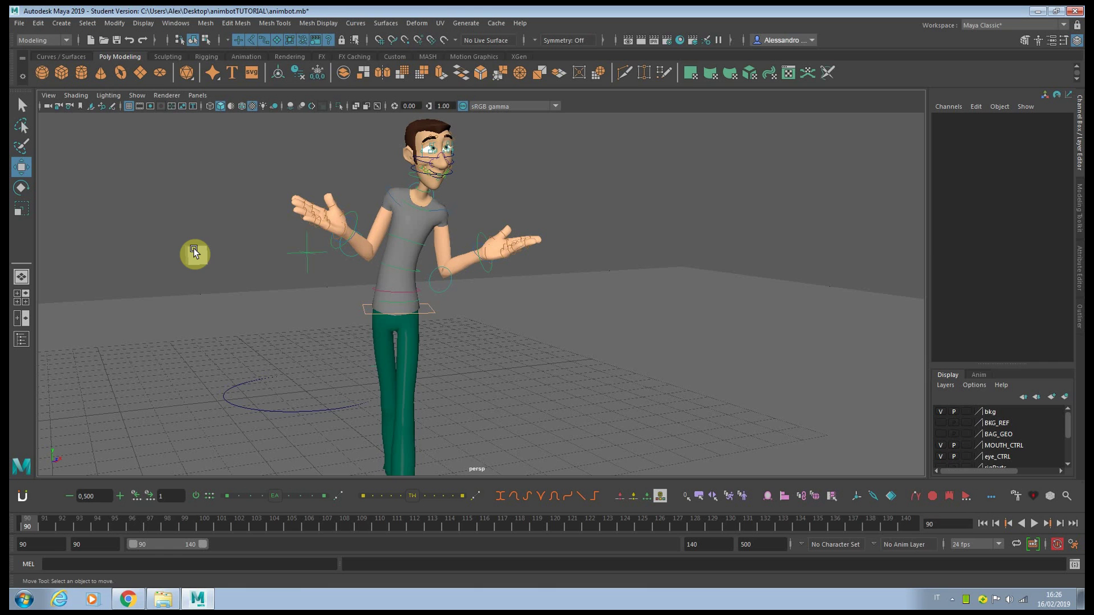
Step: Snap pCube1 to the character's right arm IK control with Align Objects at frame 90, and undo the alignment
left_click(195, 254)
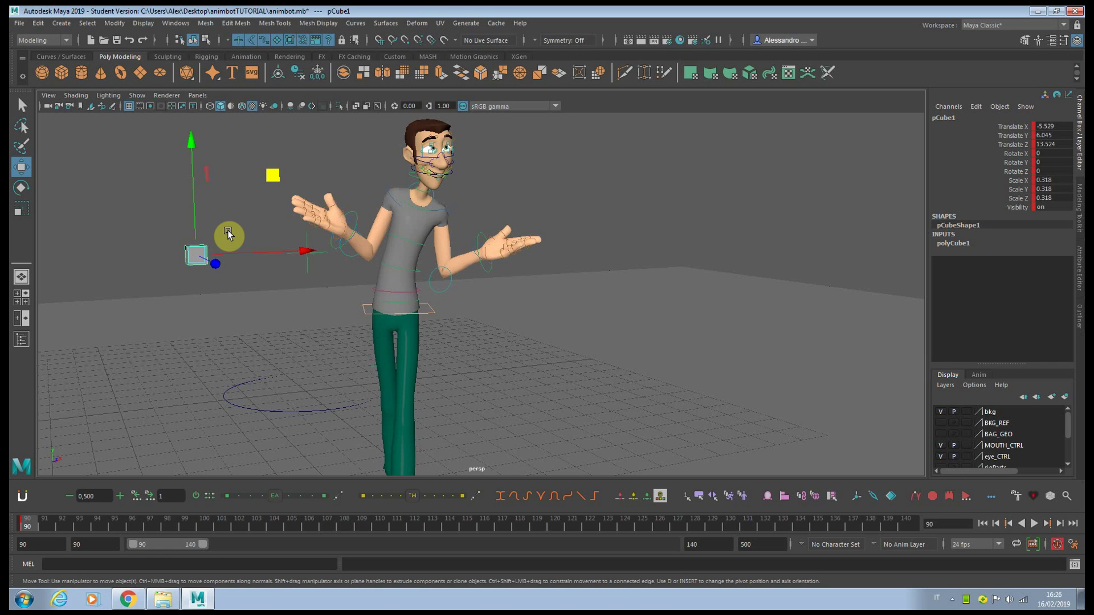
left_click(353, 211, "shift")
left_click(783, 496)
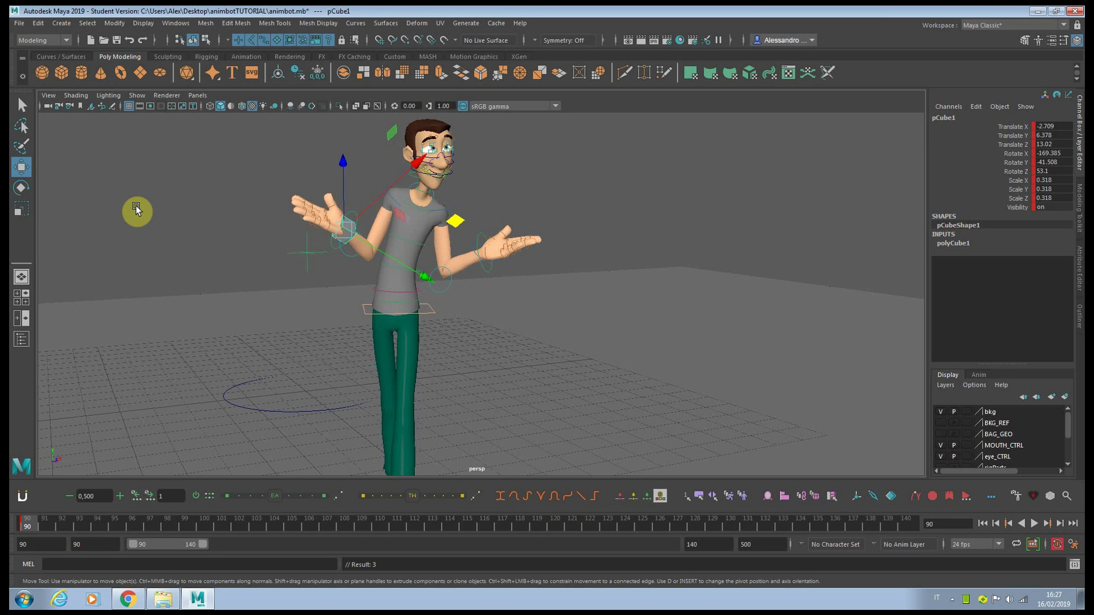
key("ctrl+z")
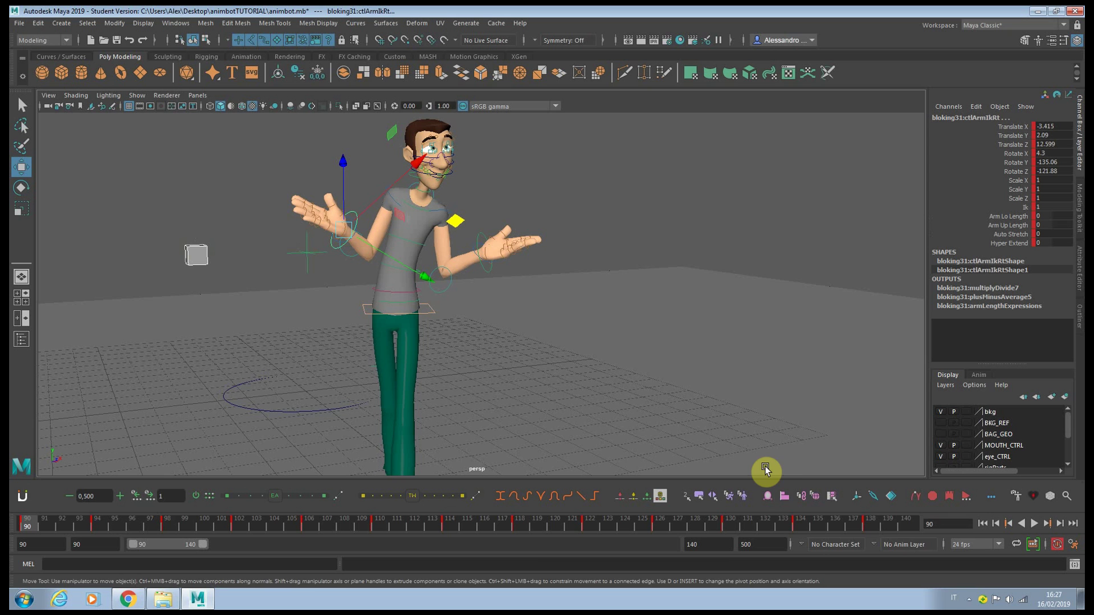
Step: Align pCube1 to the right arm IK control on every key with Align Objects All Keys, and deselect everything
right_click(782, 489)
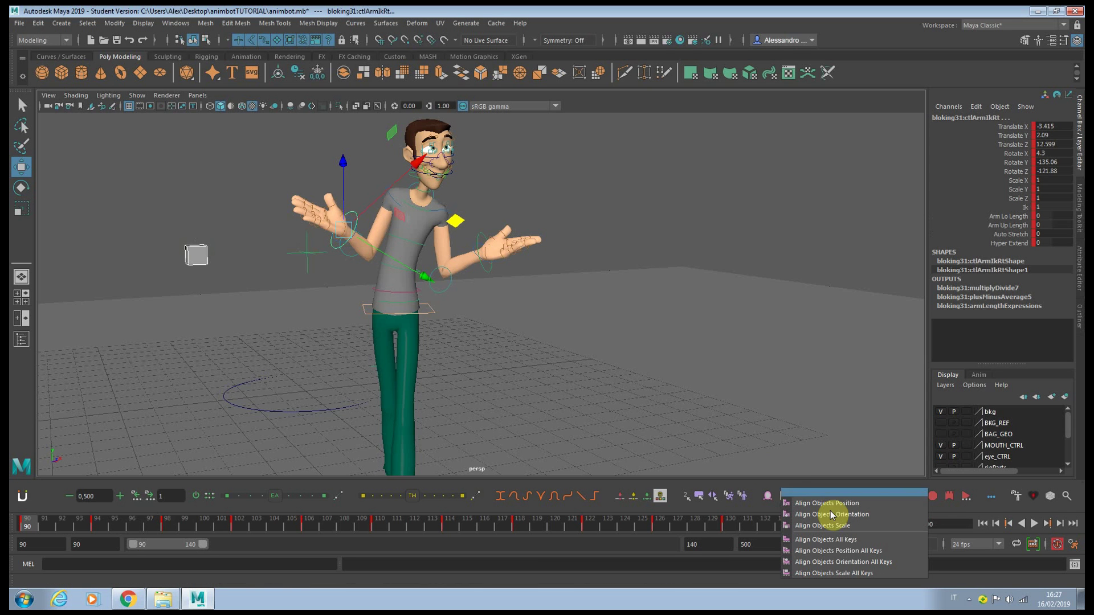
left_click(815, 540)
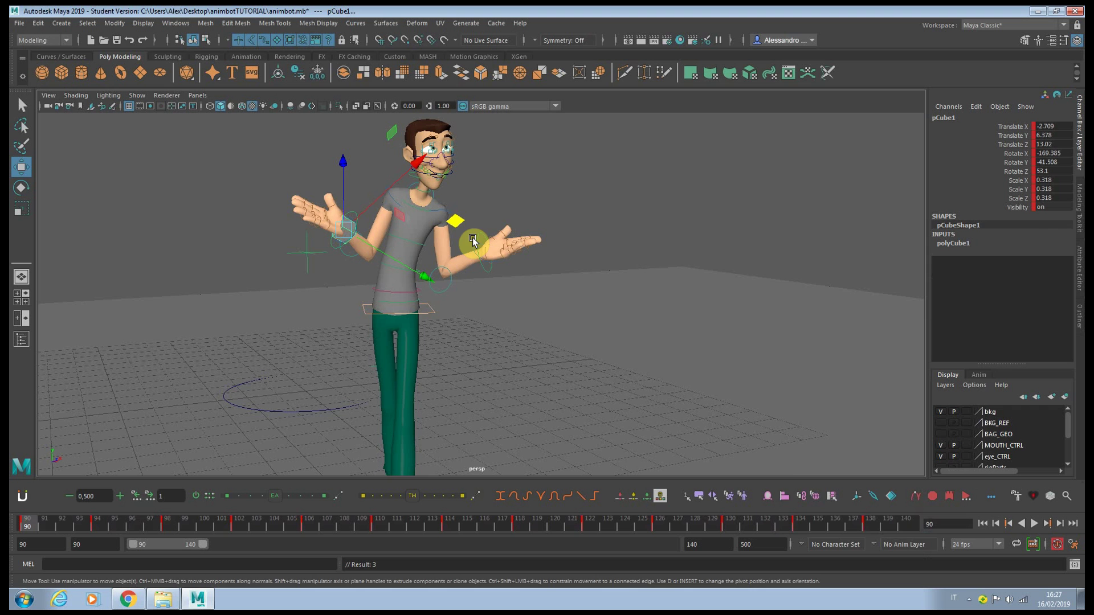
right_click(781, 494)
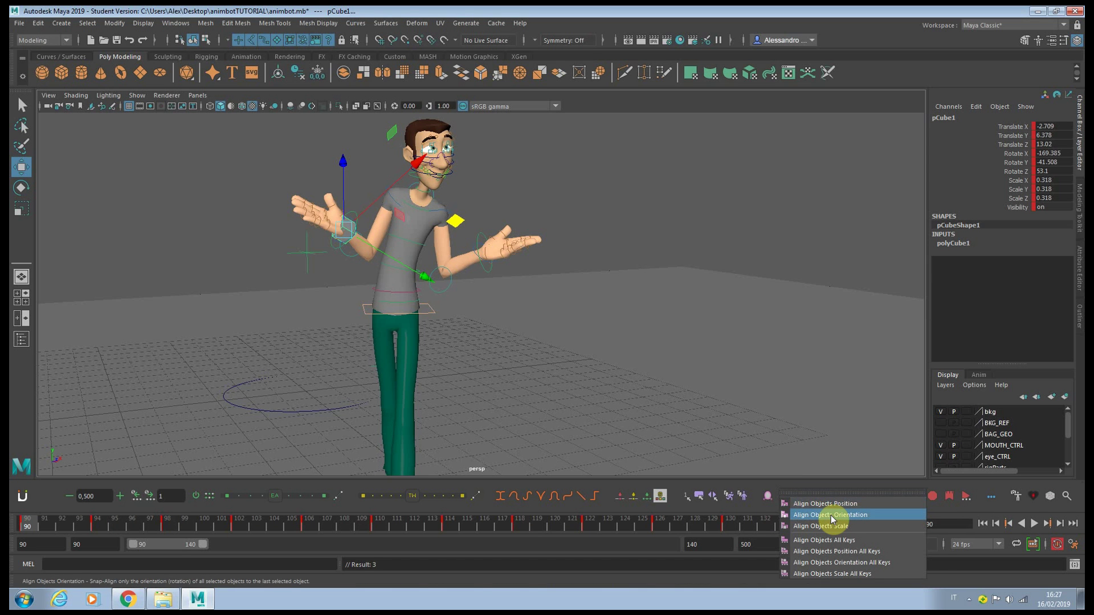
left_click(204, 183)
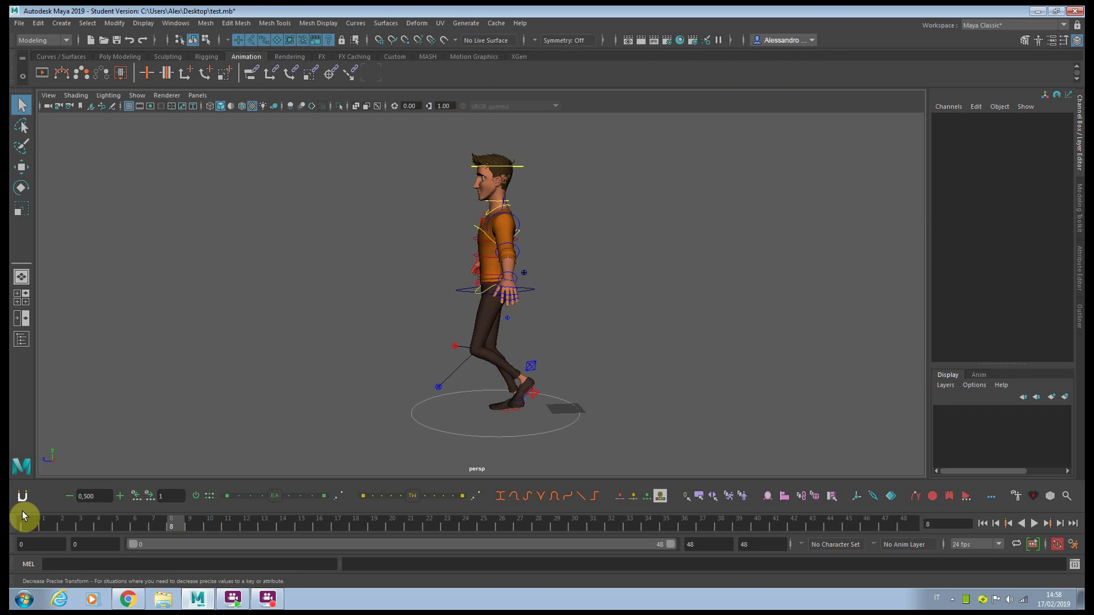
Step: Review the walk from frame 0 to 20, inspect the root control's keys, and return to frame 0
left_click(23, 523)
left_click_drag(22, 523, 392, 523)
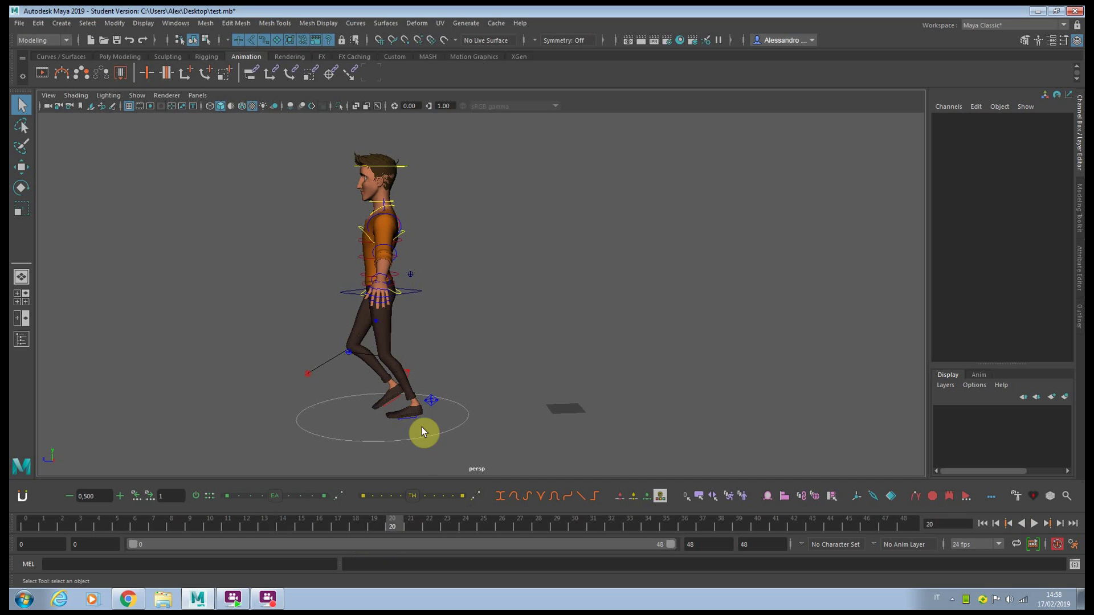
left_click(446, 427)
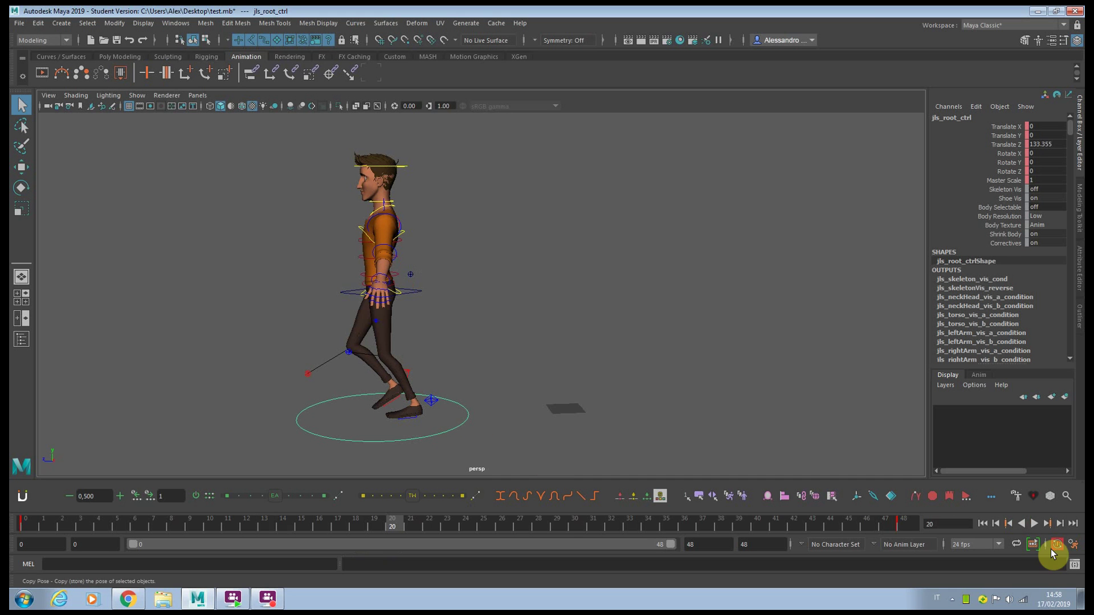
left_click(28, 525)
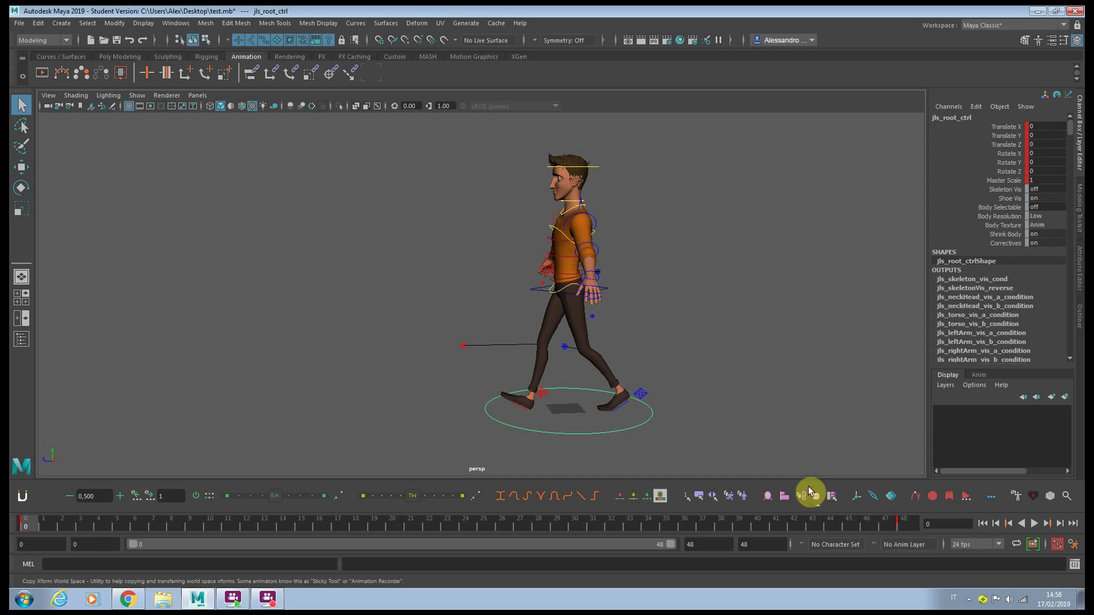
Step: Copy the world-space transforms of the COG and both foot IK controls over frames 0 to 48 using Copy Xform World Space
left_click(705, 325)
left_click(640, 394)
left_click(531, 288)
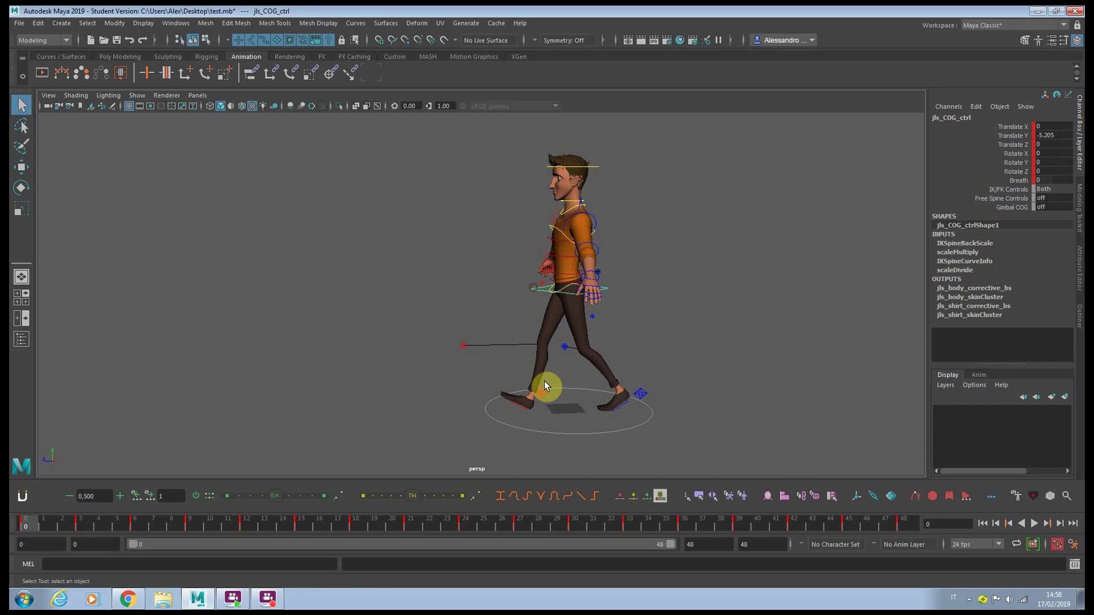
left_click(541, 391, "shift")
left_click(644, 392, "shift")
left_click_drag(889, 522, 11, 509, "shift")
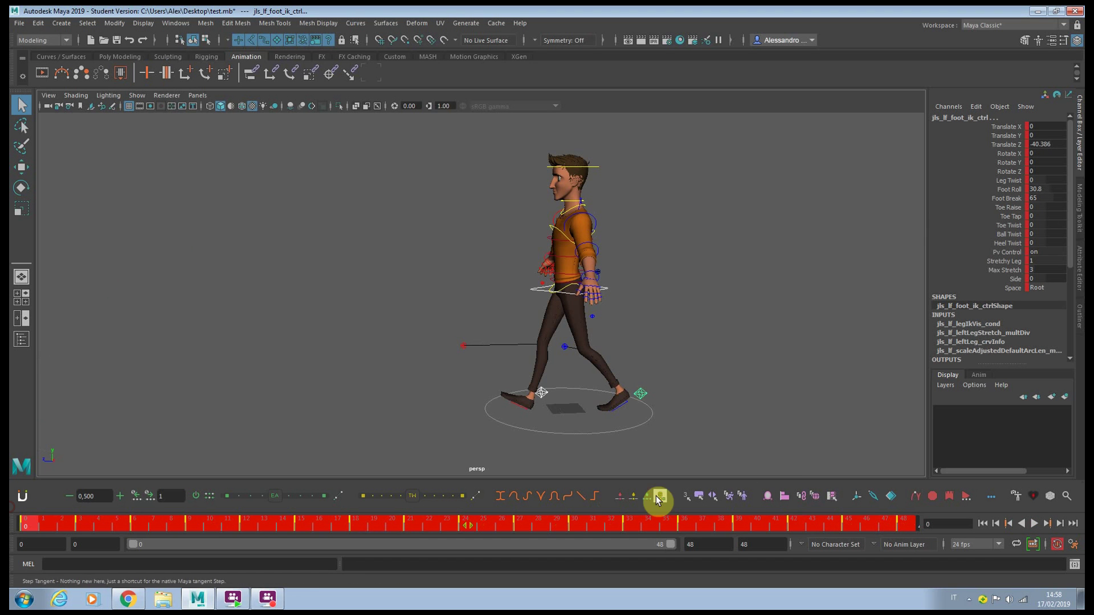
right_click(813, 495)
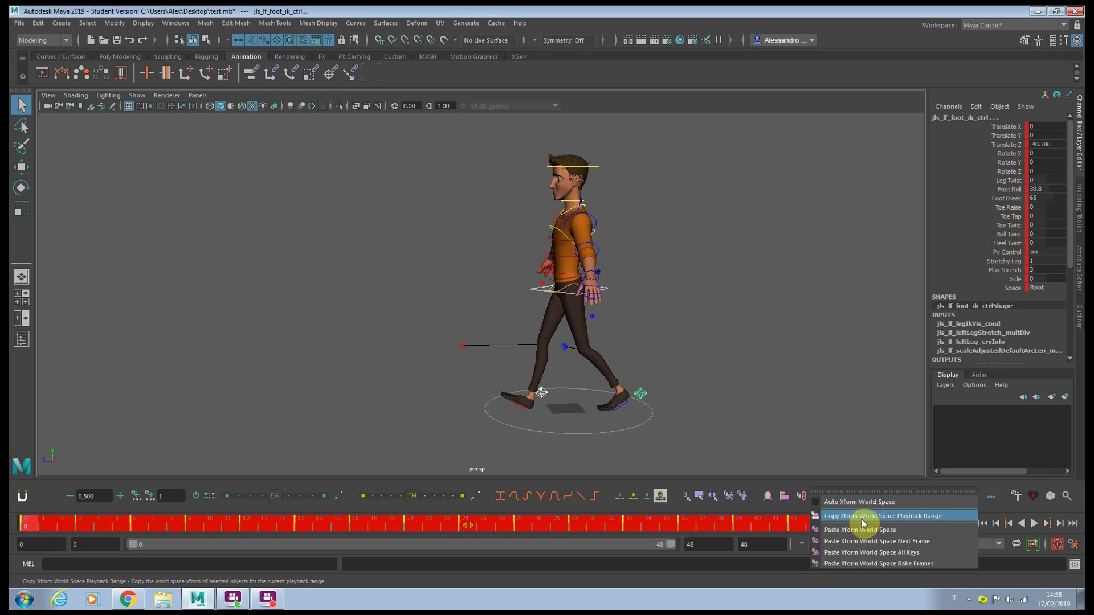
left_click(749, 421)
Step: Delete the root control's key at frame 48 to remove its forward movement
left_click(750, 421)
left_click(627, 429)
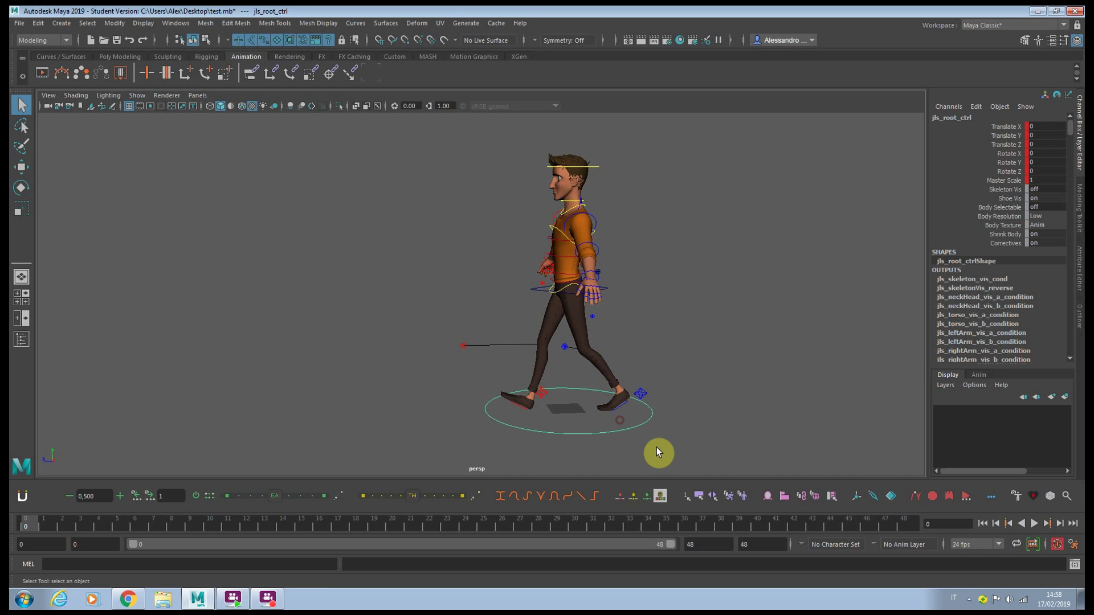
left_click(904, 522)
right_click(904, 522)
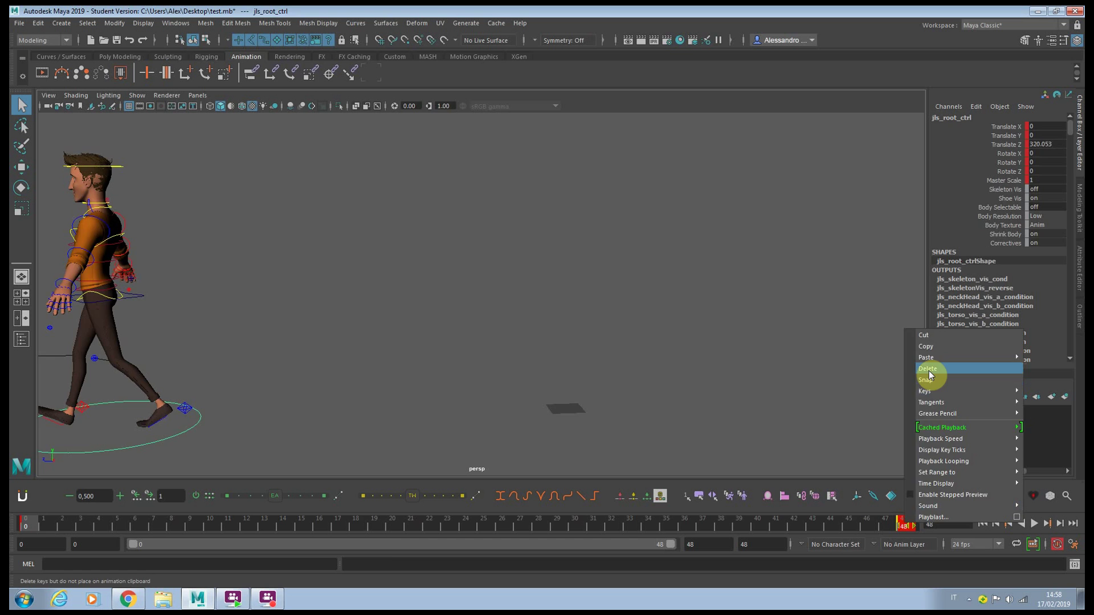
left_click(929, 371)
Step: Paste the copied world-space transforms onto the COG and both foot IK controls over frames 0 to 48, and review the walk
left_click(659, 398)
left_click(558, 287)
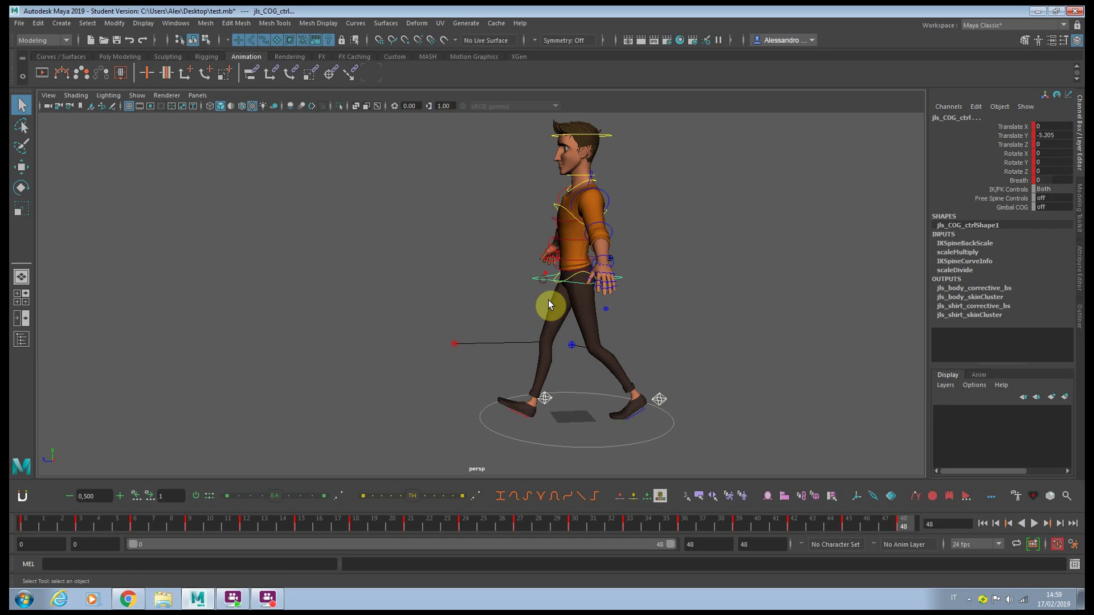
left_click_drag(914, 523, 25, 516, "shift")
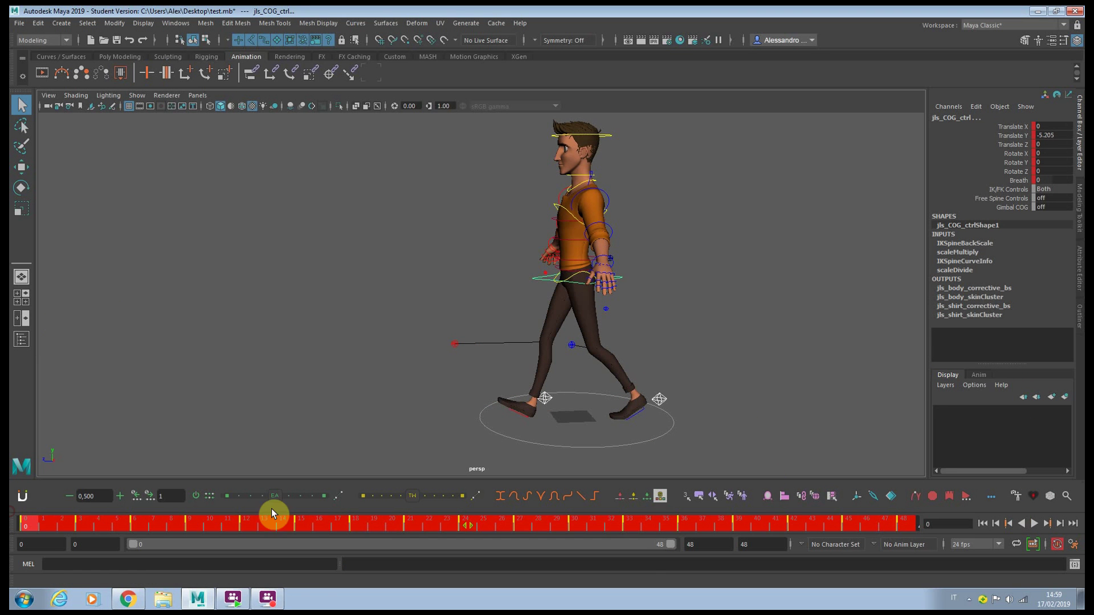
right_click(813, 490)
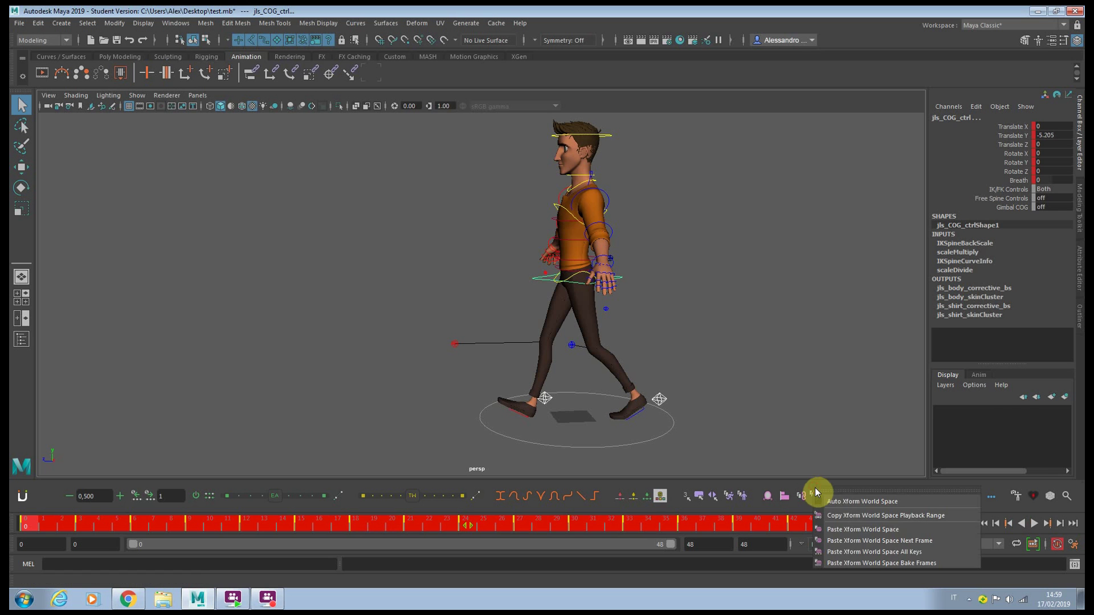
left_click(876, 534)
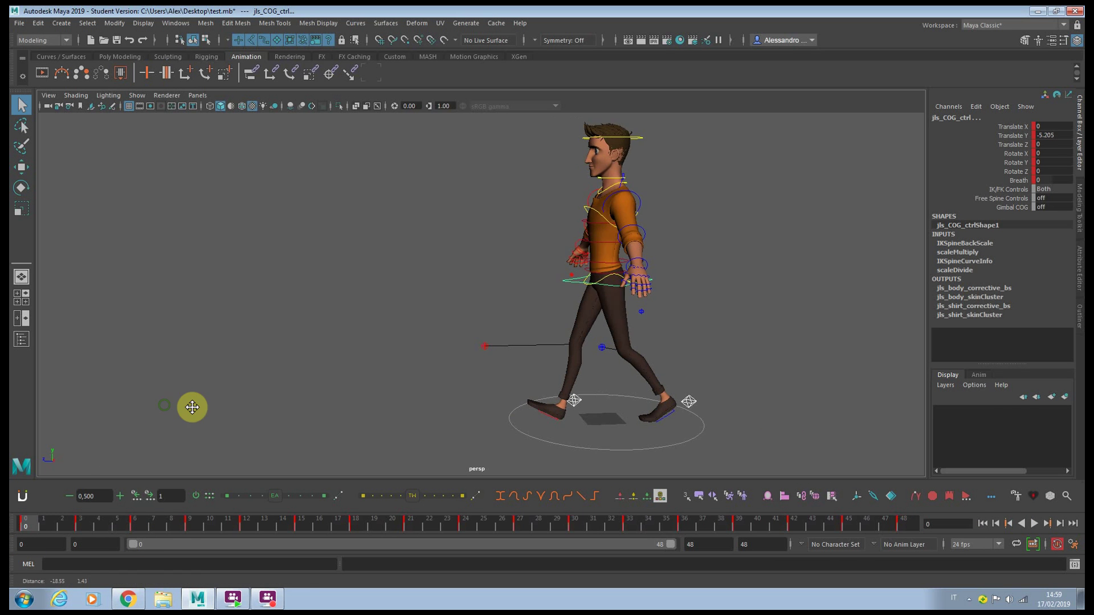
left_click_drag(40, 525, 775, 539)
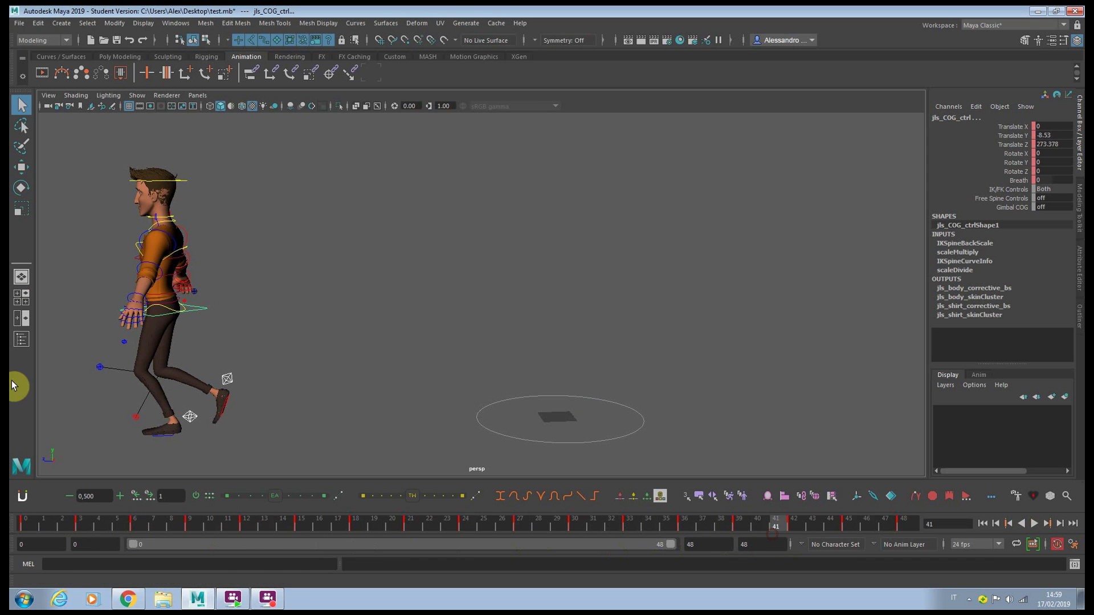
left_click_drag(182, 523, 908, 521)
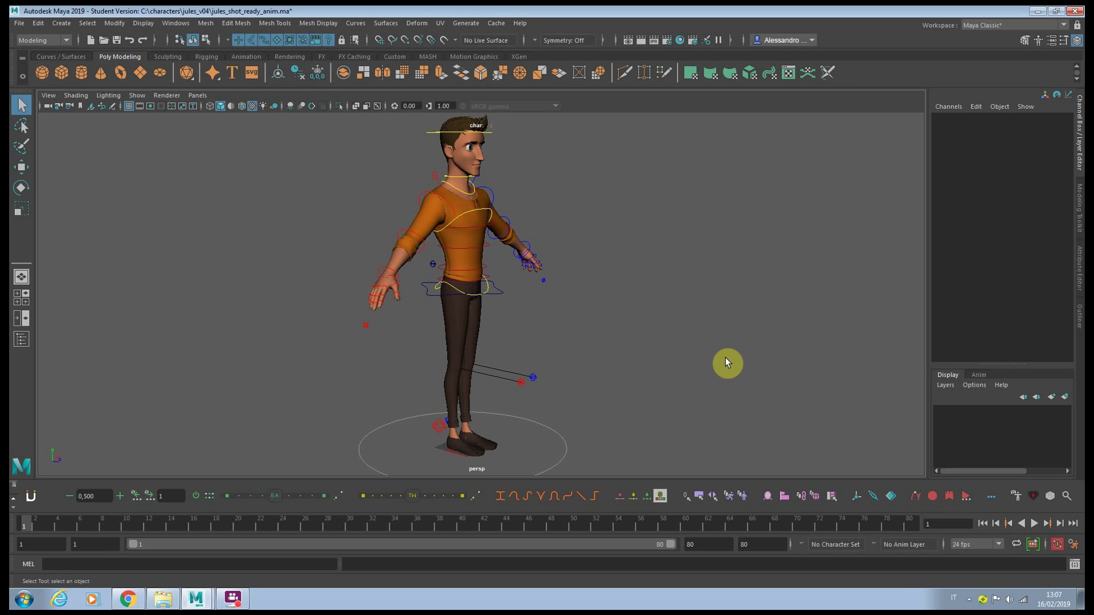
Step: Switch the COG control's Rotate Order to xyz for all keys and check the motion around the first frames
mouse_move(598, 342)
middle_mouse_down("alt")
mouse_move(616, 369)
mouse_move(596, 361)
middle_mouse_up("alt")
scroll(595, 361, "up", 3)
left_click_drag(595, 361, 586, 369, "alt")
left_click(504, 315)
mouse_move(34, 524)
left_mouse_down()
mouse_move(769, 530)
mouse_move(23, 523)
left_mouse_up()
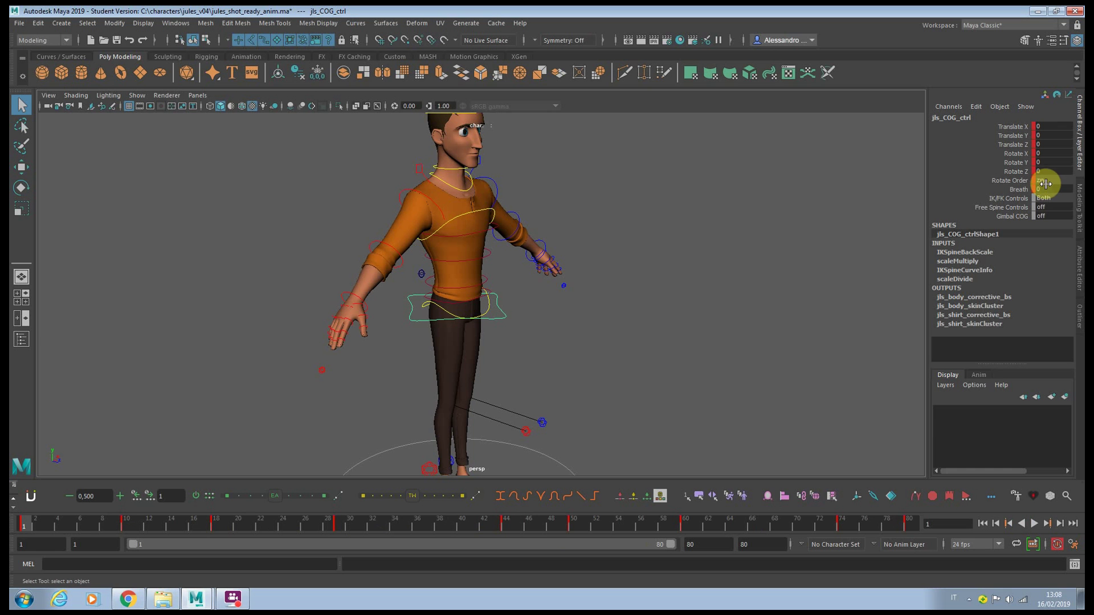
left_click(833, 495)
mouse_move(828, 472)
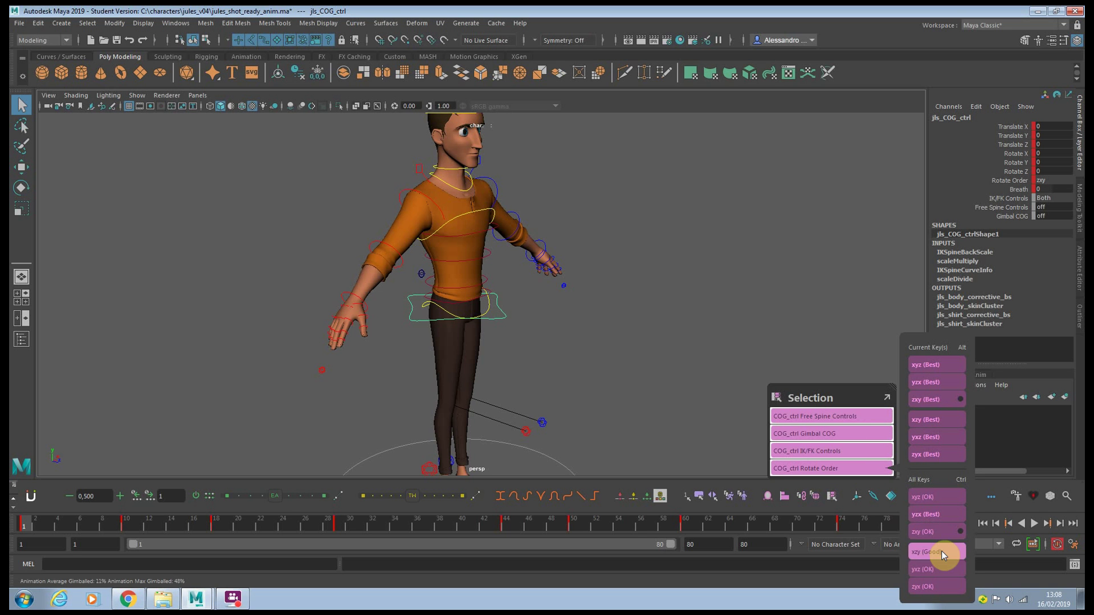
left_click(934, 501)
mouse_move(937, 505)
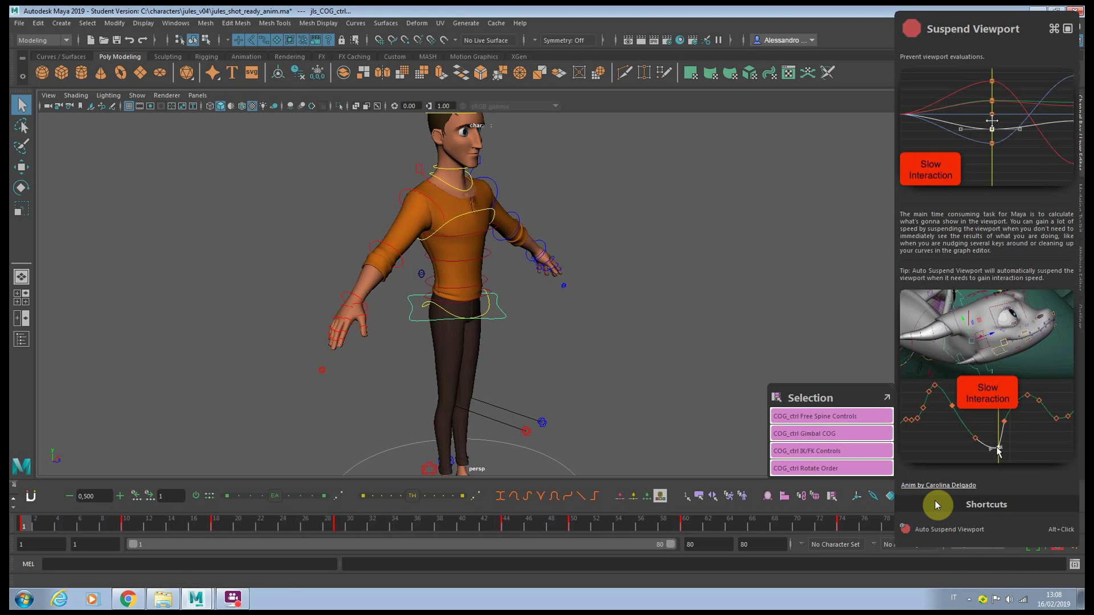
left_click_drag(85, 520, 23, 523)
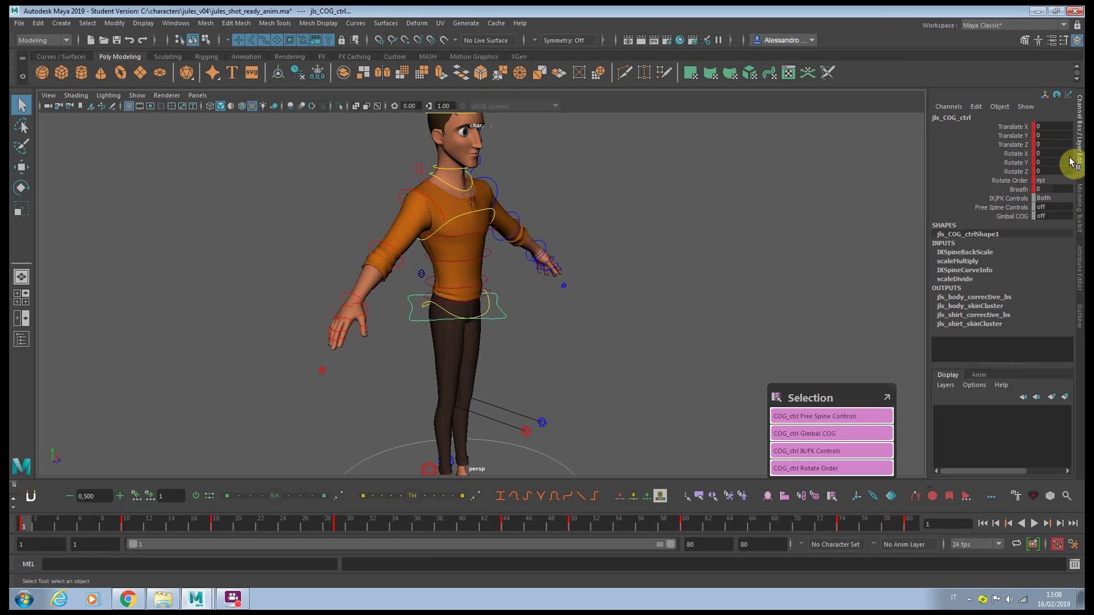
left_click_drag(80, 515, 20, 463)
Step: Check the head control's channels, test-rotate the COG control to see how the head follows, undo the rotation, and reselect the head control
left_click(425, 166)
left_click(475, 180)
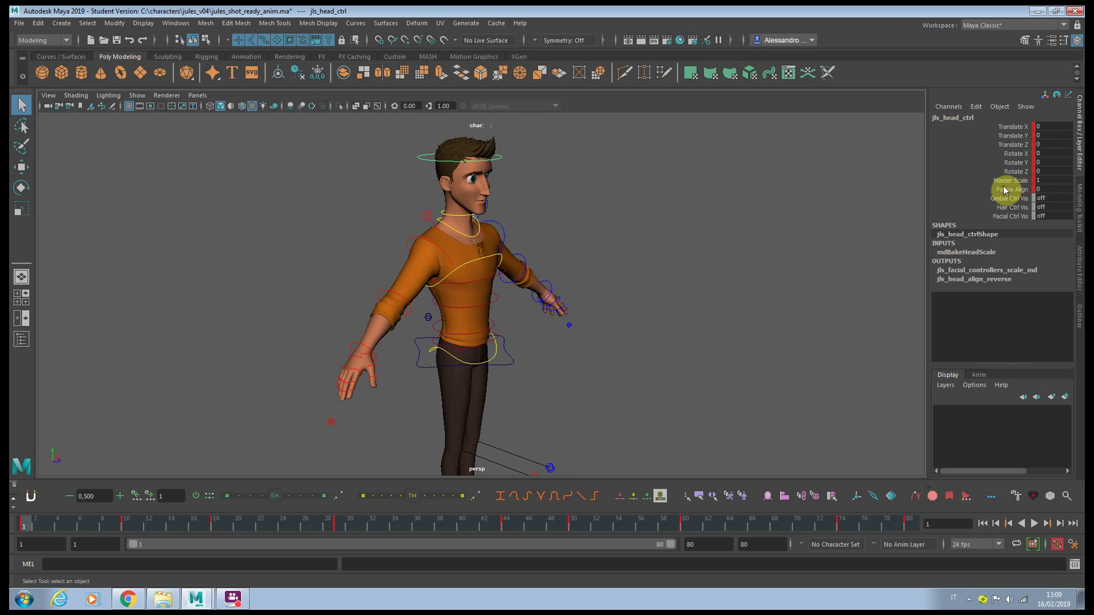
left_click(505, 349)
key("e")
left_click_drag(534, 322, 546, 395)
key("ctrl+z")
left_click(511, 160)
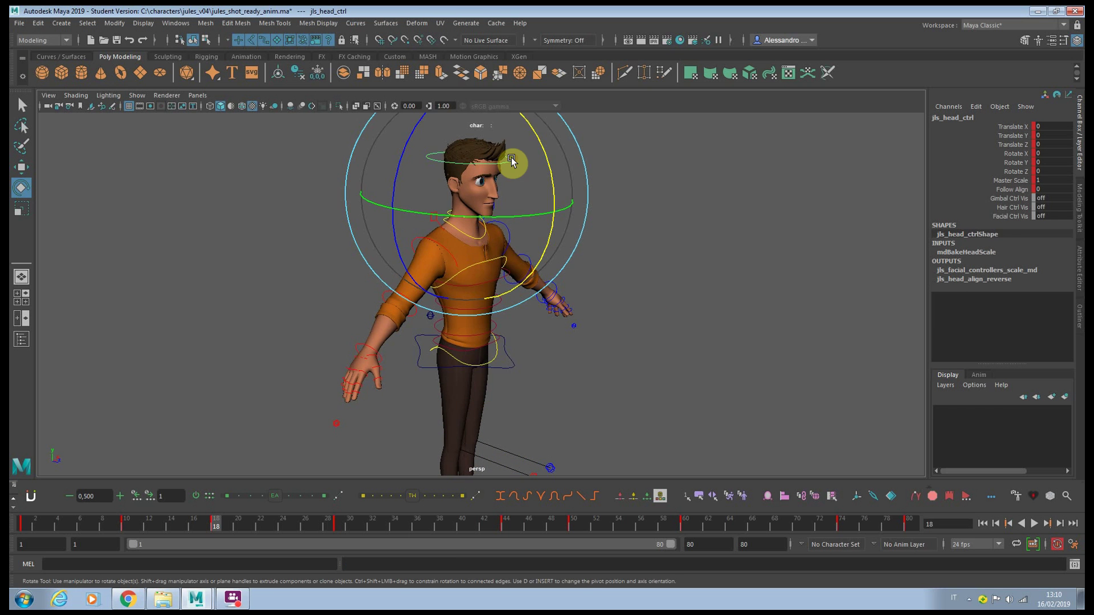
Step: Rotate the head control about Y to 39.511 at frame 29 and -44.02 at frame 44, and review the motion
key(".")
left_click_drag(481, 222, 417, 229)
key(".")
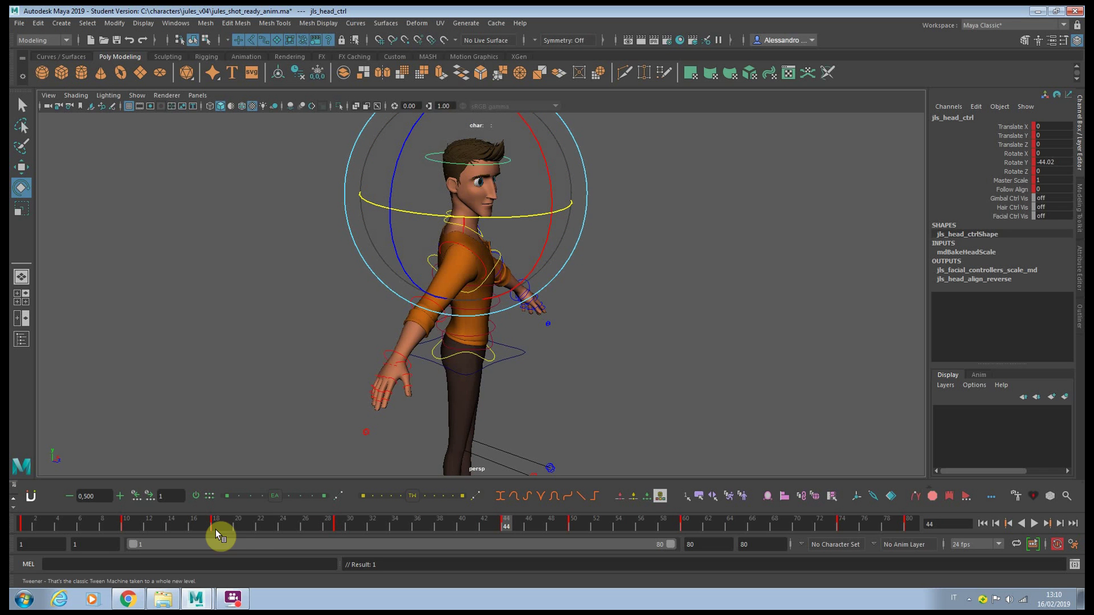
left_click(216, 528)
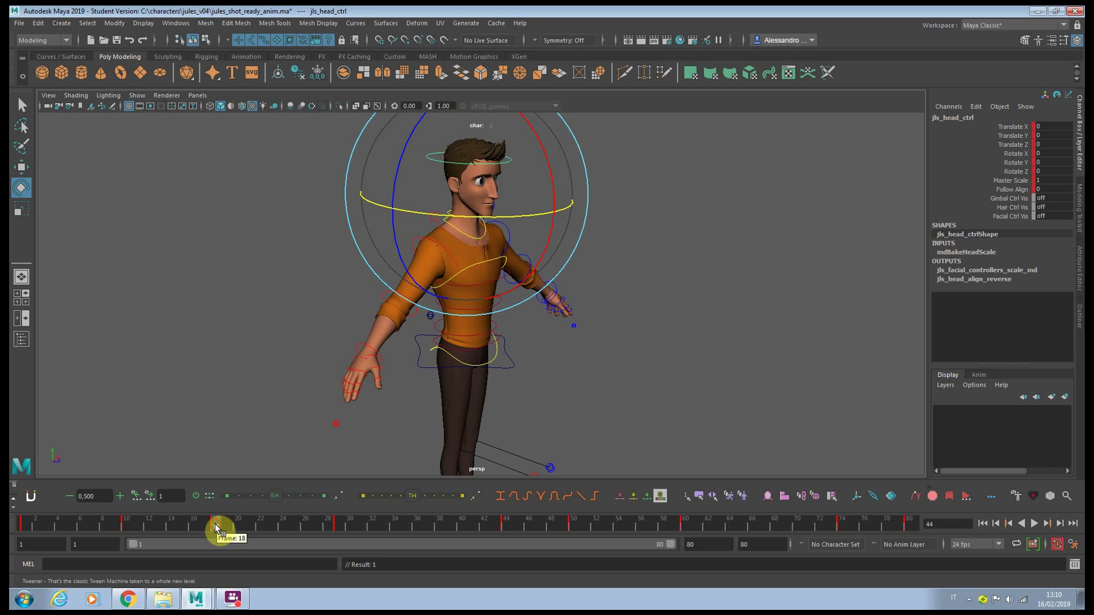
key(".")
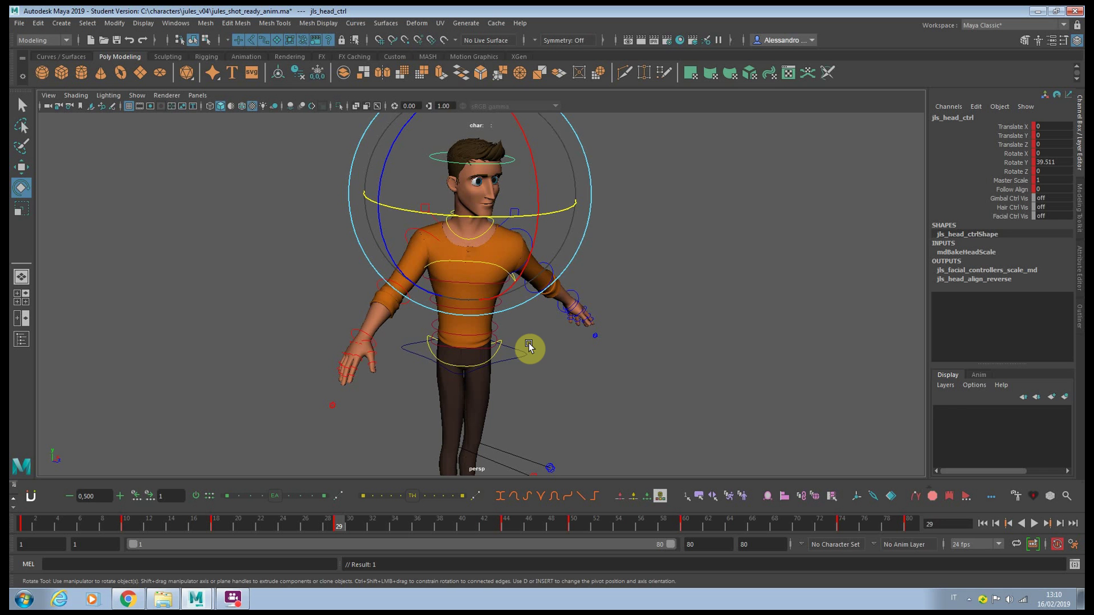
left_click_drag(349, 524, 510, 524)
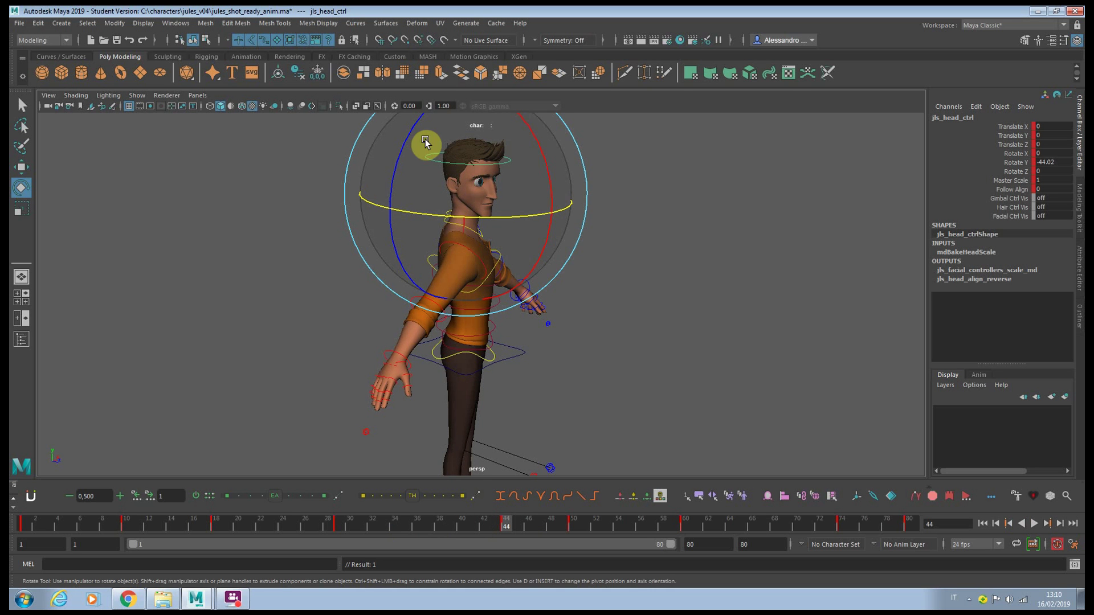
Step: Switch the head control's Follow Align to 1 for all keys from frame 1 and scrub the animation to frame 80
left_click(24, 519)
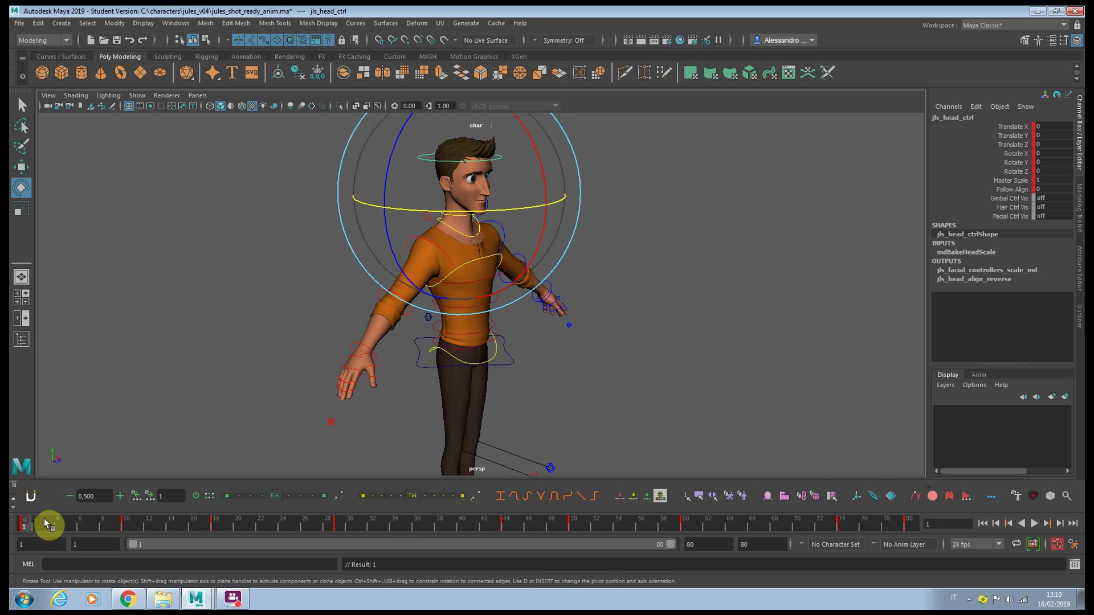
left_click(832, 496)
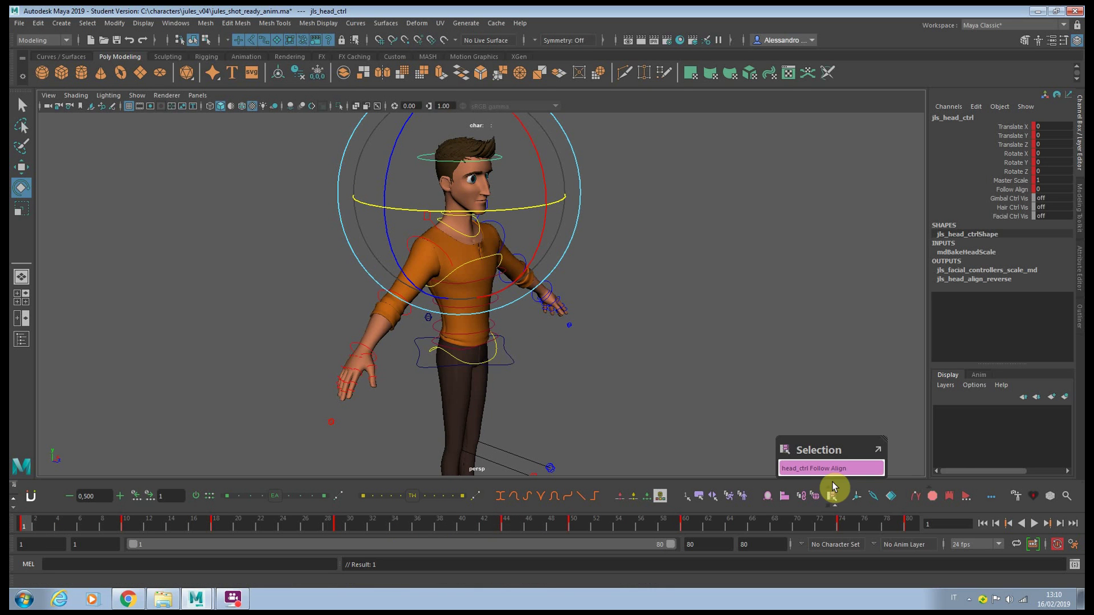
mouse_move(837, 471)
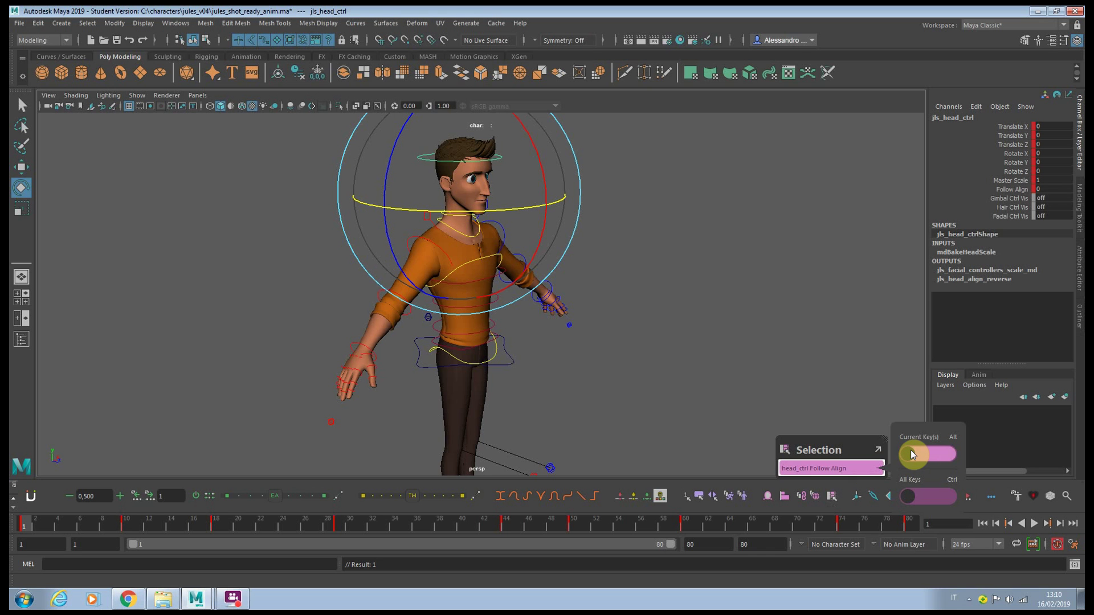
left_click(909, 496)
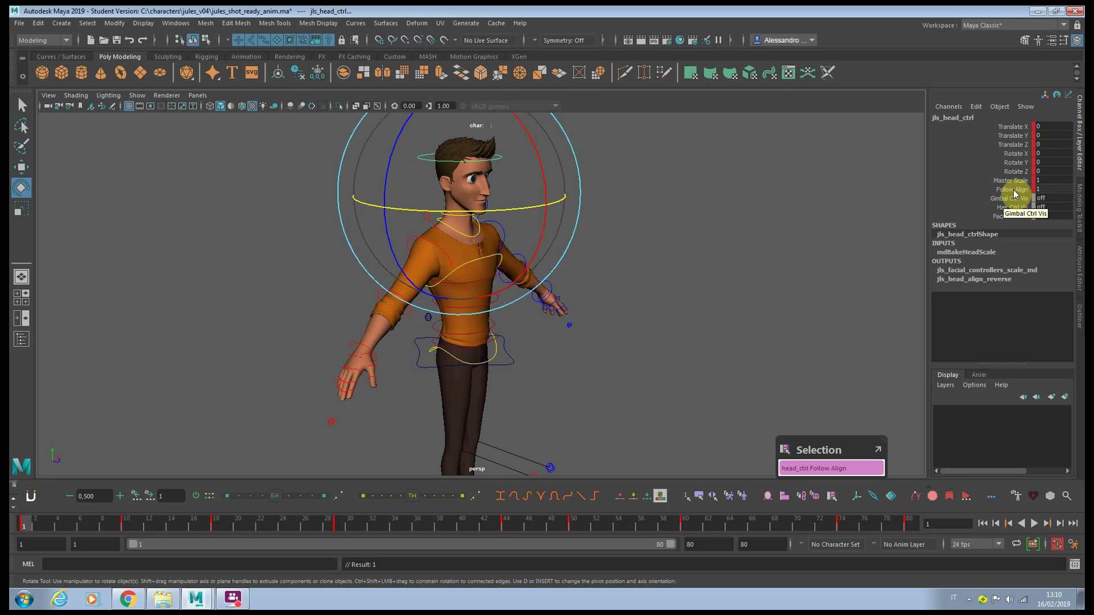
key(".")
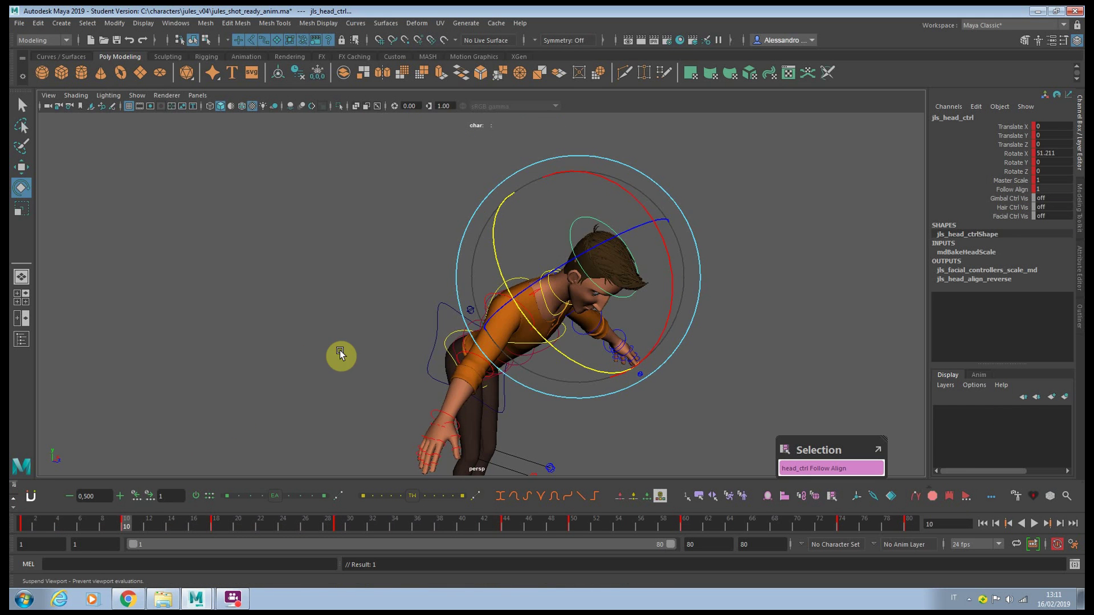
left_click_drag(26, 519, 940, 529)
Step: Test-rotate the COG control about X at frame 80 to see how the head reacts, and undo the rotation
left_click(515, 360)
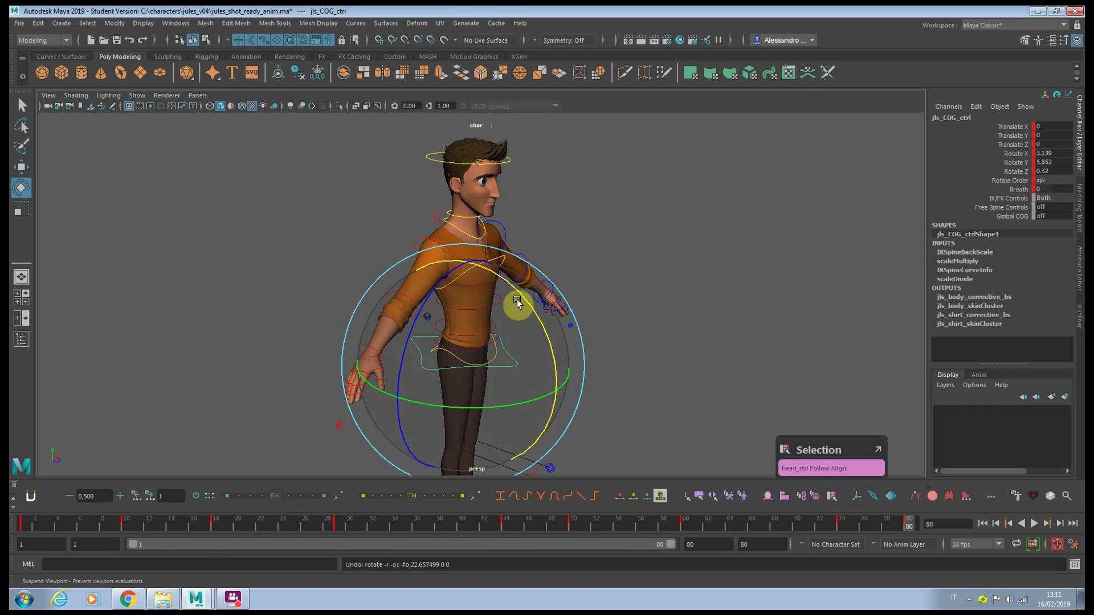
left_click_drag(522, 297, 484, 273)
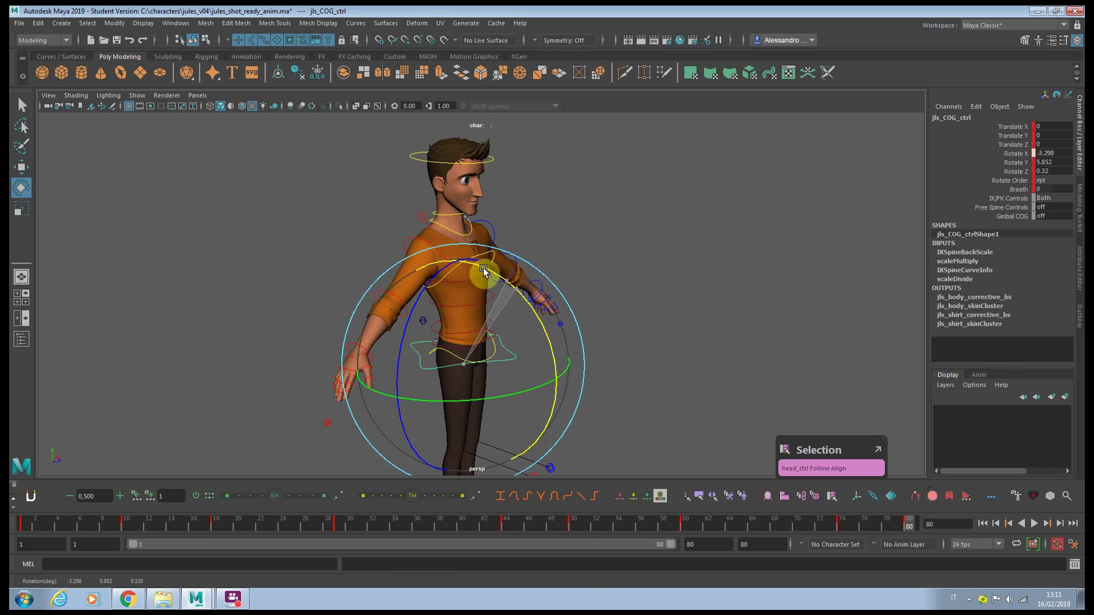
key("ctrl+z")
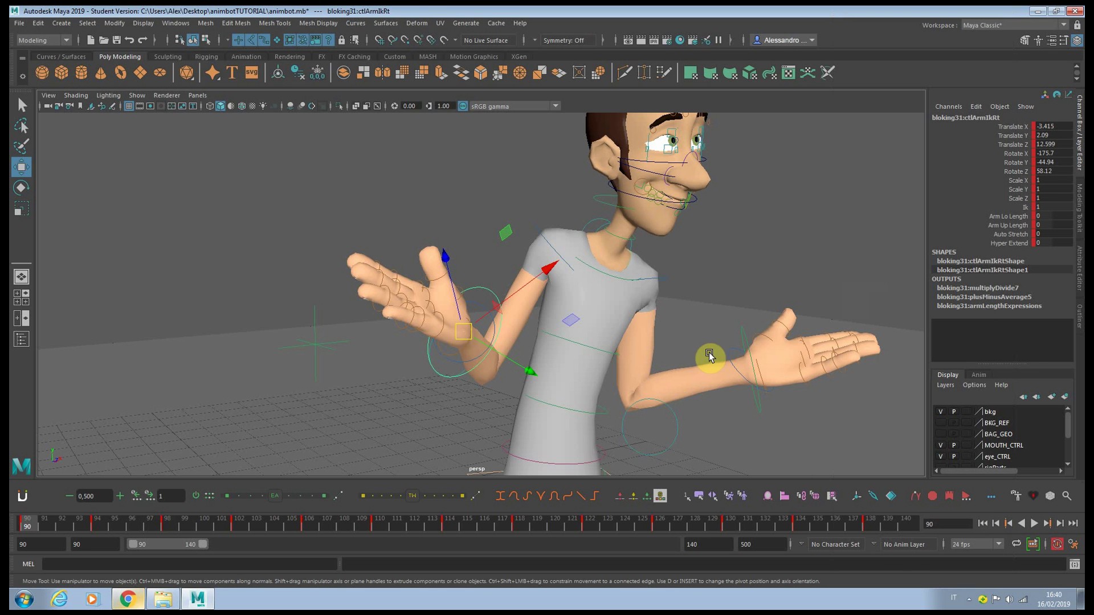
Step: Create a temporary pivot on the right arm IK control, move it to the fingertips to test-rotate the hand, and turn the pivot off
left_click(858, 497)
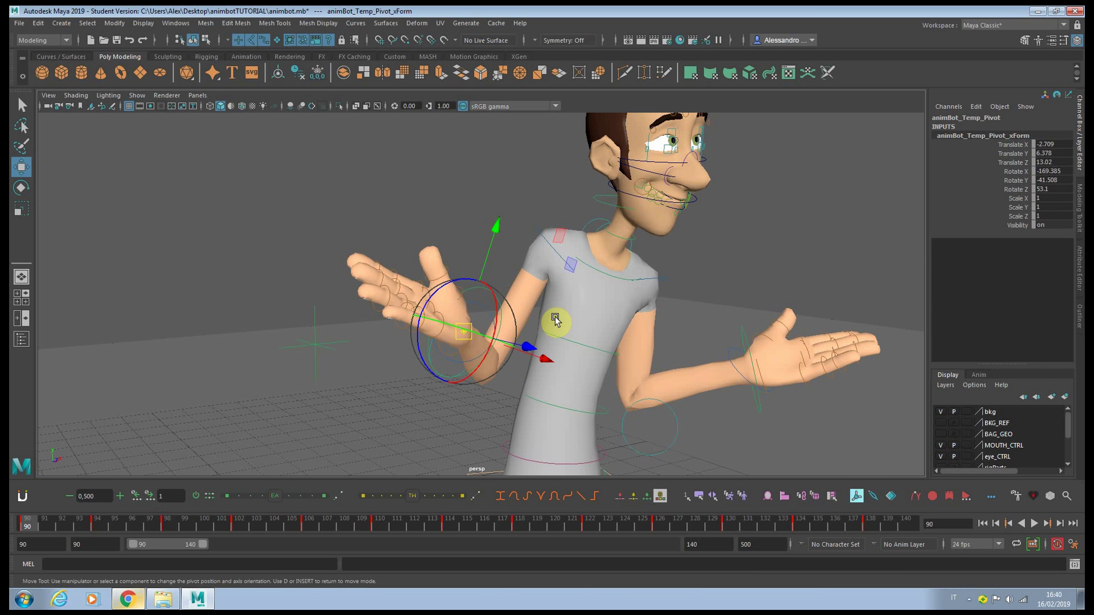
left_click_drag(529, 354, 371, 310, "alt")
key("e")
left_click_drag(402, 274, 353, 237)
key("ctrl+z")
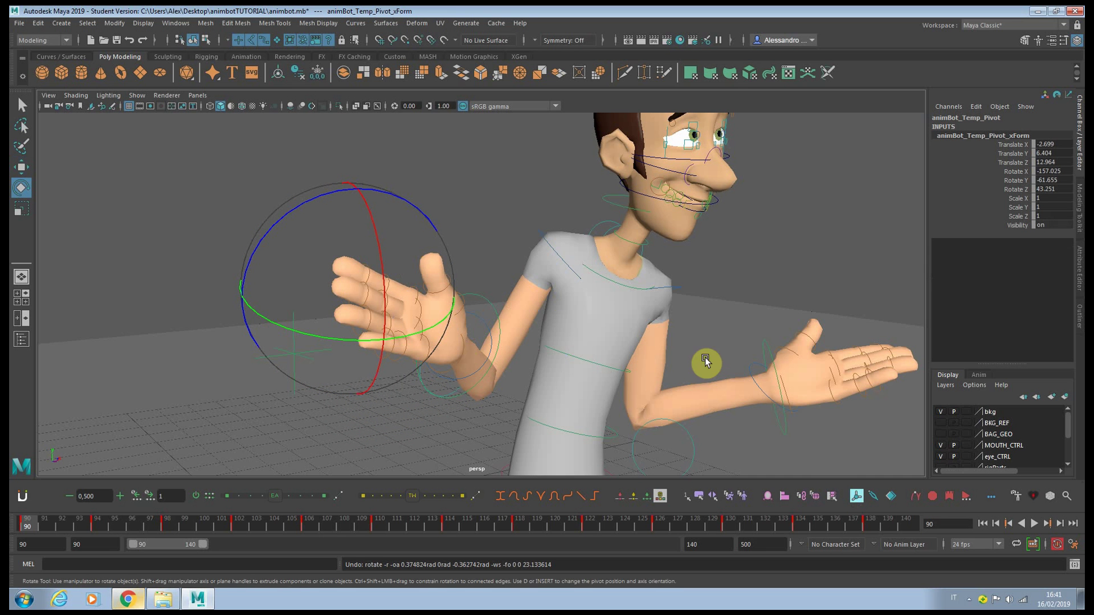
left_click(855, 496)
key("w")
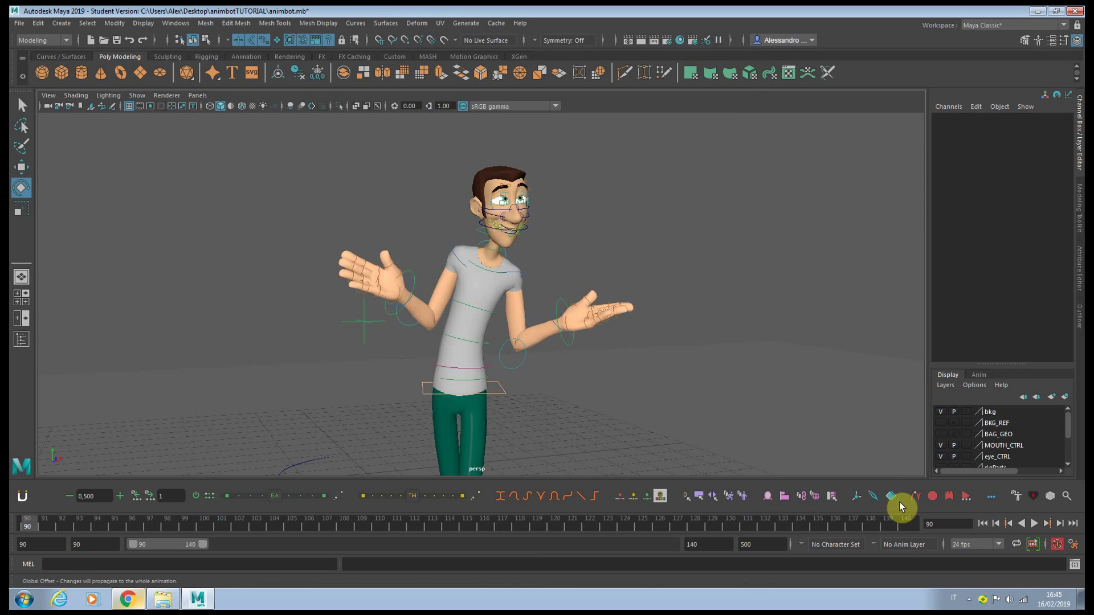
Step: Review the character's animation from frame 90, select the neck control, and scrub to frame 138
middle_click_drag(645, 279, 717, 323, "alt")
right_click_drag(717, 323, 733, 327, "alt")
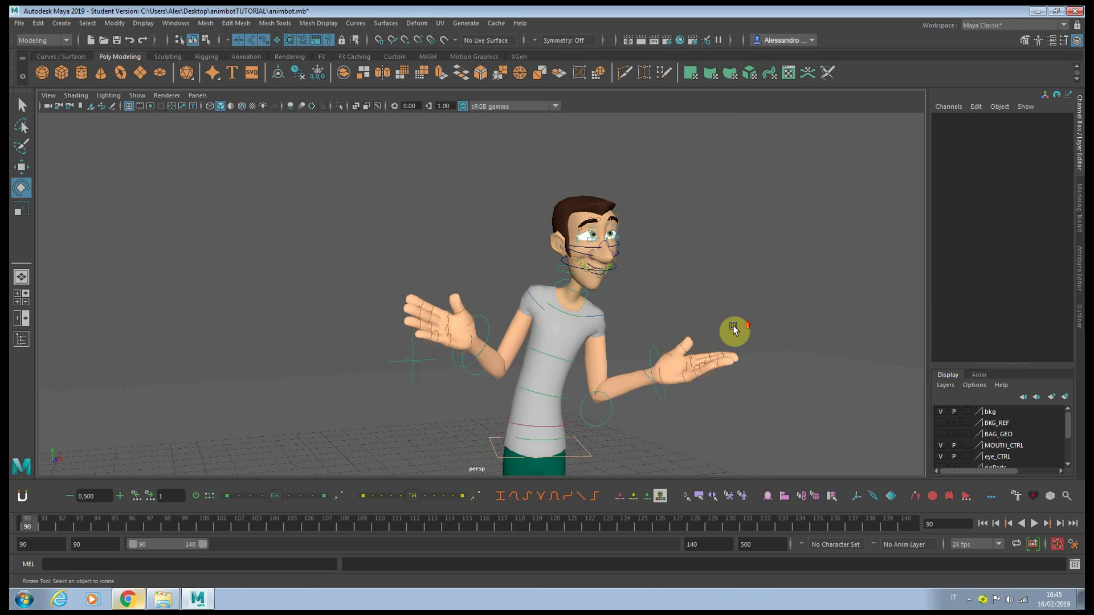
scroll(733, 329, "up", 2)
left_click_drag(78, 526, 887, 528)
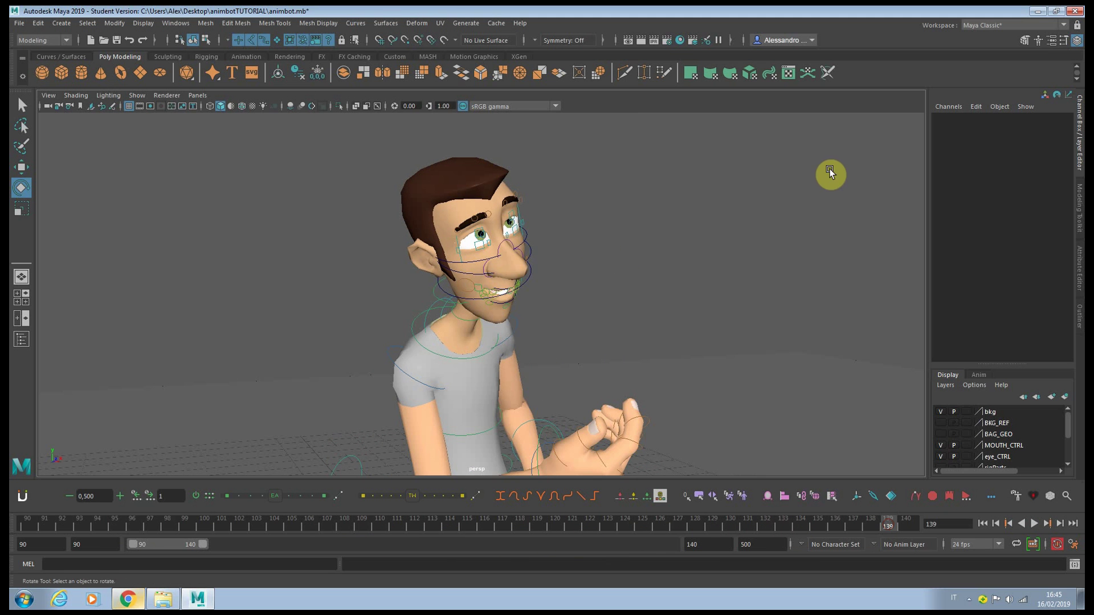
left_click(394, 369)
left_click_drag(24, 524, 868, 521)
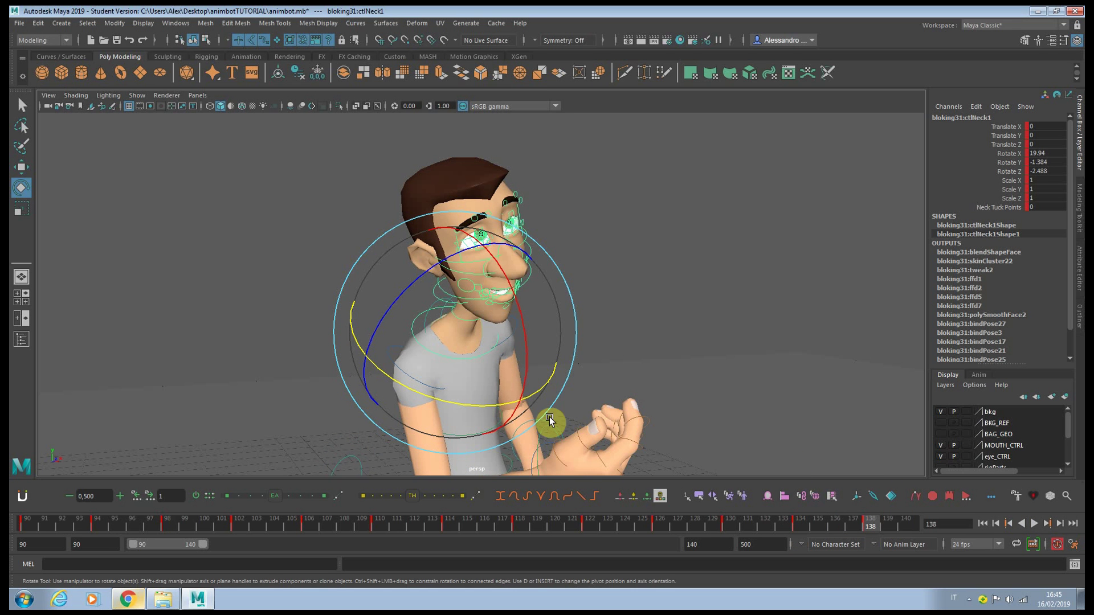
Step: Try rotating the neck control about its Y axis at frame 138 without an offset, and undo the rotation
left_click_drag(500, 406, 426, 402)
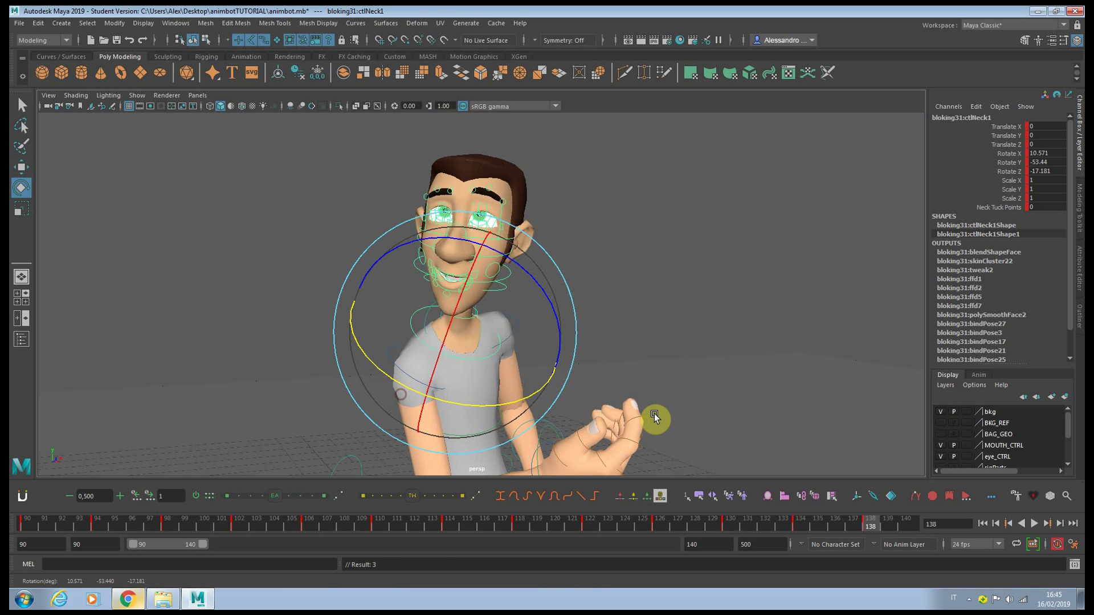
key("ctrl+z")
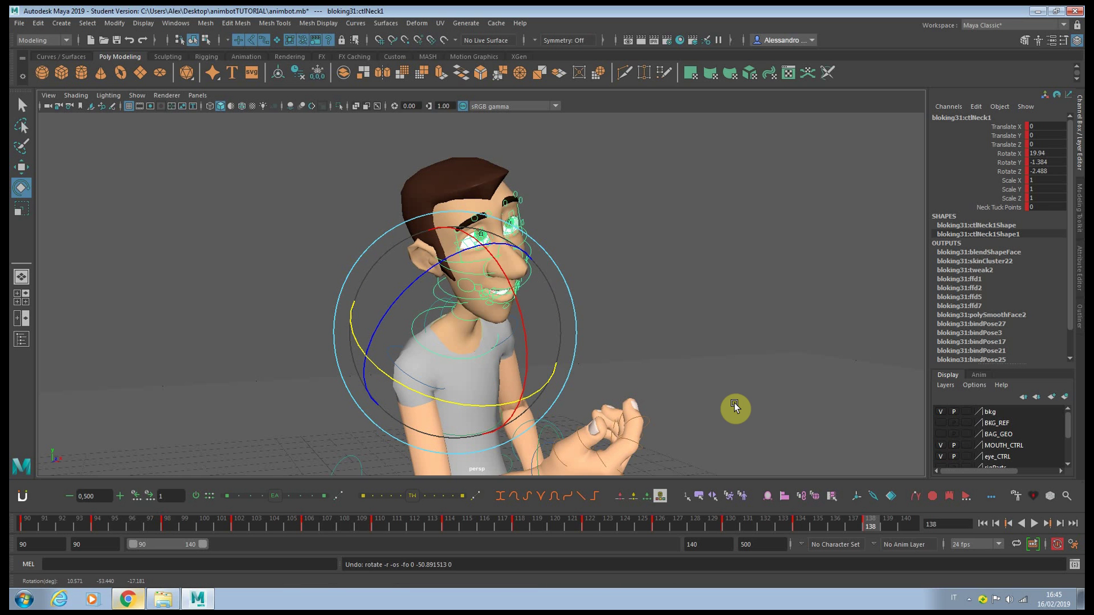
Step: Apply a Global Offset from frame 90 to 138 by turning the neck control to Rotate Y -69.074, and switch the offset mode off
left_click_drag(25, 524, 869, 523, "shift")
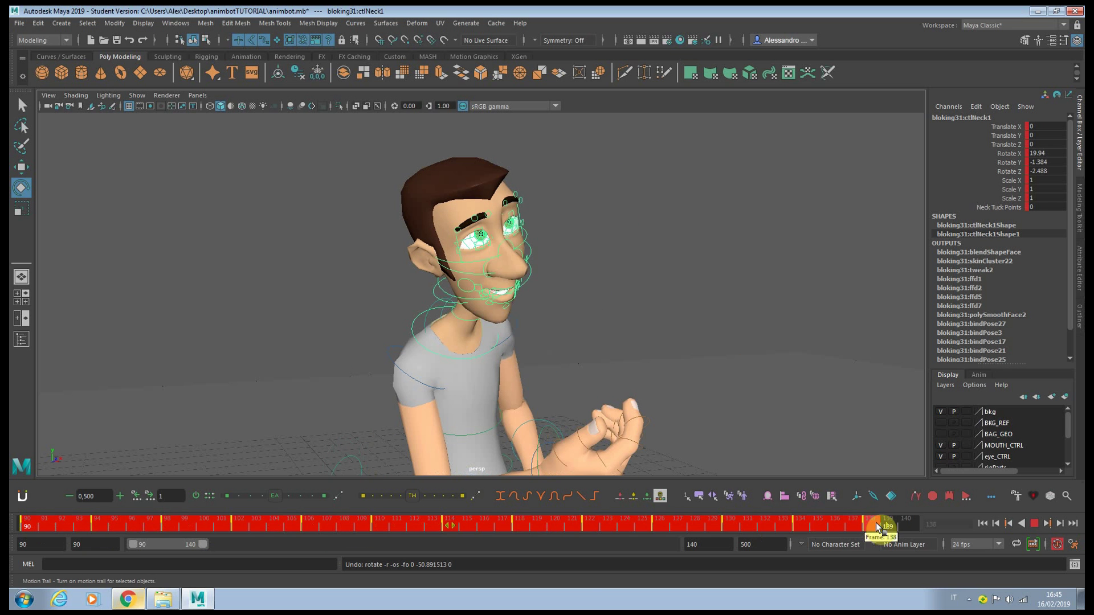
left_click(889, 496)
left_click_drag(476, 403, 363, 377)
left_click_drag(49, 520, 872, 507)
key("alt+v")
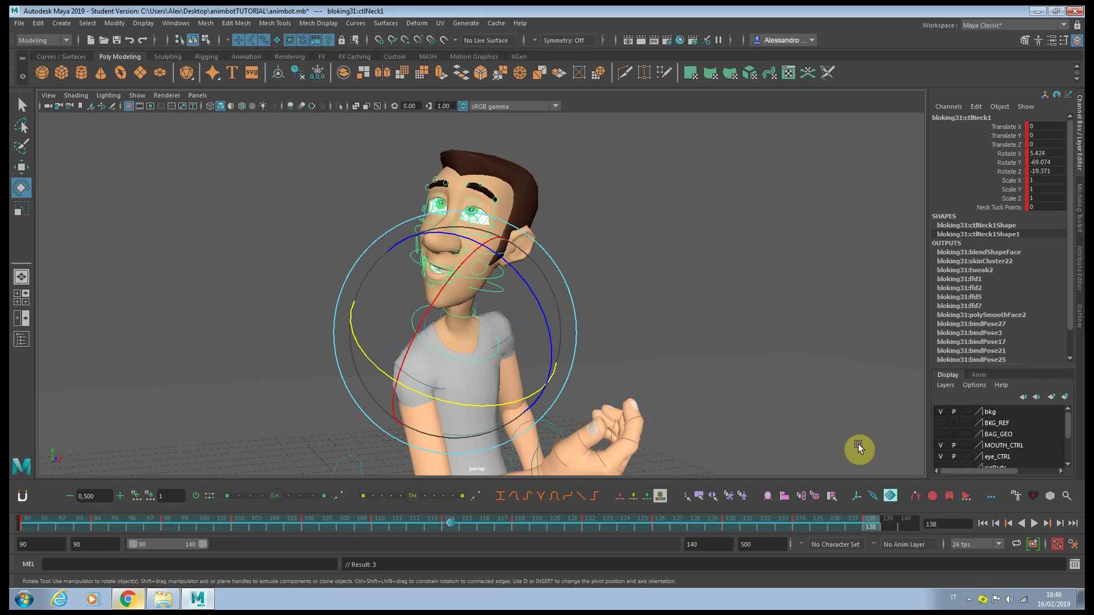
left_click(890, 496)
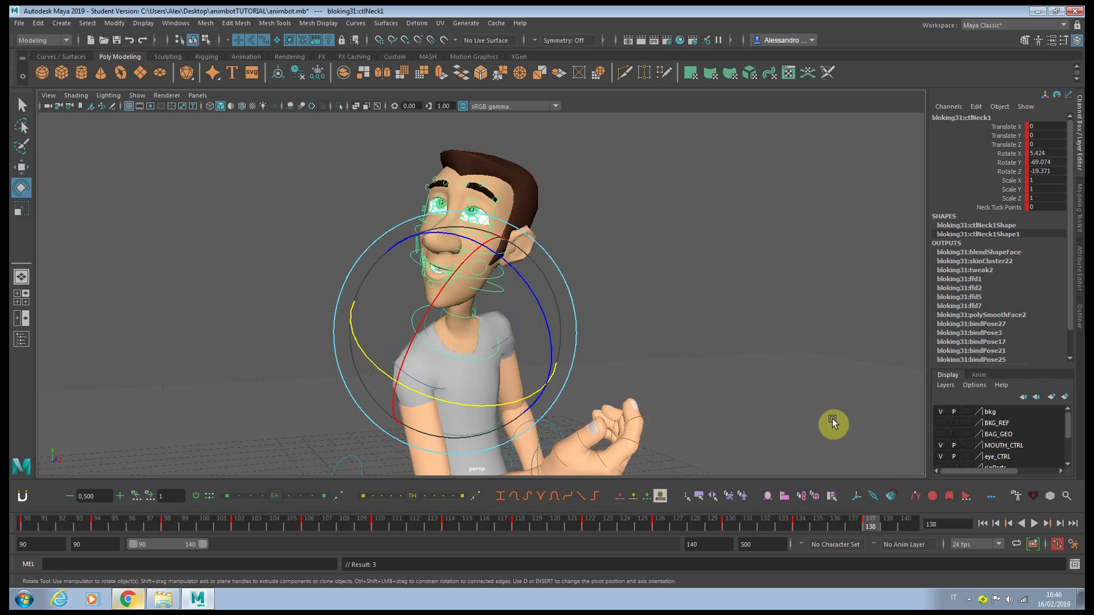
Step: Scrub the timeline between frames 90 and 137 to review the offset head turn across all keys
left_click_drag(44, 528, 839, 532)
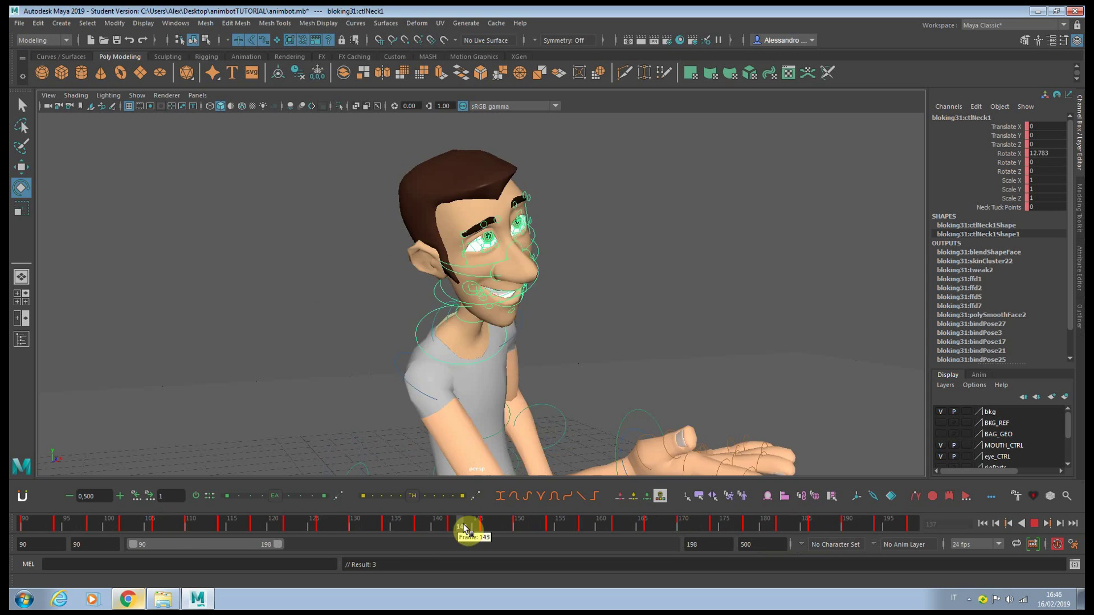
left_click_drag(465, 525, 579, 520)
left_click_drag(63, 520, 251, 527, "shift")
left_click_drag(467, 533, 740, 518, "shift")
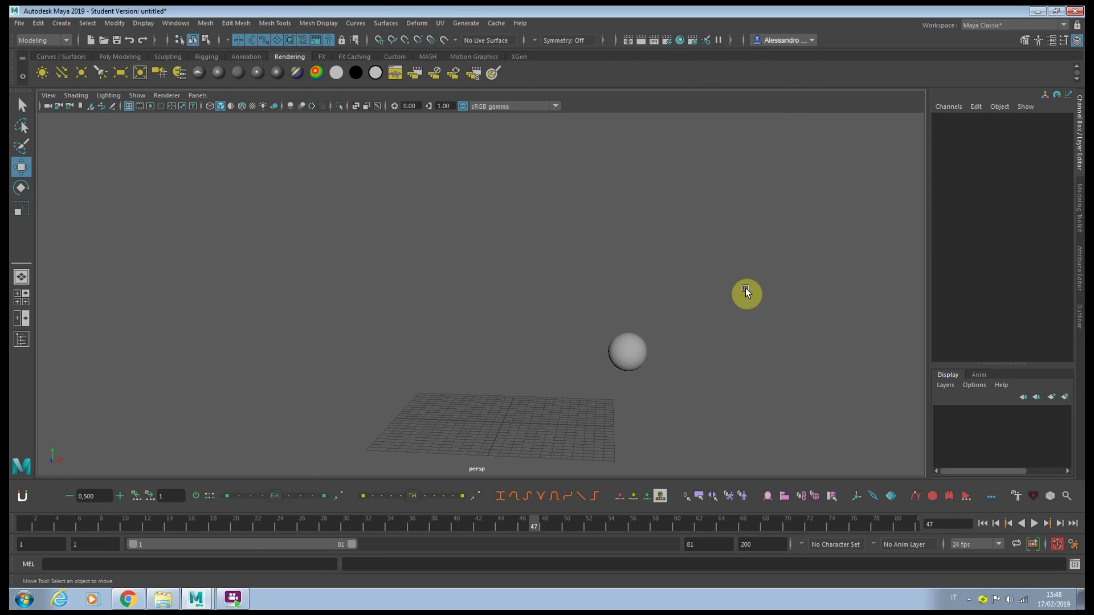
Step: Create a motion trail for the bouncing sphere and set its style to Noise Temperature
left_click_drag(751, 281, 588, 391)
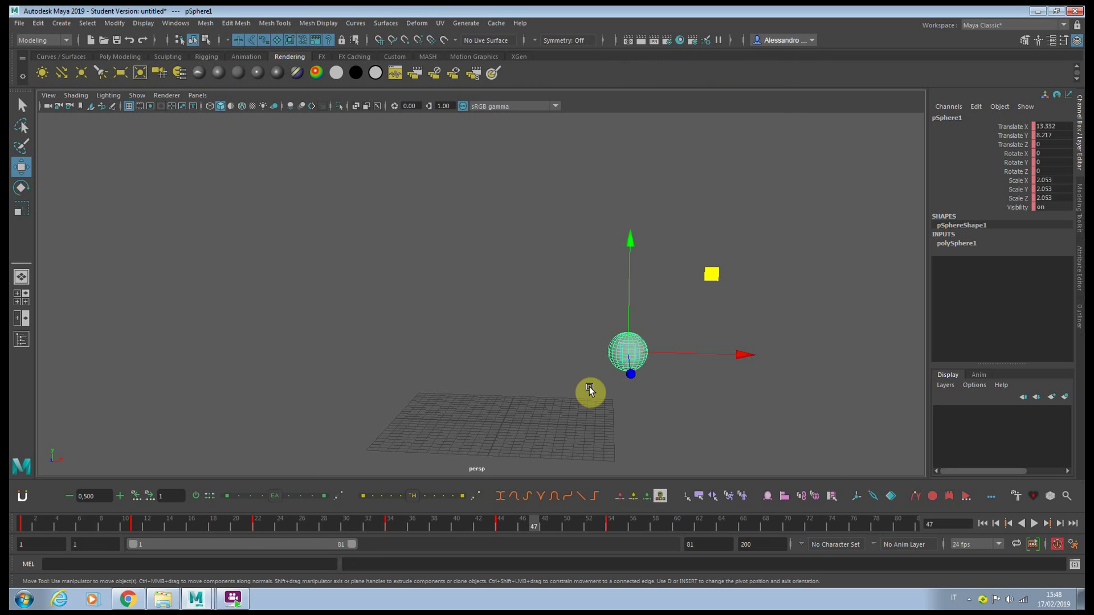
left_click(915, 496)
middle_click_drag(625, 328, 430, 241, "alt")
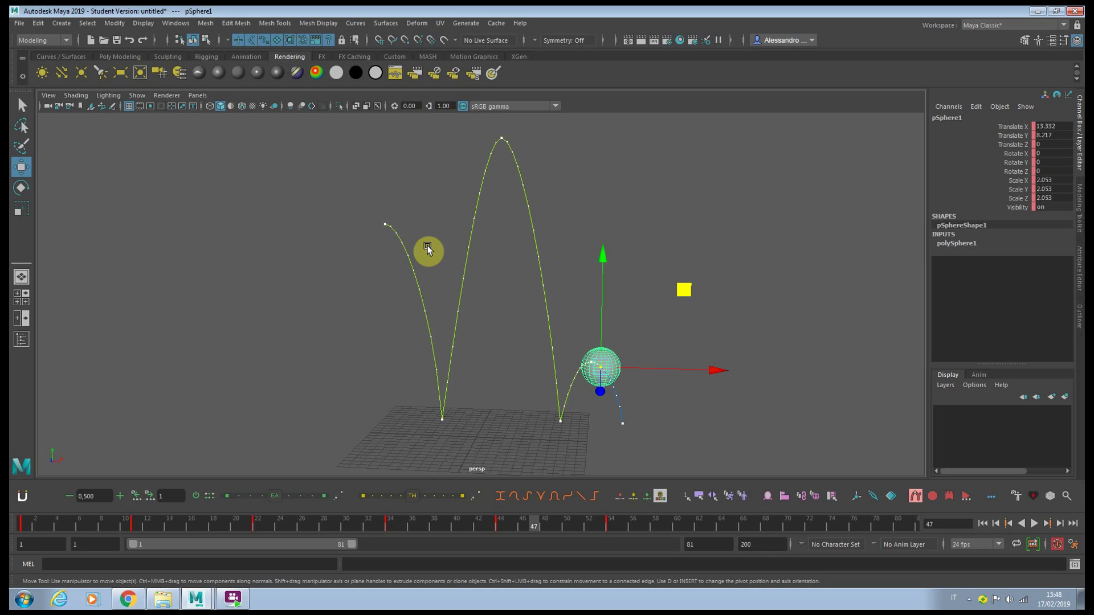
right_click(911, 489)
mouse_move(940, 548)
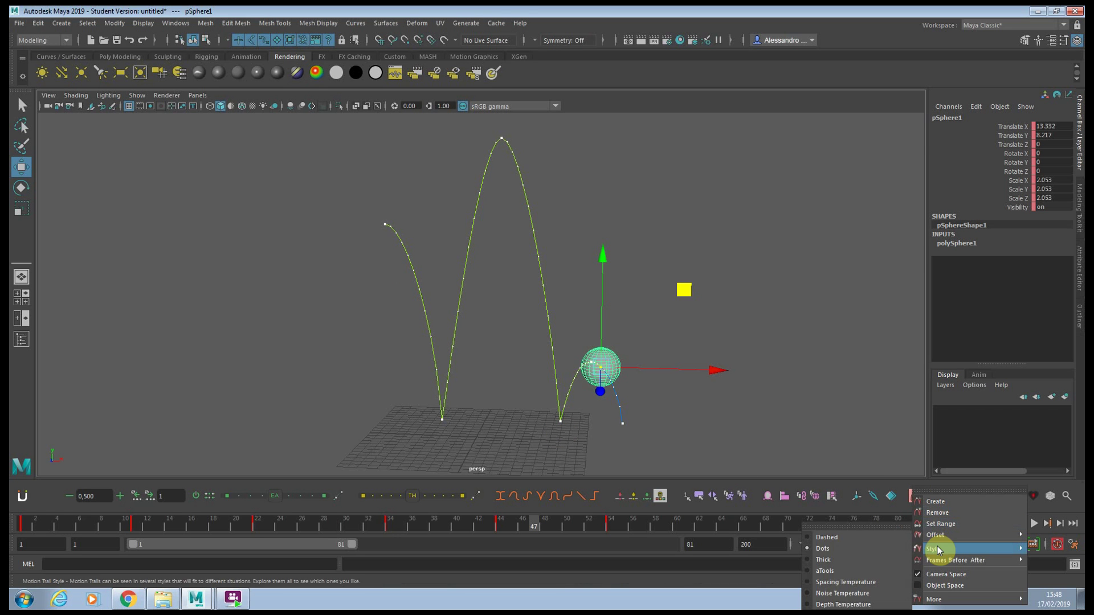
left_click(847, 598)
Step: Key the sphere at frames 29 and 31, and move it to Translate X 6.252 at frame 30 to kink the arc
left_click_drag(287, 520, 333, 531)
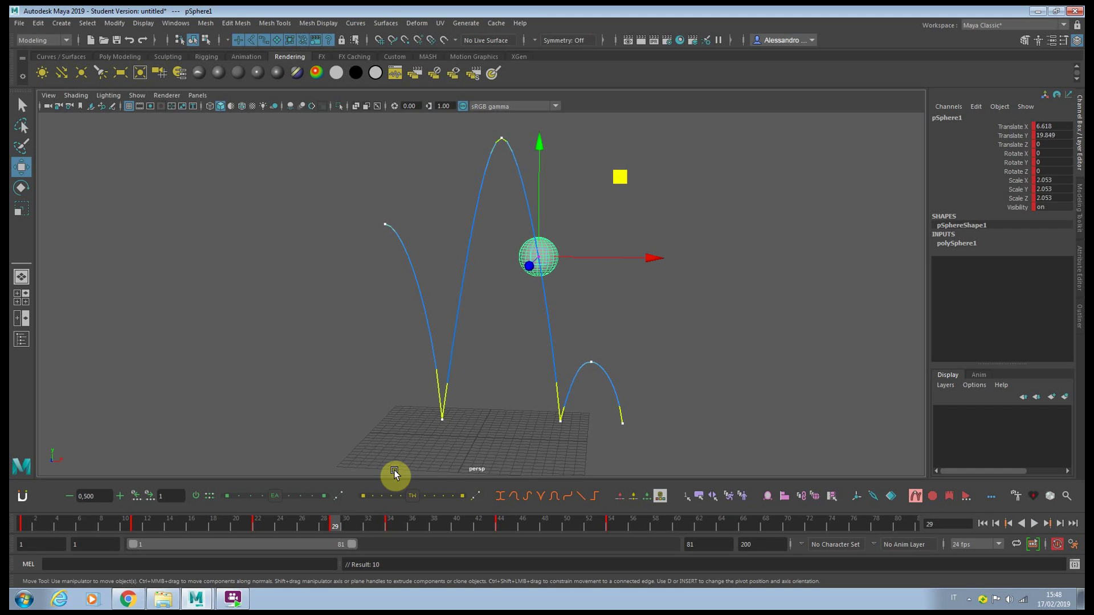
left_click_drag(341, 521, 353, 522)
key("s")
left_click(348, 521)
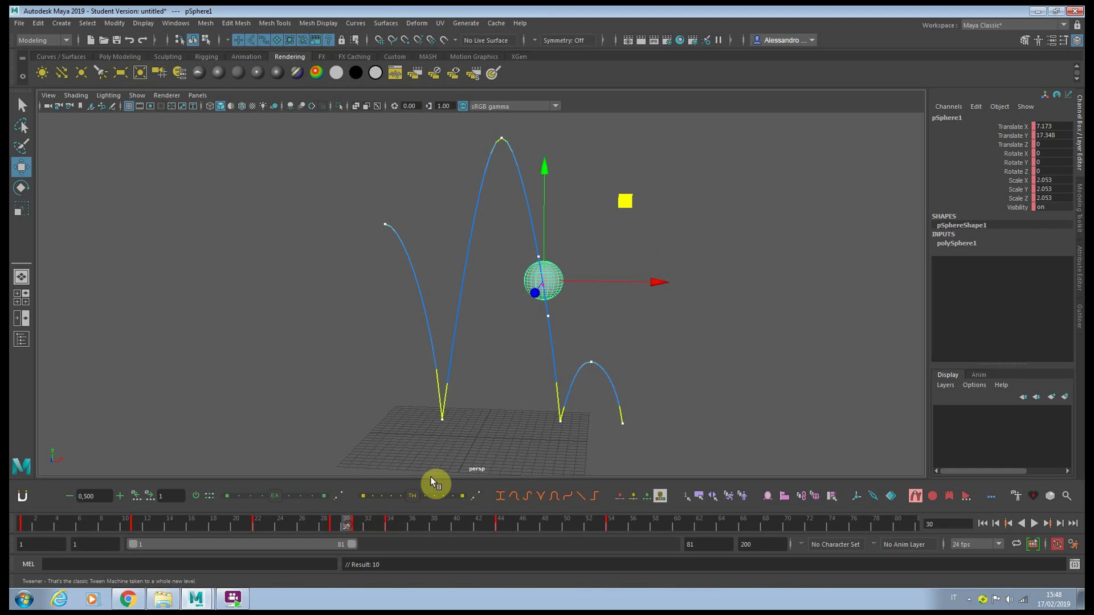
left_click_drag(626, 282, 618, 283)
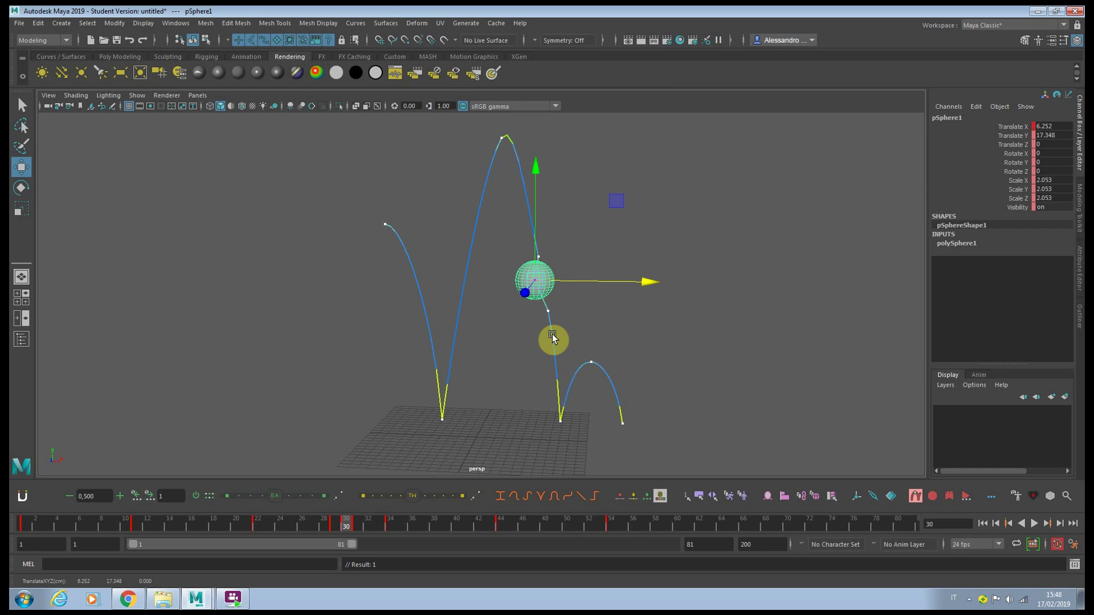
Step: Inspect the kinked trail with the sphere deselected, and reselect the sphere at frame 20 to remove its motion trail
left_click(681, 249)
left_click_drag(349, 523, 236, 523)
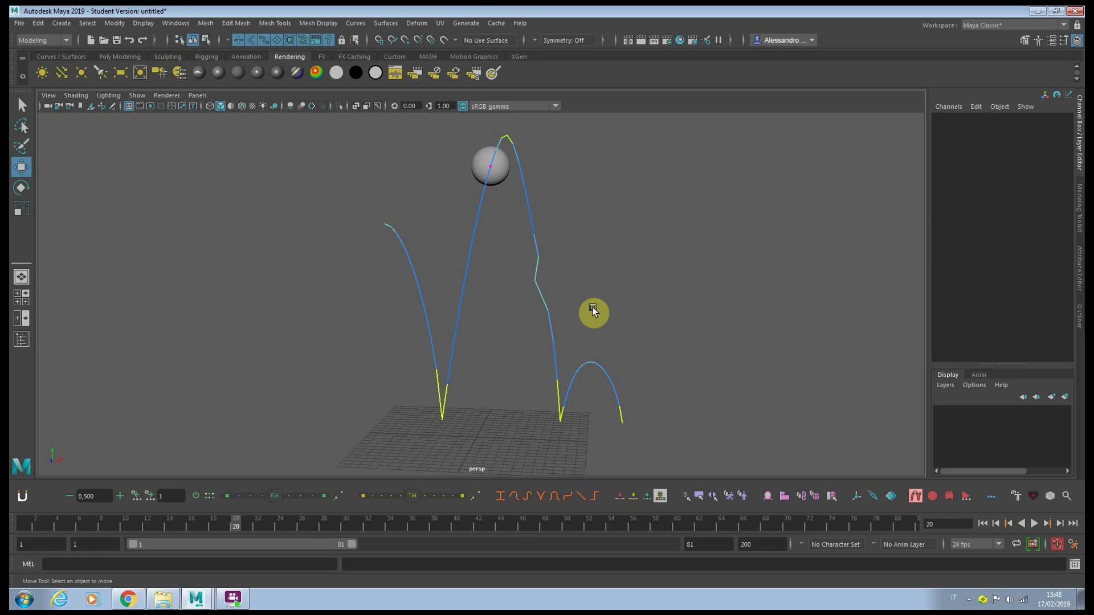
left_click(497, 171)
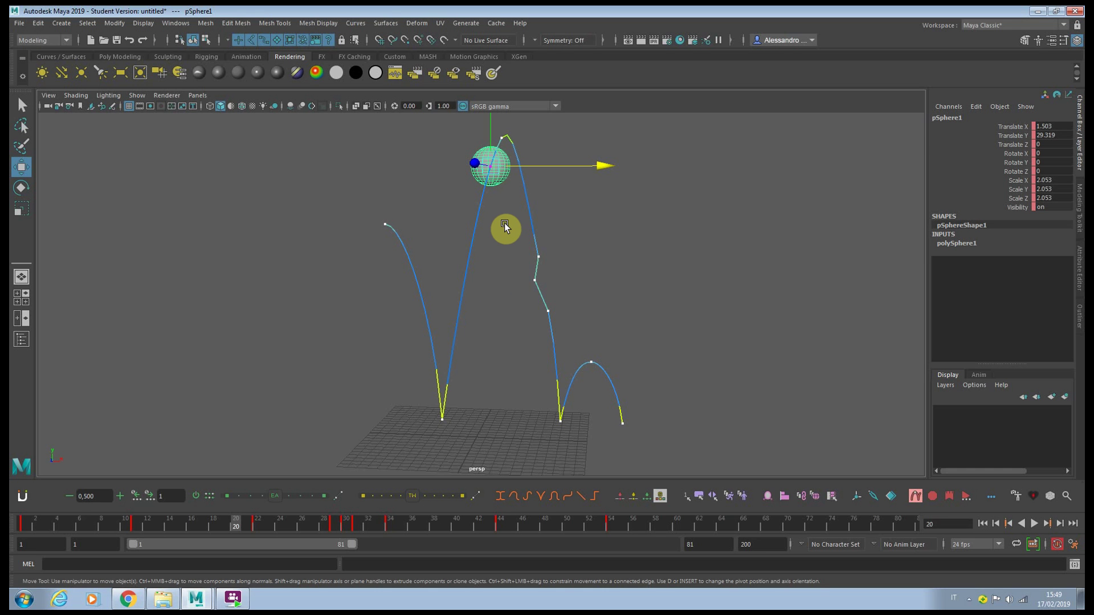
left_click(917, 496)
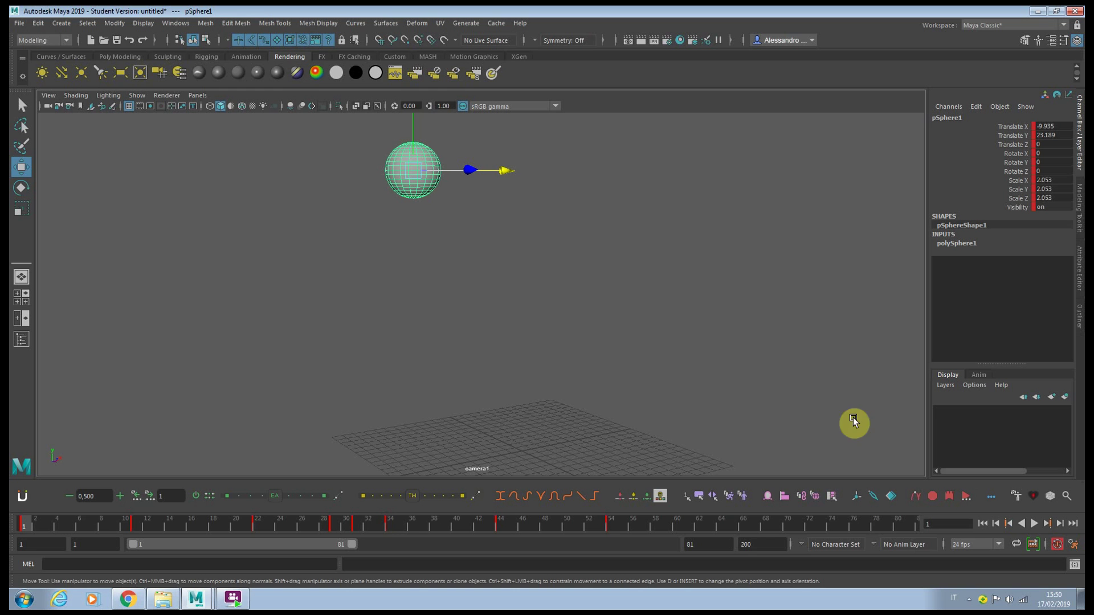
Step: Create a motion trail for the sphere in the camera1 view, play the animation, and check the arc up to frame 44
left_click(913, 494)
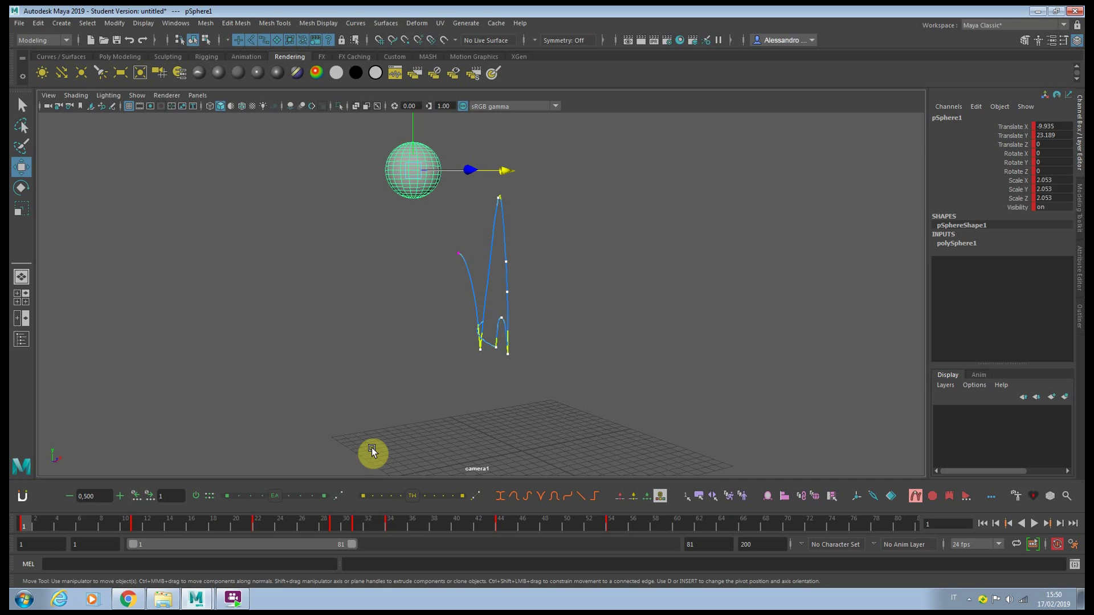
key("alt+v")
mouse_move(194, 518)
left_mouse_down()
mouse_move(883, 532)
mouse_move(425, 522)
mouse_move(23, 497)
left_mouse_up()
left_click_drag(26, 523, 437, 503)
left_click_drag(503, 325, 498, 357)
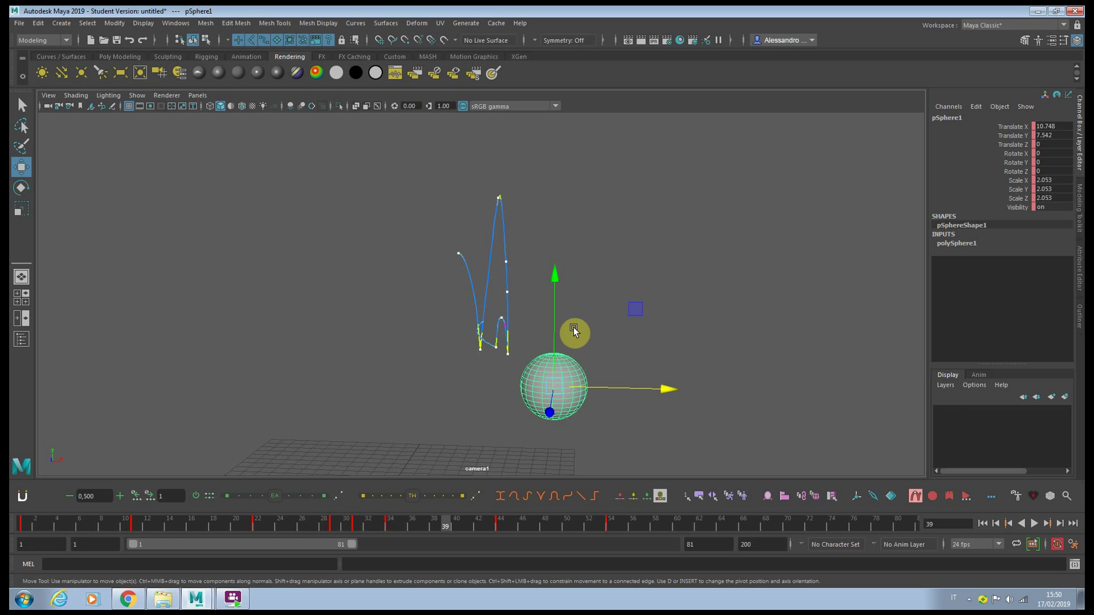
left_click(500, 522)
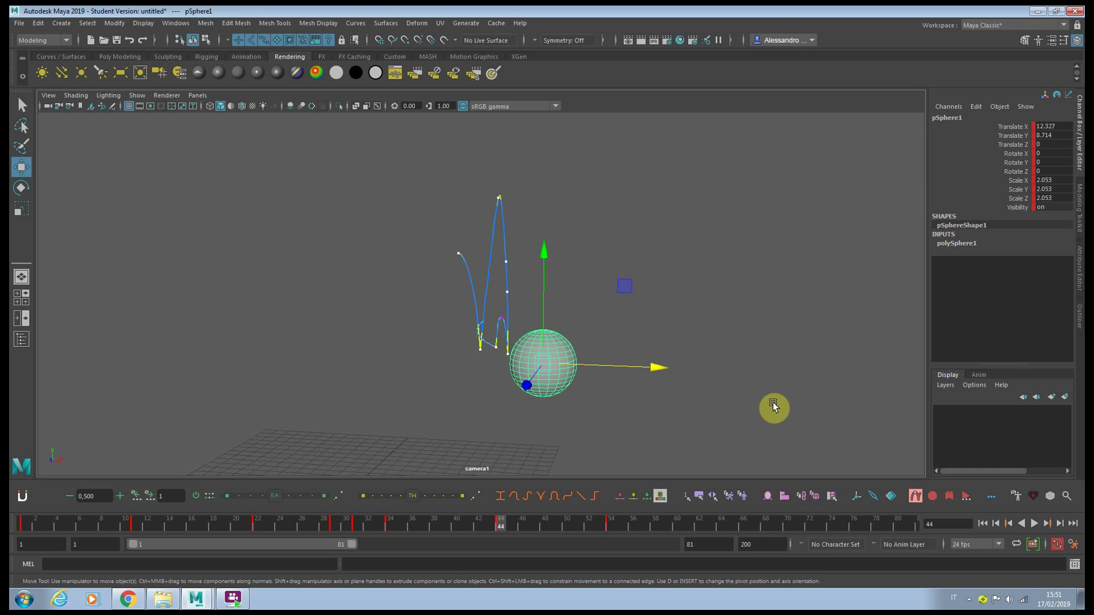
Step: Remove the sphere's motion trail, and suspend viewport evaluation while playing the animation and scrubbing to frame 68
left_click(913, 495)
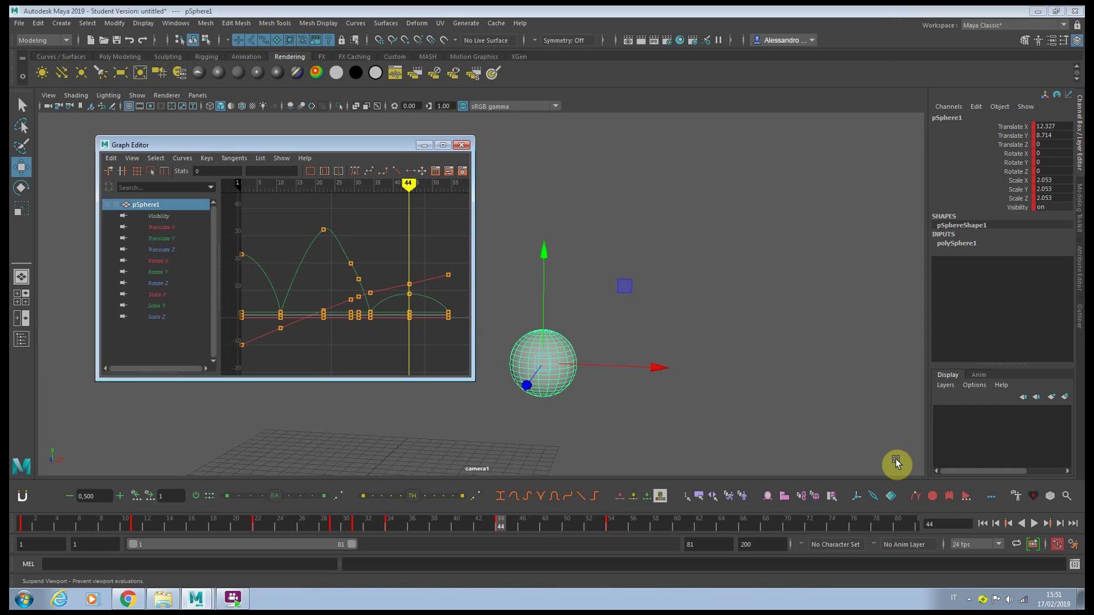
left_click(932, 495)
key("alt+v")
left_click_drag(226, 479, 769, 504)
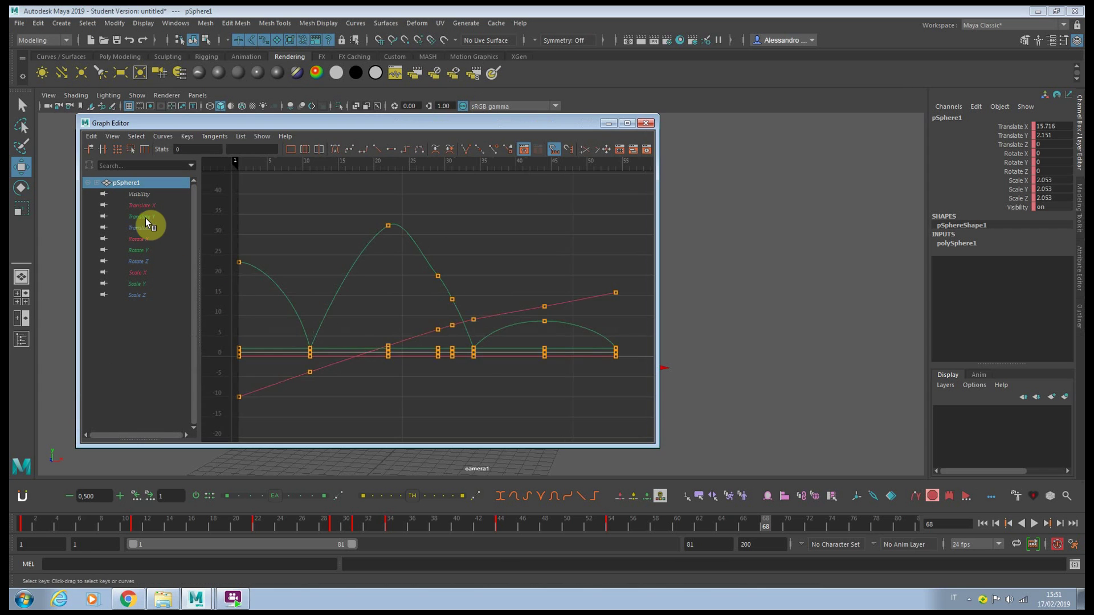
Step: Isolate the sphere's Translate Y curve in the Graph Editor and try adjusting its keys around frames 29 and 31
left_click(147, 225)
left_click_drag(356, 218, 514, 346)
left_click(483, 265)
left_click(430, 285)
left_click(477, 278)
left_click(430, 284)
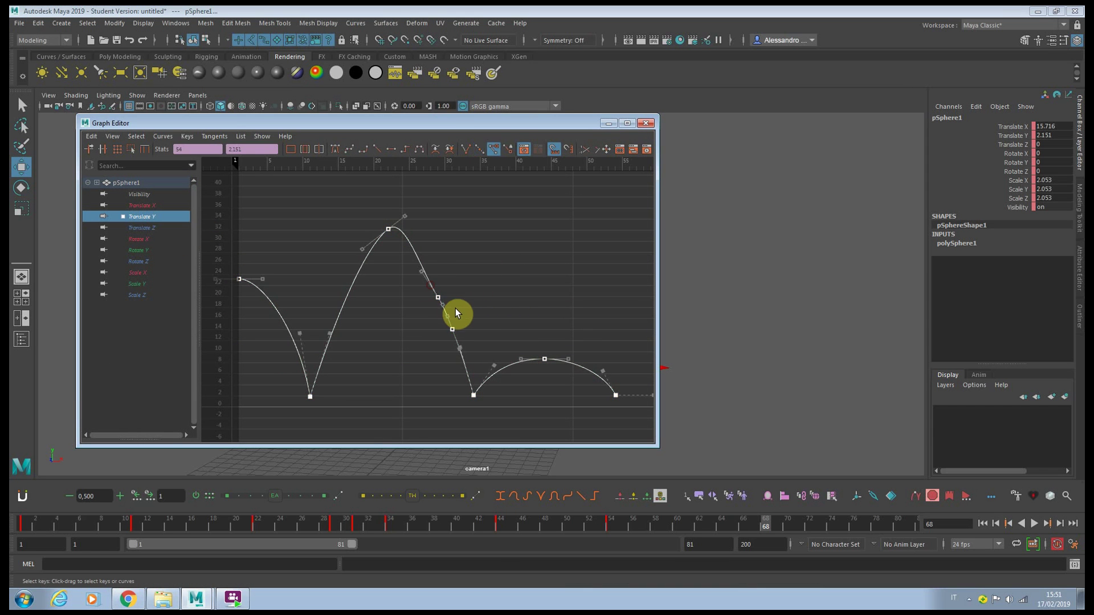
left_click_drag(457, 288, 433, 305)
middle_click_drag(433, 291, 433, 278)
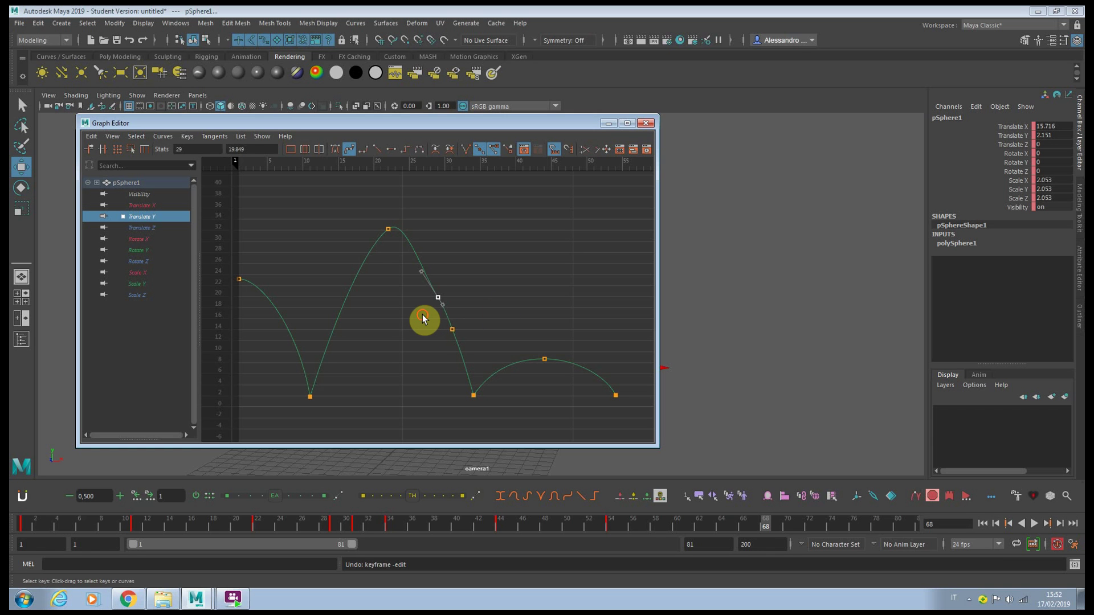
left_click_drag(422, 315, 491, 337)
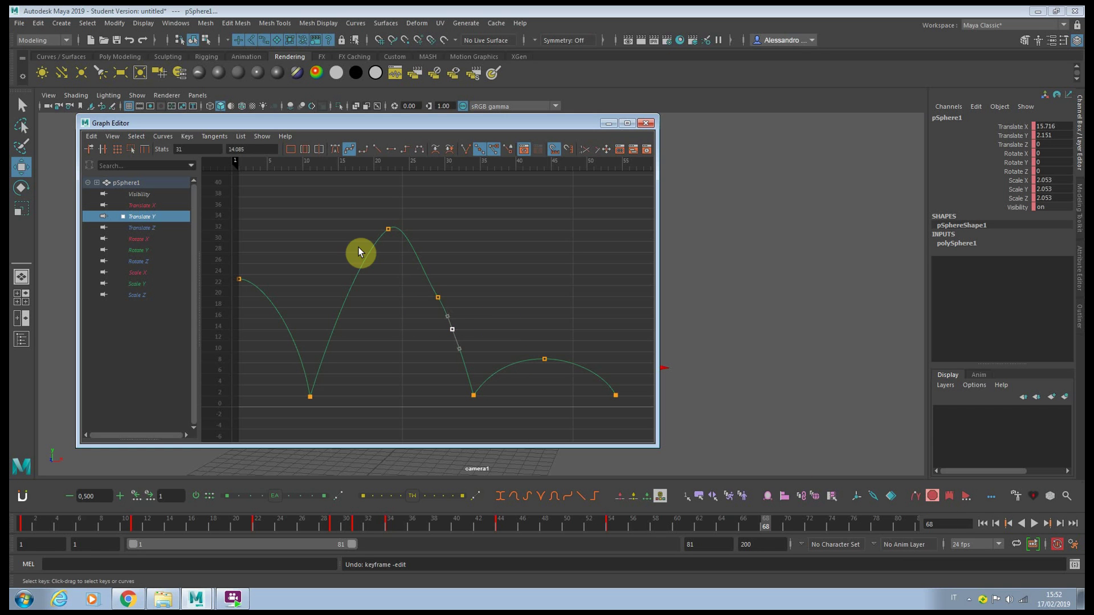
left_click_drag(282, 213, 636, 408)
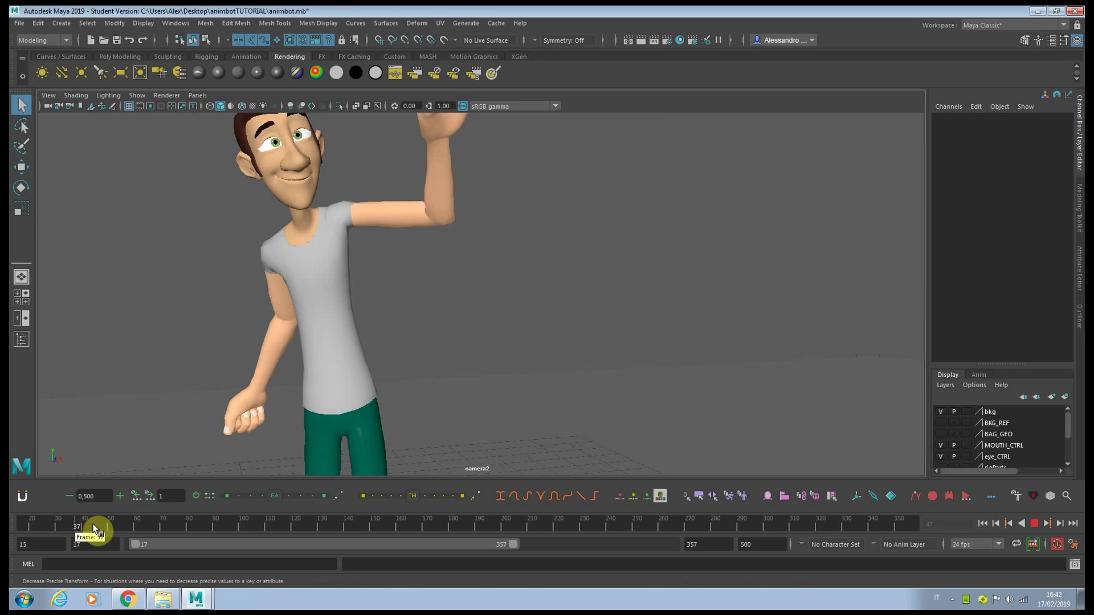
Step: Scrub through the character's animation and add a red time bookmark labelled Beginning over frames 17 to 111
left_click_drag(92, 524, 864, 528)
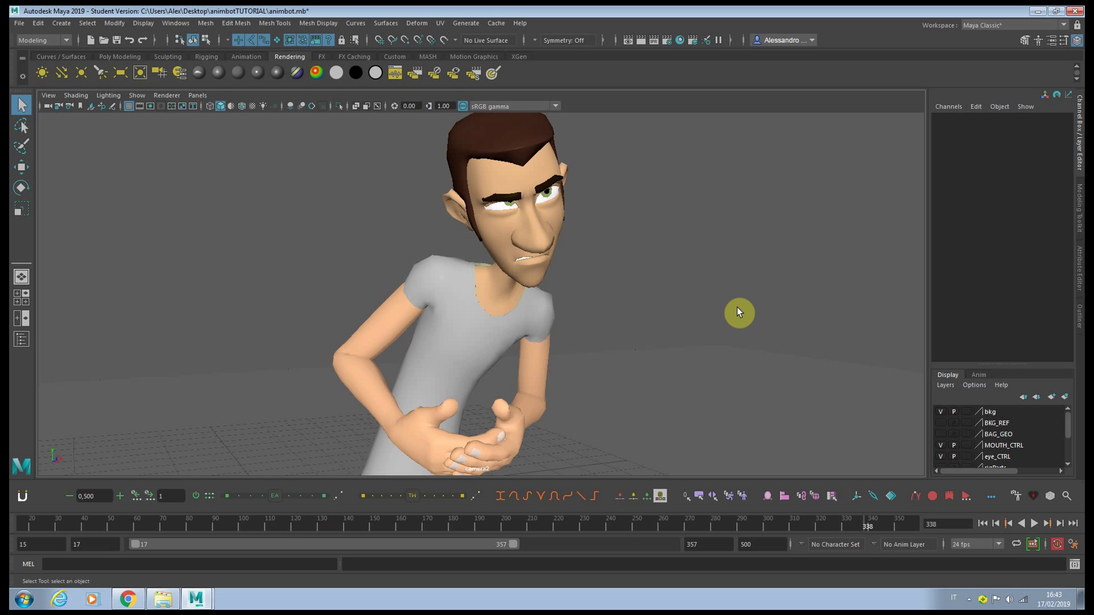
left_click(949, 495)
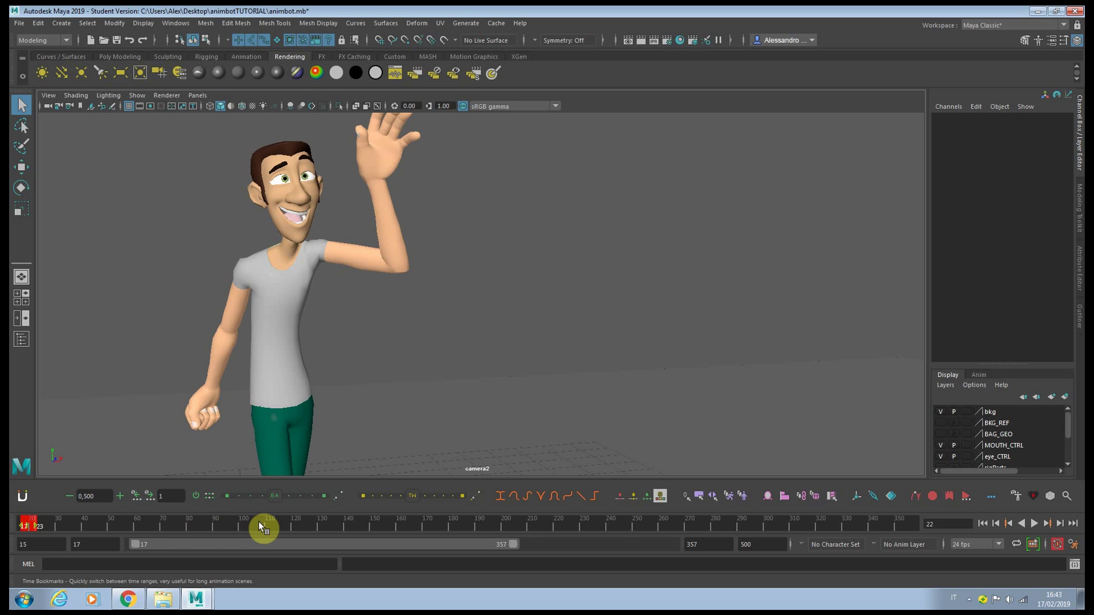
left_click_drag(268, 521, 16, 528, "shift")
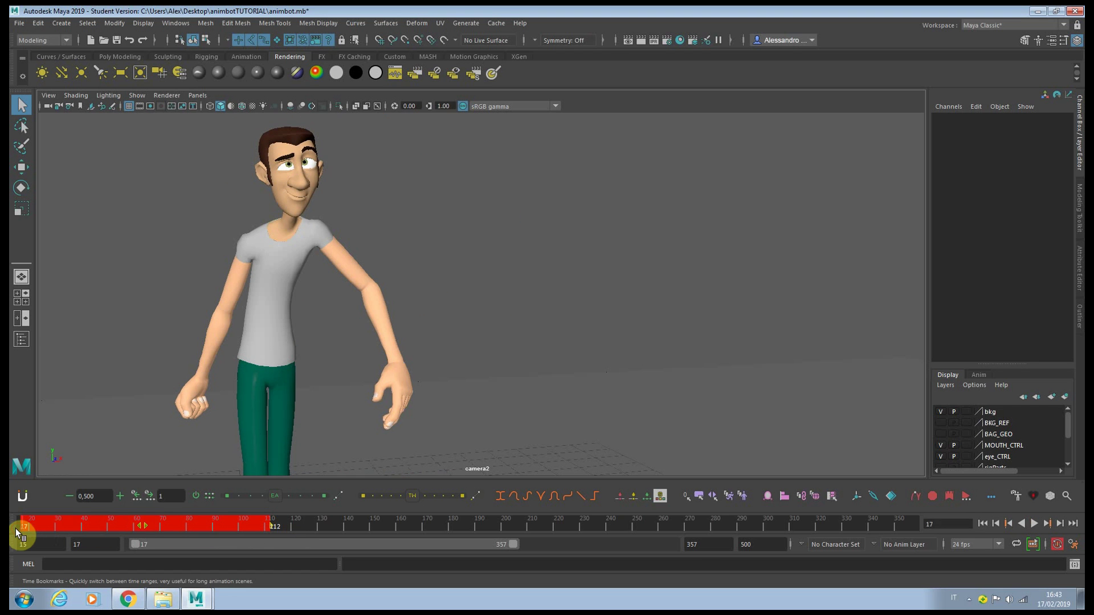
left_click(952, 493)
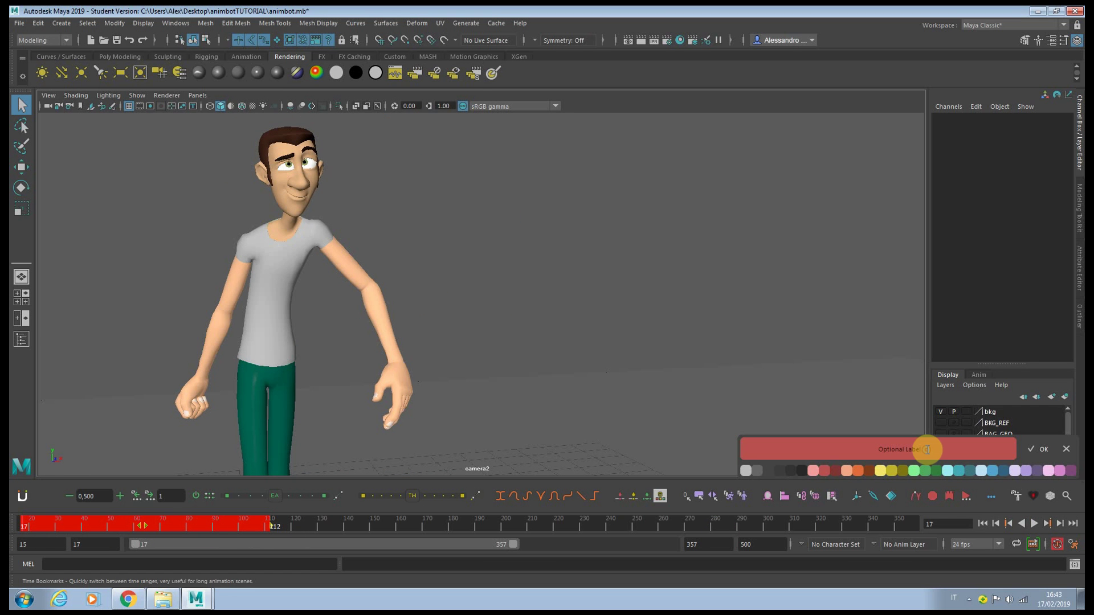
type("Beginning")
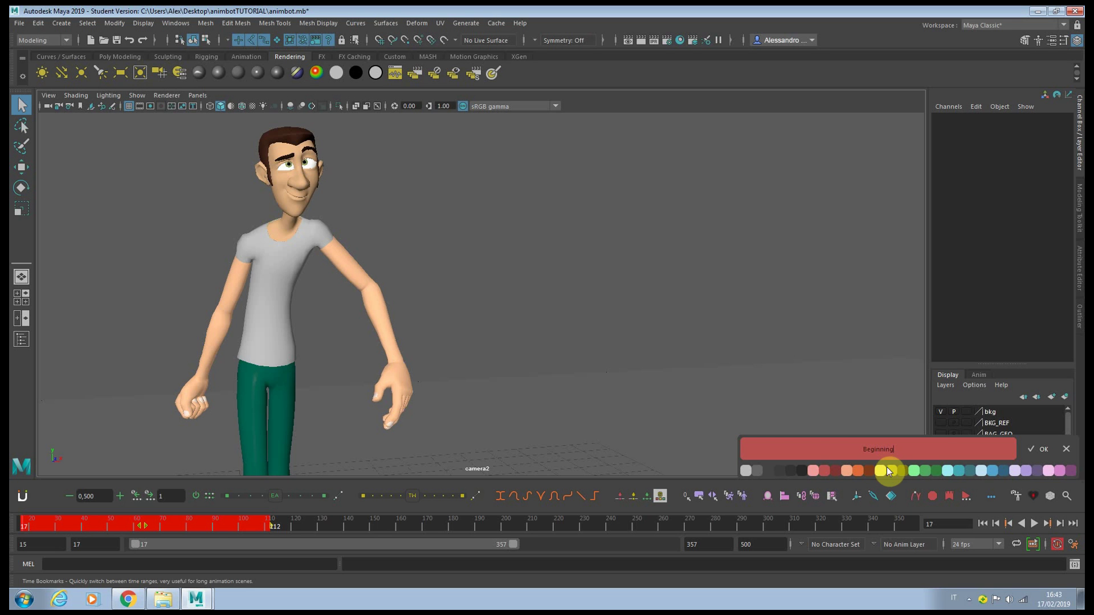
key("Return")
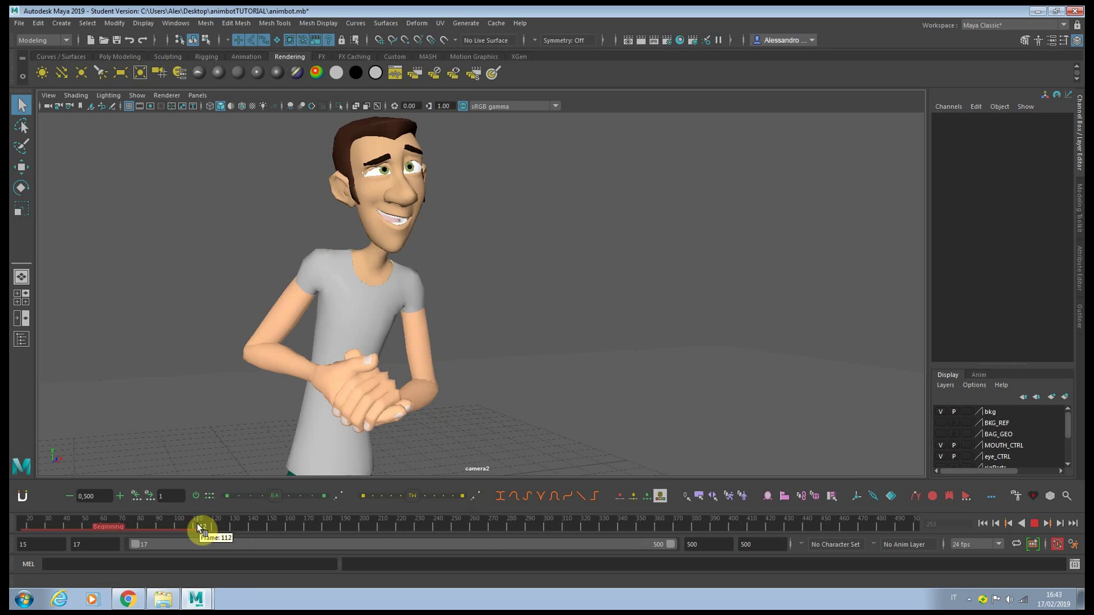
Step: Add a yellow time bookmark labelled Middle over frames 112 to 295
left_click_drag(230, 523, 536, 519, "shift")
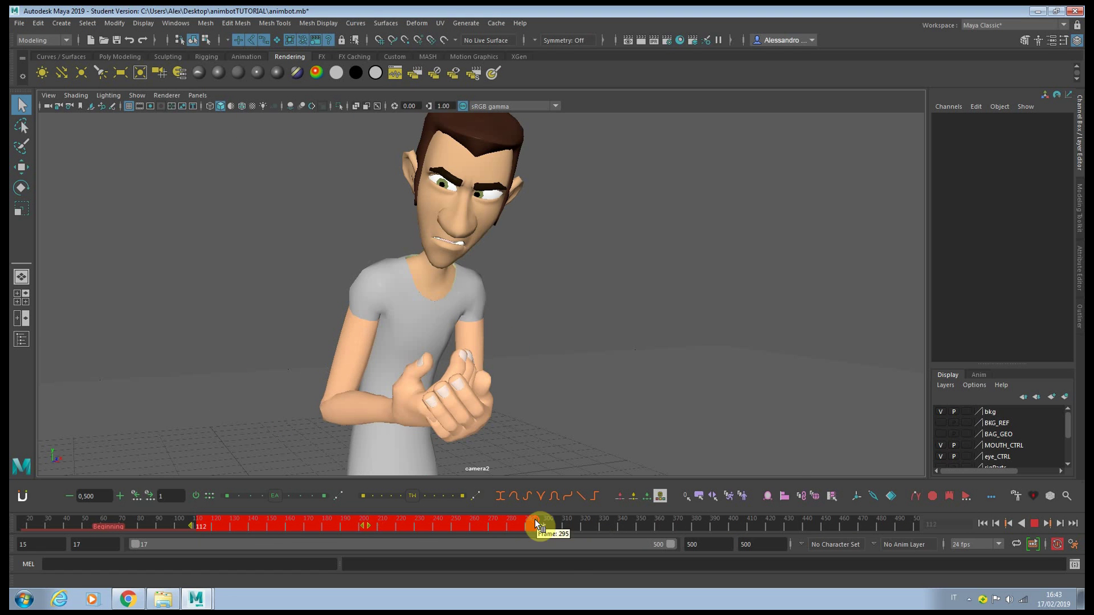
left_click(933, 496)
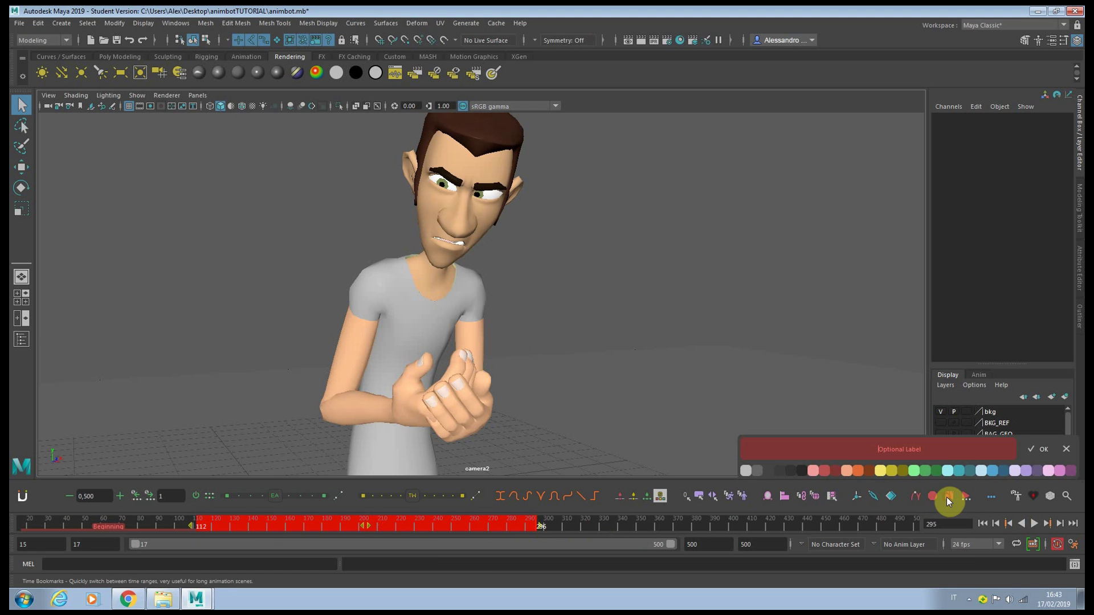
type("middle")
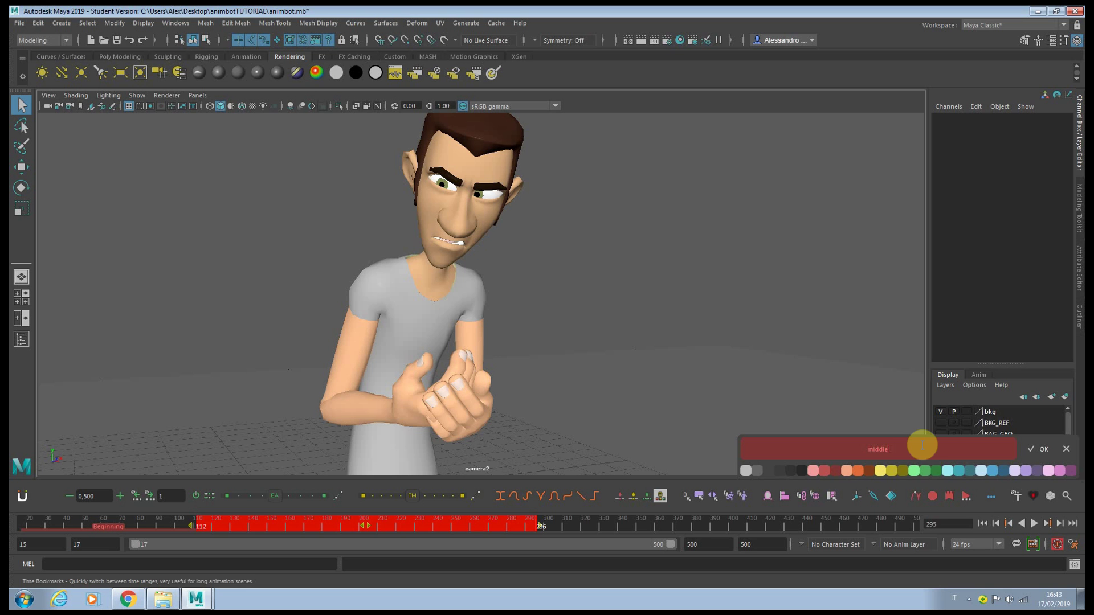
left_click(882, 471)
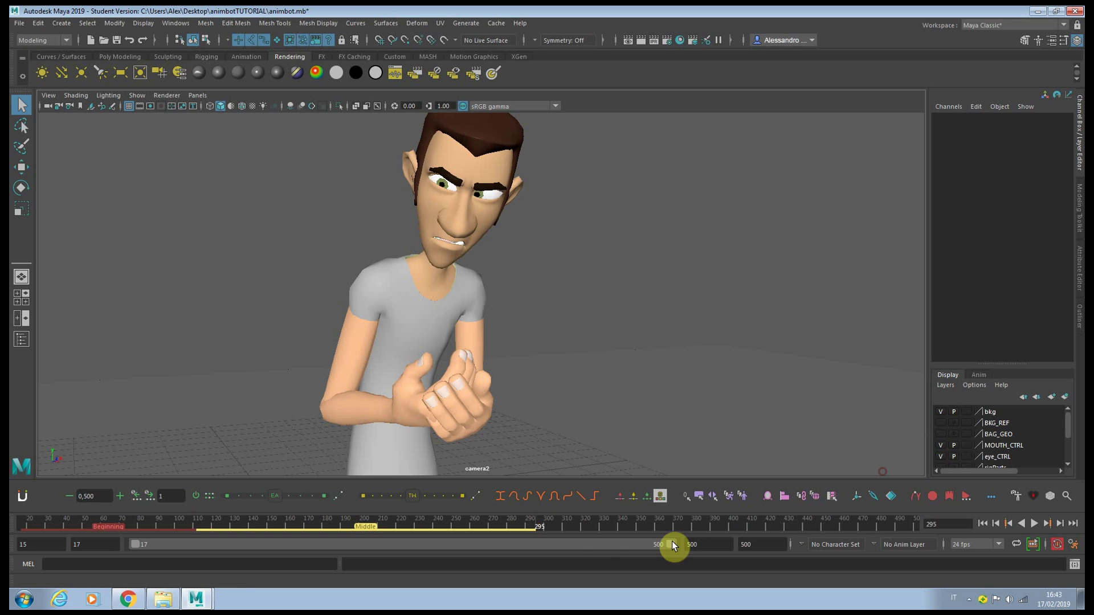
Step: Add a teal time bookmark labelled End over frames 297 to 406
left_click_drag(538, 521, 746, 522, "shift")
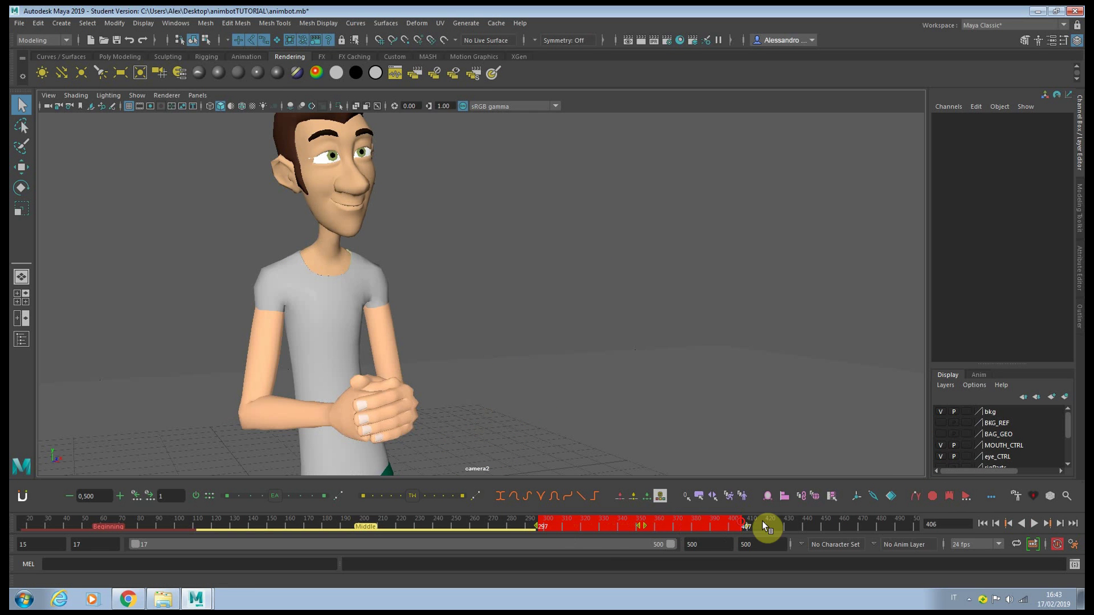
left_click(948, 495)
left_click(903, 450)
type("end")
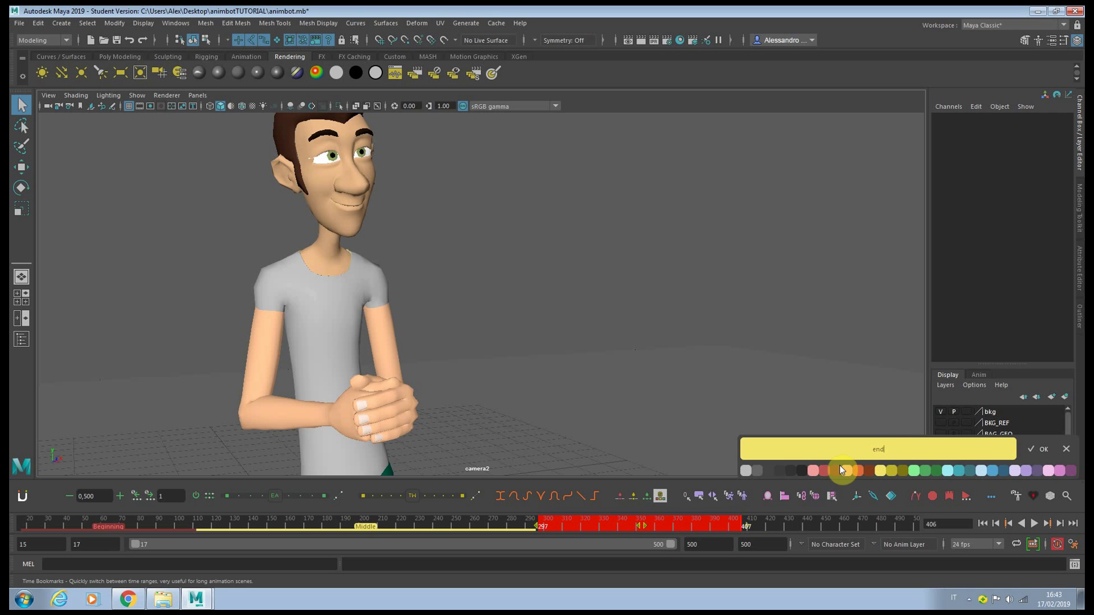
left_click(959, 470)
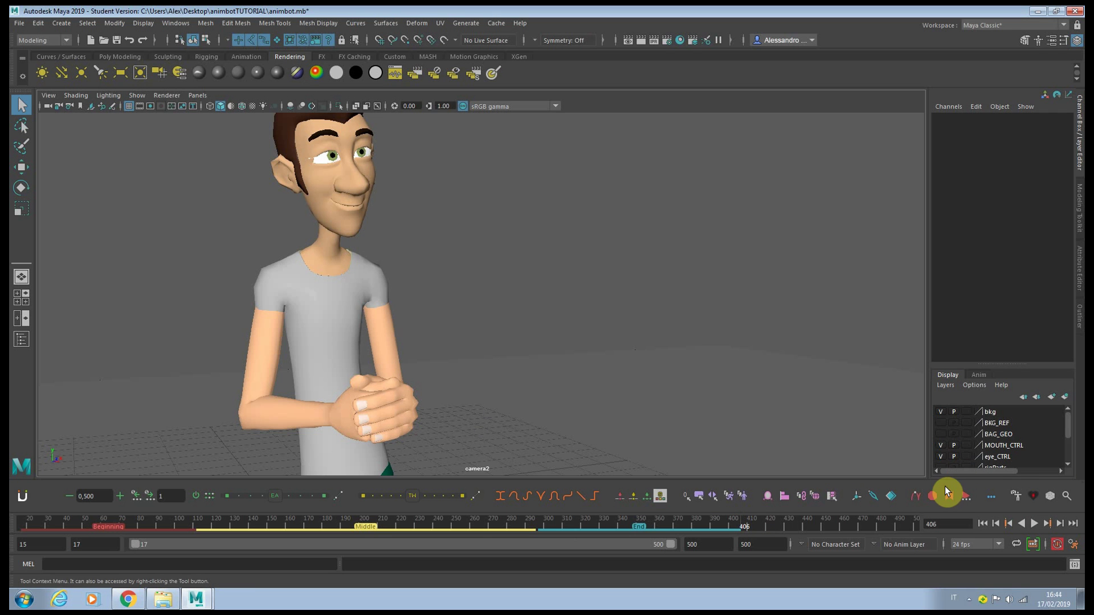
Step: Open the Time Bookmarks Panel and switch the time range between the Beginning, Middle and End bookmarks, finishing on End
right_click(948, 491)
left_click_drag(932, 542, 797, 395)
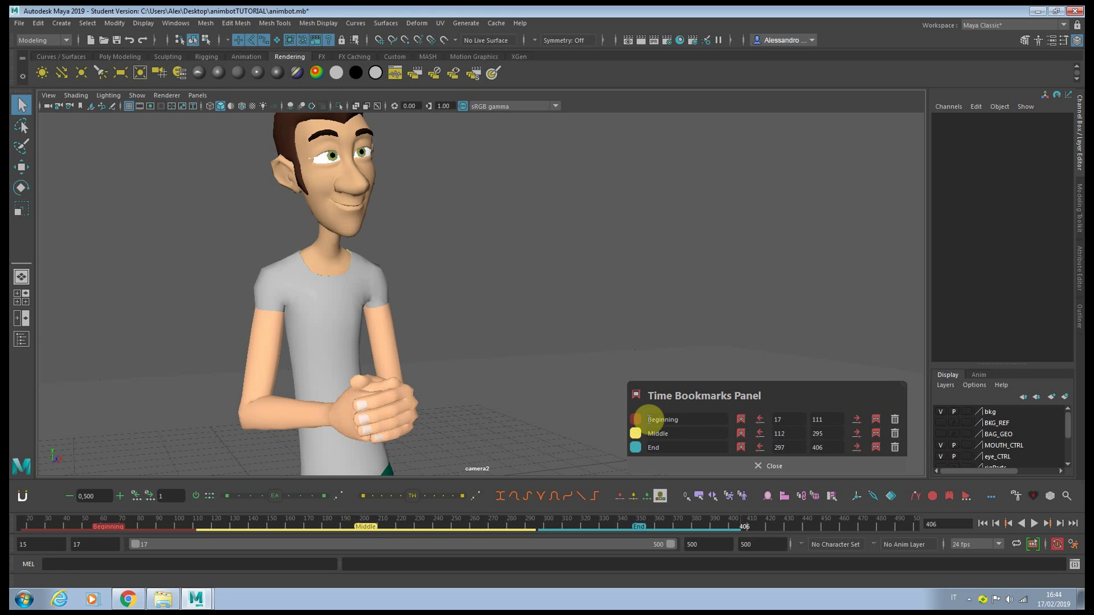
left_click(739, 420)
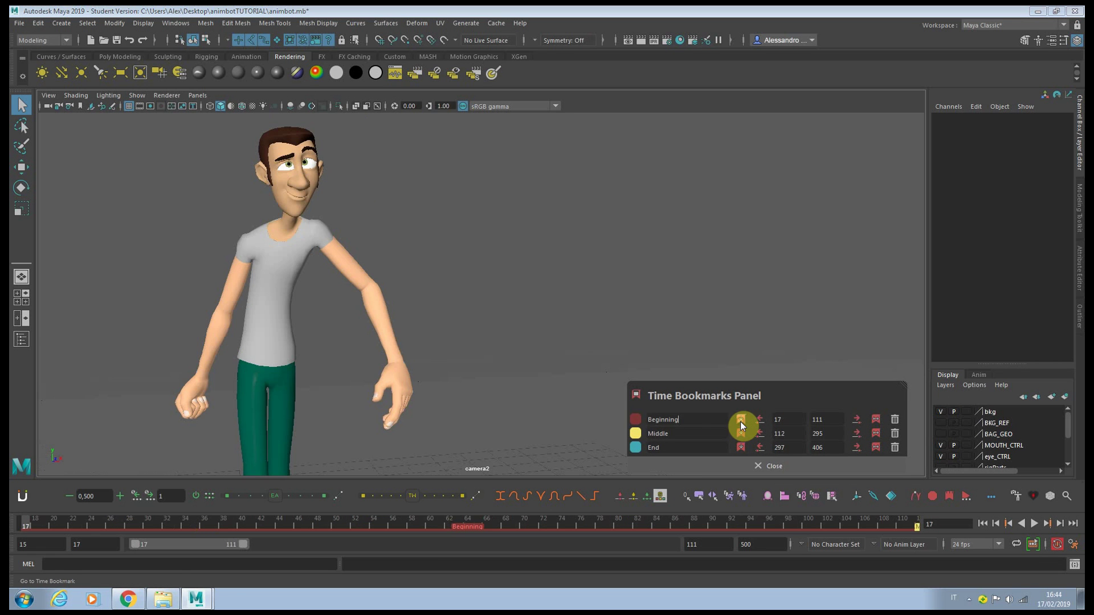
left_click(741, 433)
left_click(740, 447)
left_click(741, 434)
left_click(740, 420)
left_click(739, 434)
left_click(739, 447)
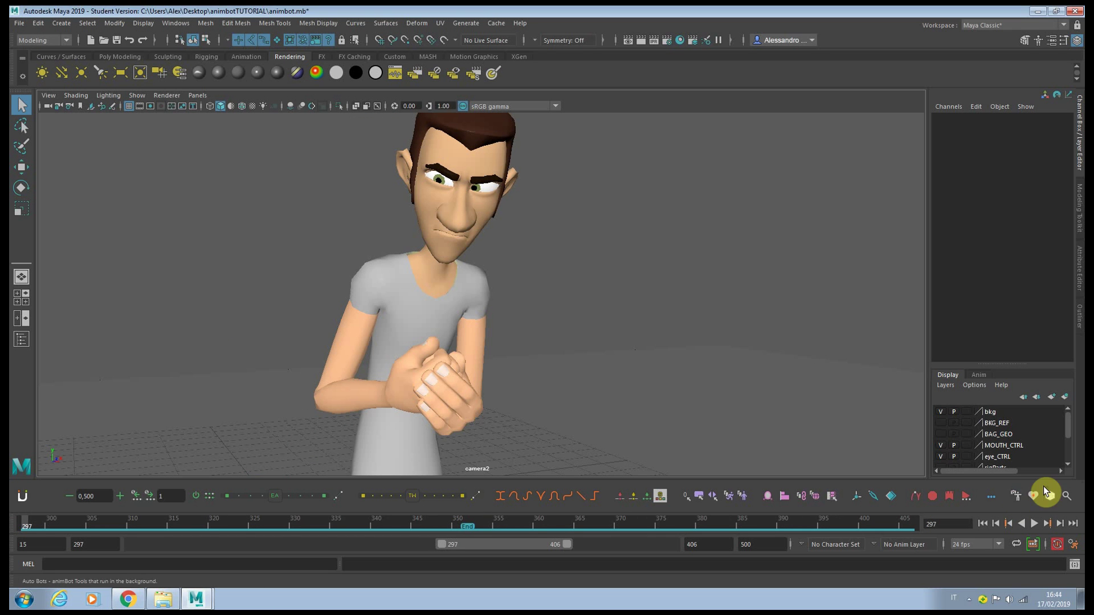
Step: Open the Anim Recovery options
left_click(1032, 491)
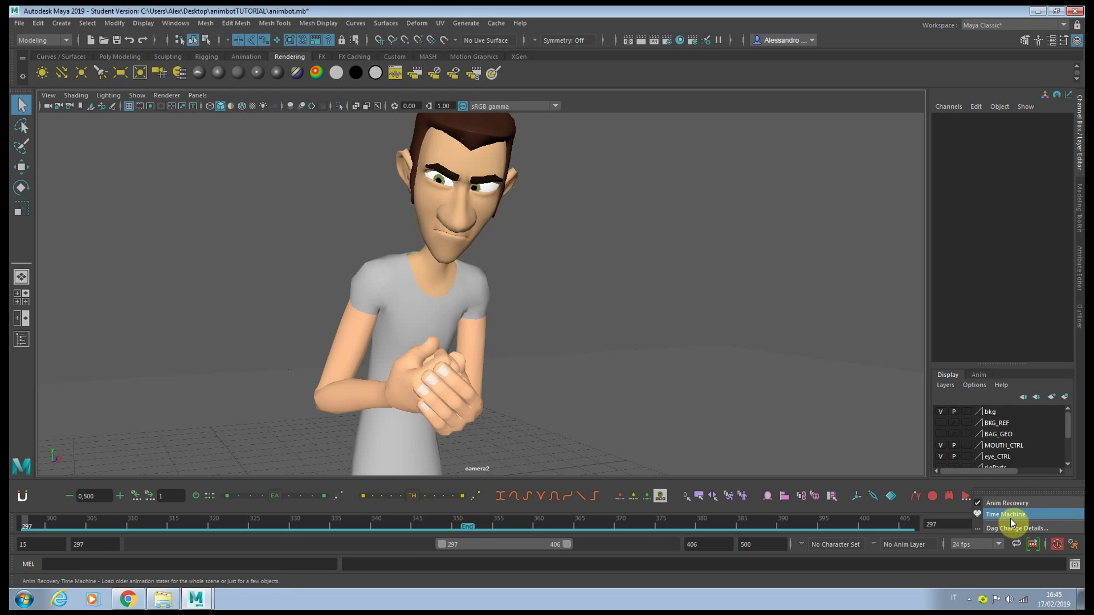